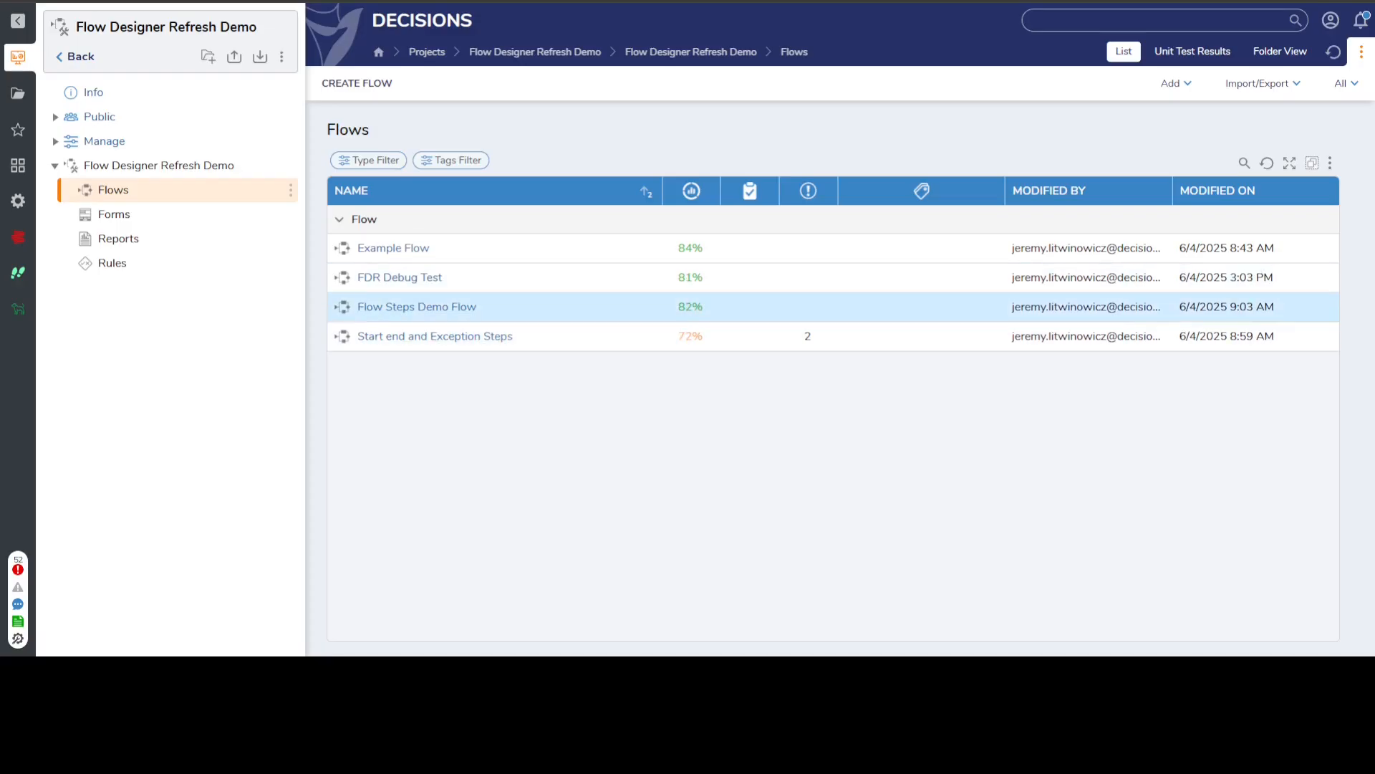
Open the Flow Steps Demo Flow and shift the Example Form step slightly to the right.
double_click(438, 307)
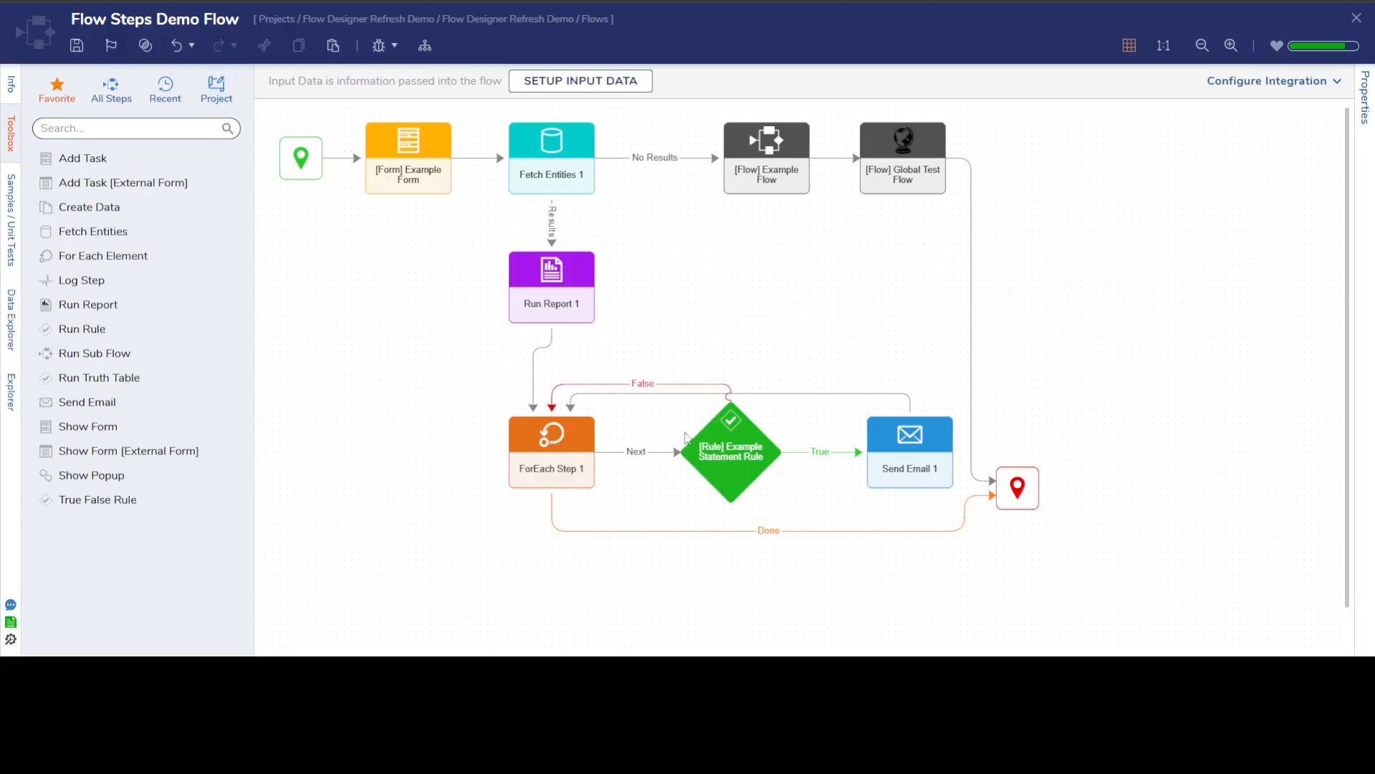
mouse_move(752, 458)
mouse_move(405, 144)
mouse_move(401, 176)
mouse_down()
mouse_move(553, 187)
mouse_move(421, 176)
mouse_up()
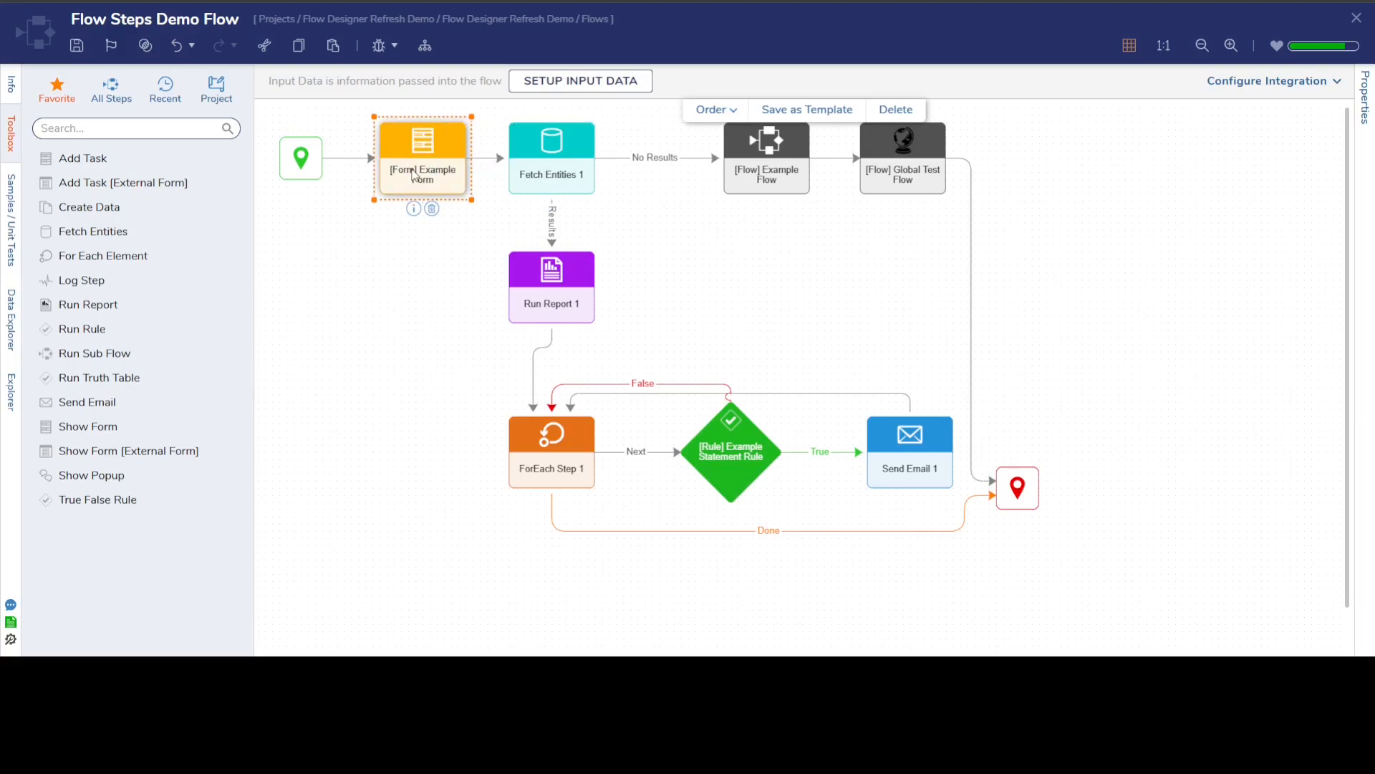
click(333, 192)
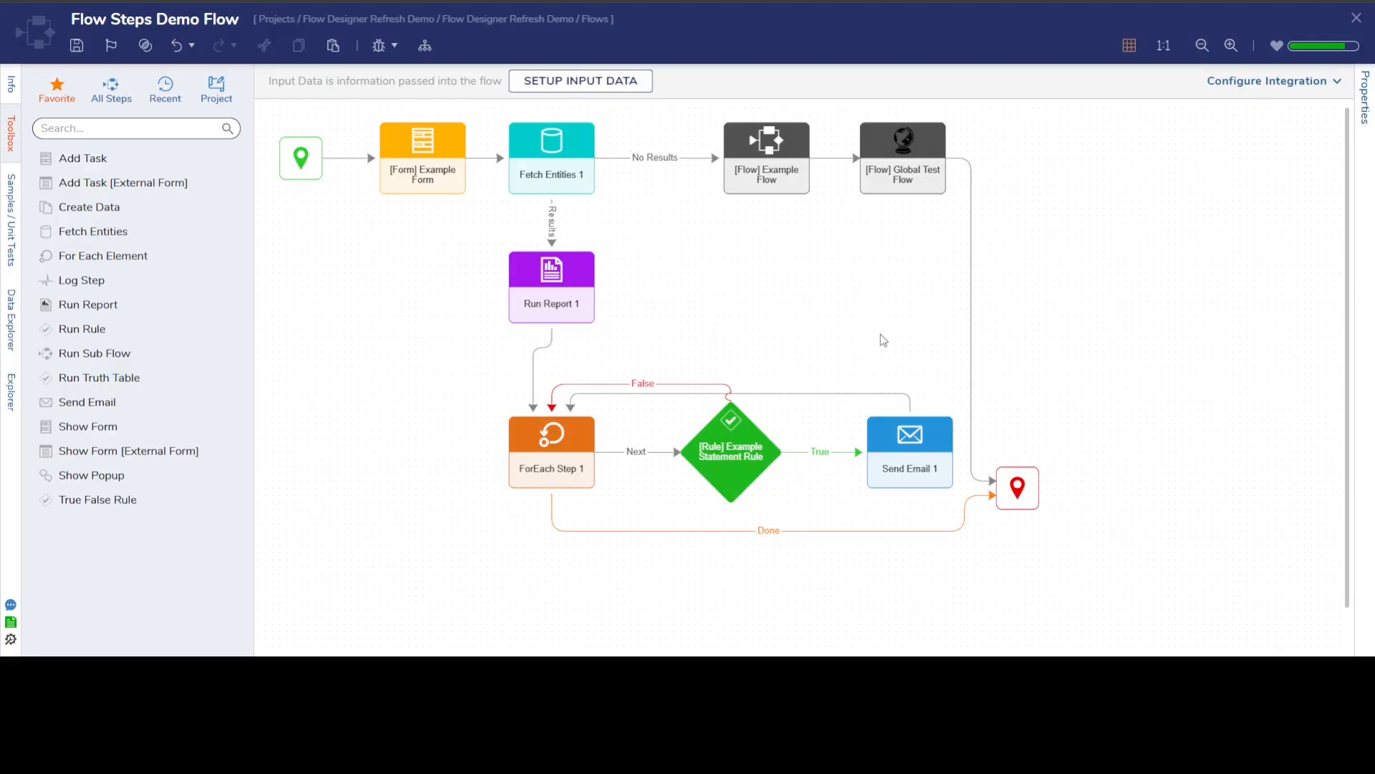
Detach the Run Report 1 link's end from ForEach Step 1 and reattach it to the top of that step.
mouse_move(552, 370)
mouse_move(581, 416)
mouse_move(534, 437)
mouse_move(560, 339)
click(532, 411)
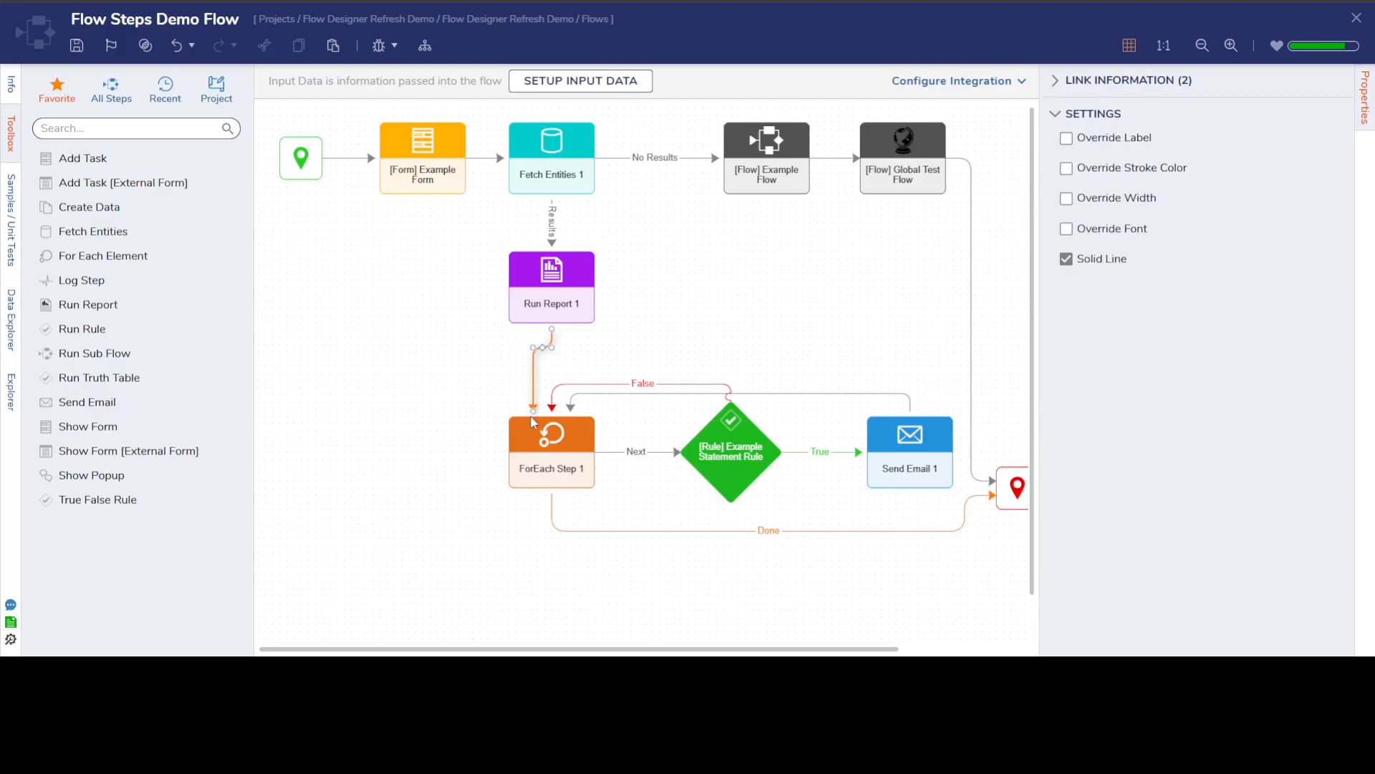
drag(532, 411, 504, 412)
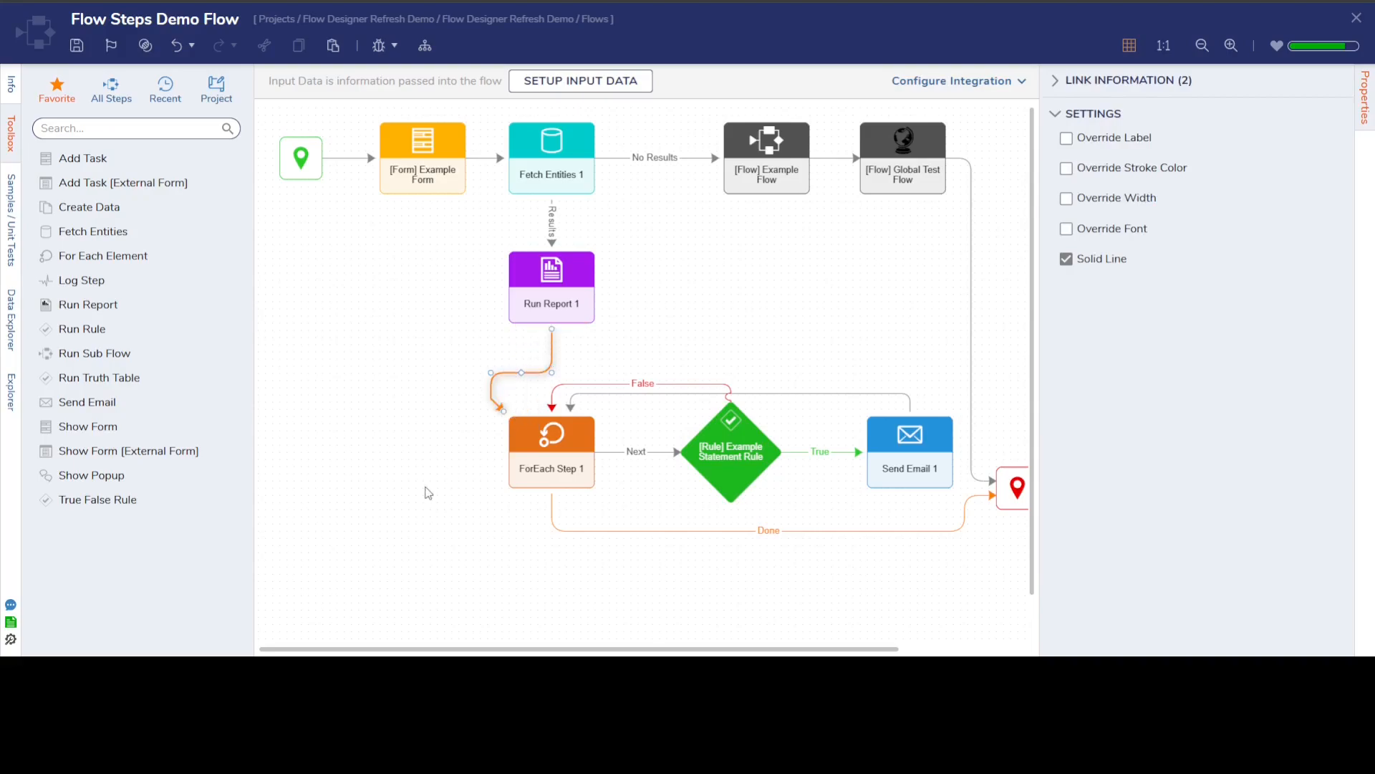
drag(504, 411, 530, 417)
click(421, 475)
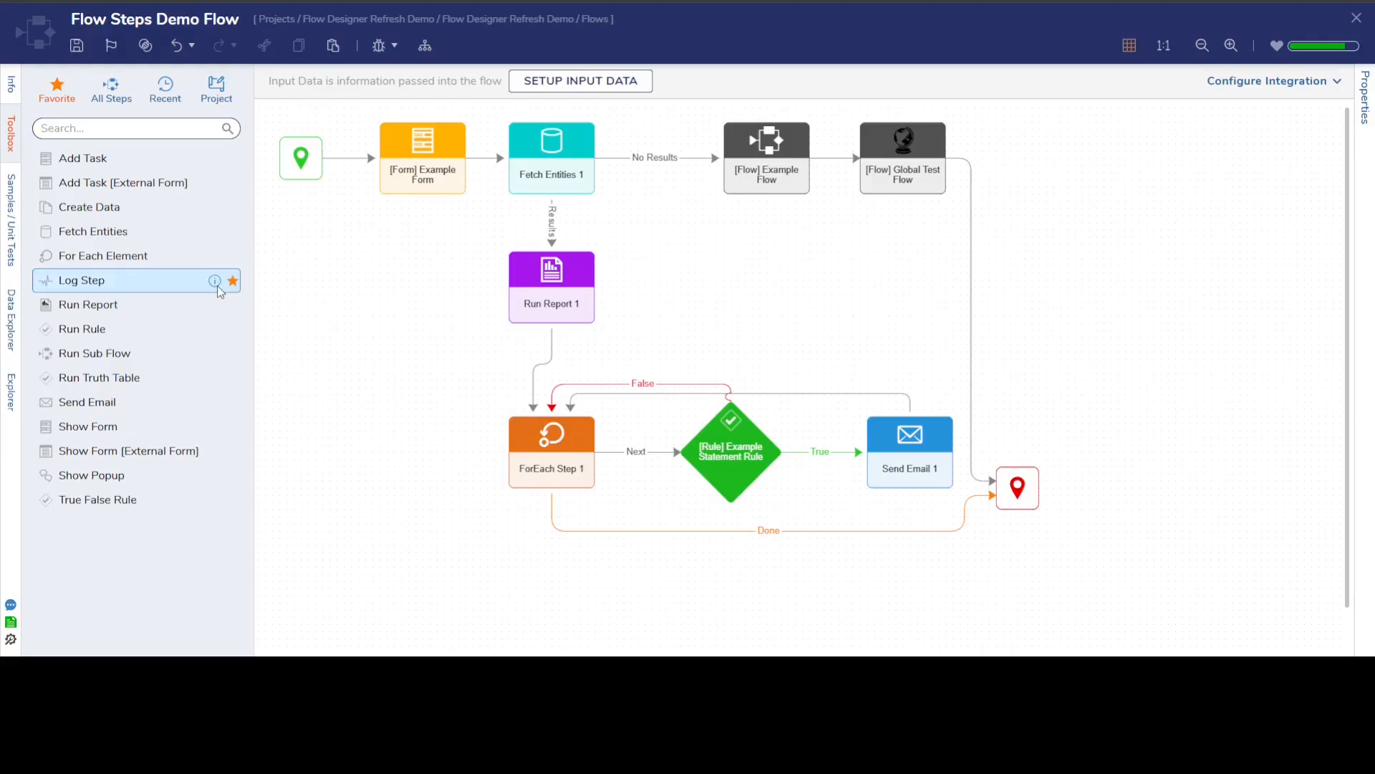
Add a String Match step to the left of ForEach Step 1 with possible matches 1, 2, 3 and 4.
click(98, 130)
text(s)
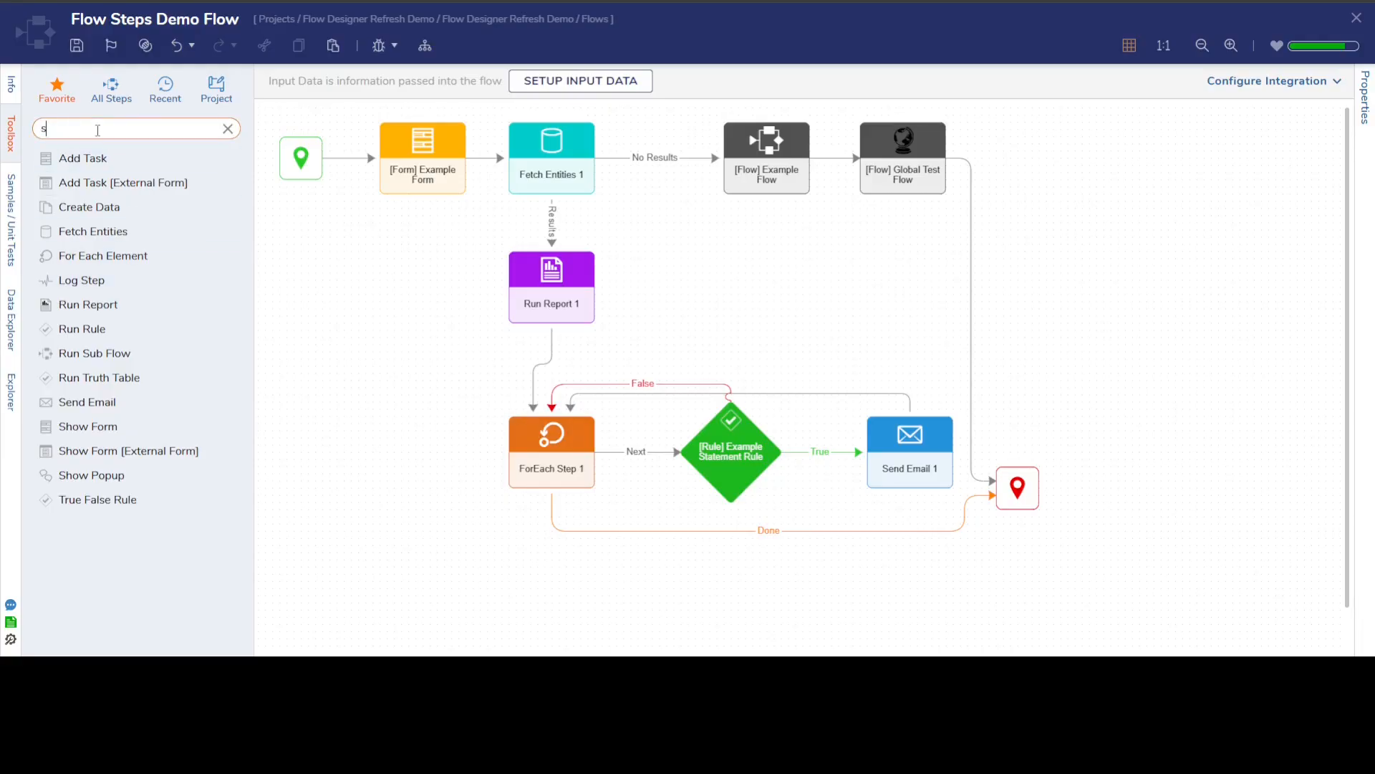
text(tring match)
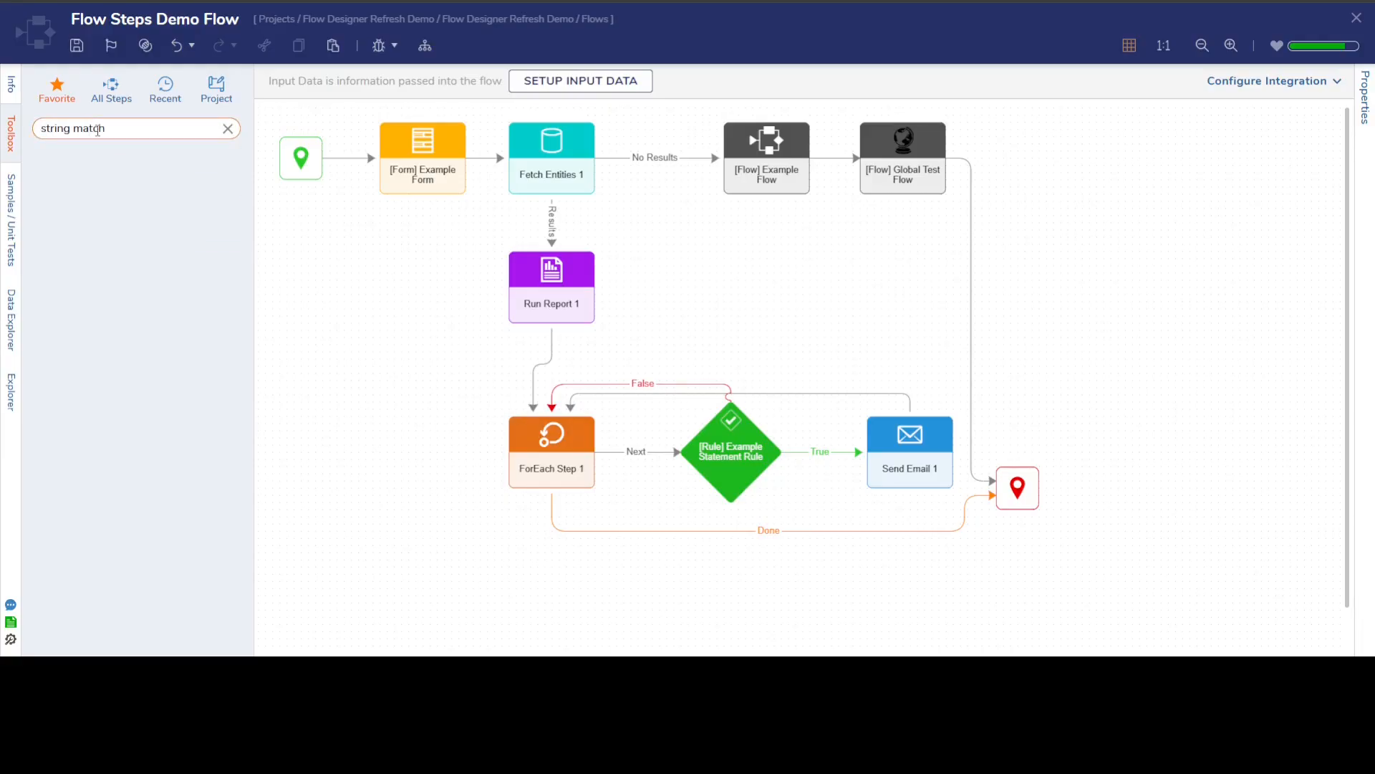
drag(81, 195, 358, 444)
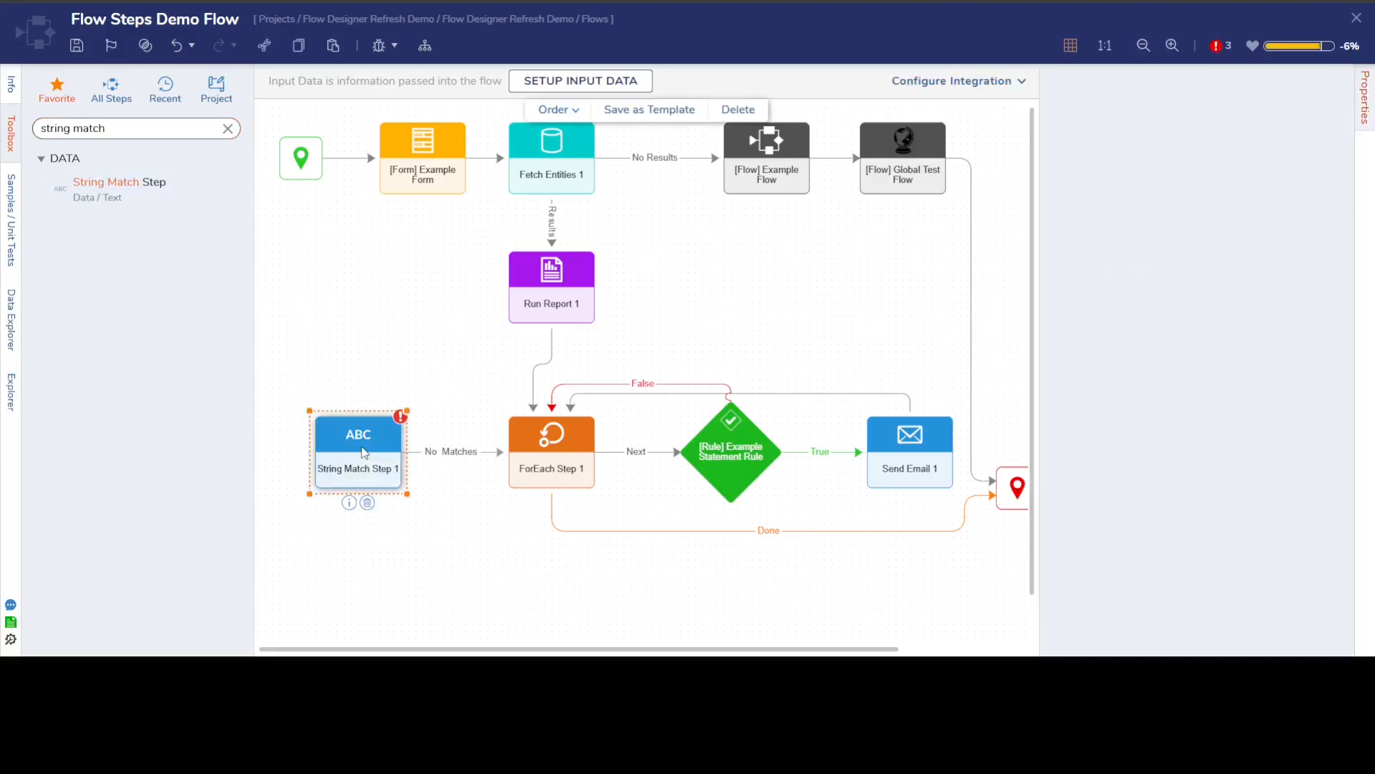
click(1164, 293)
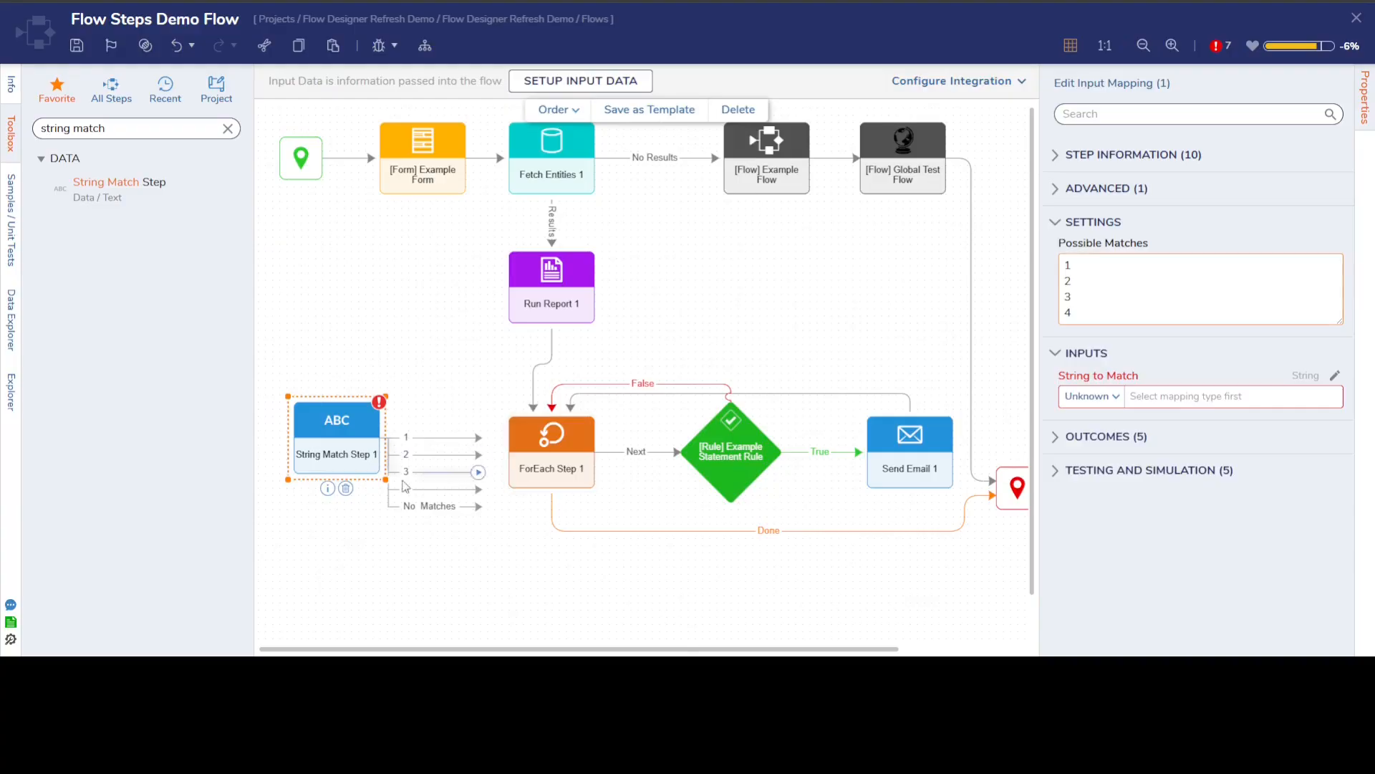
drag(350, 420, 342, 426)
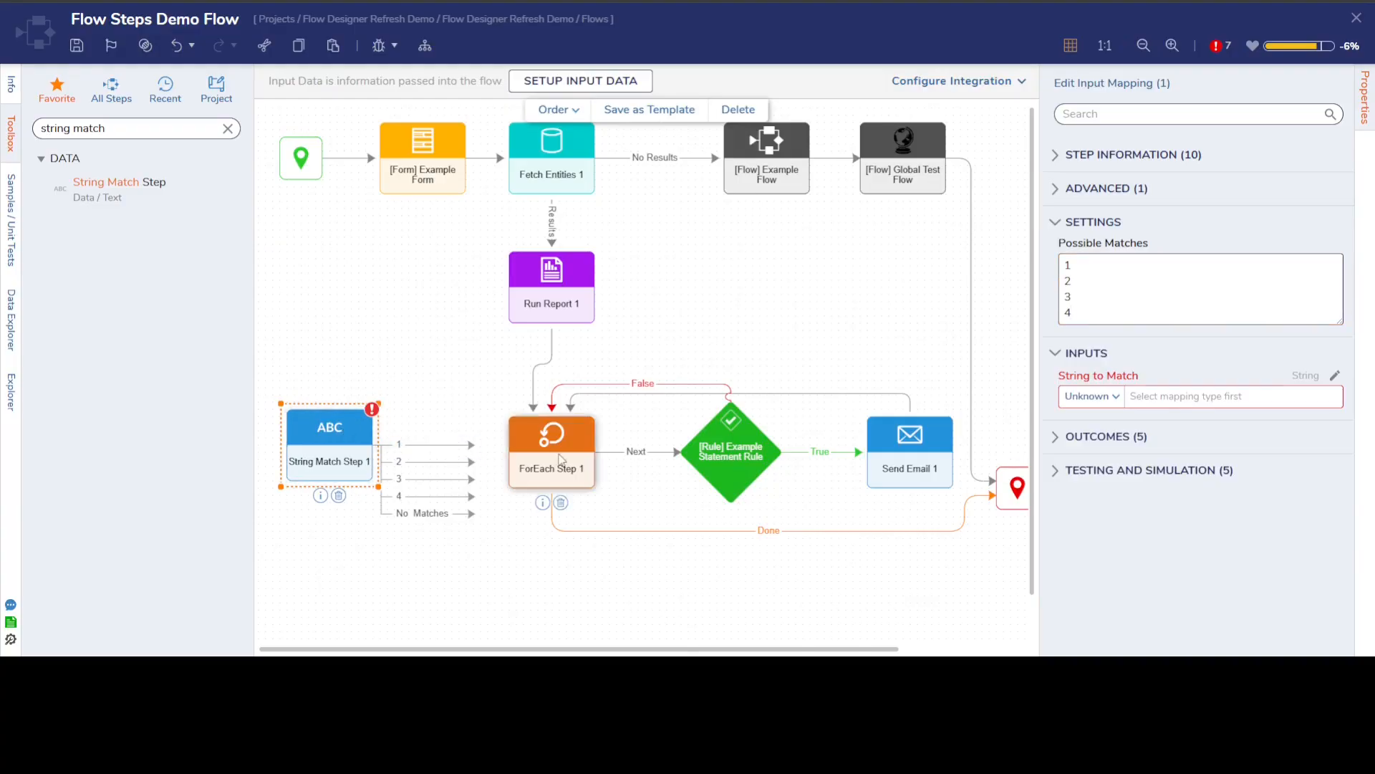
Connect all String Match outcomes to ForEach Step 1, align the two steps, and reroute outcome 2 to the underside of ForEach Step 1.
drag(462, 446, 508, 453)
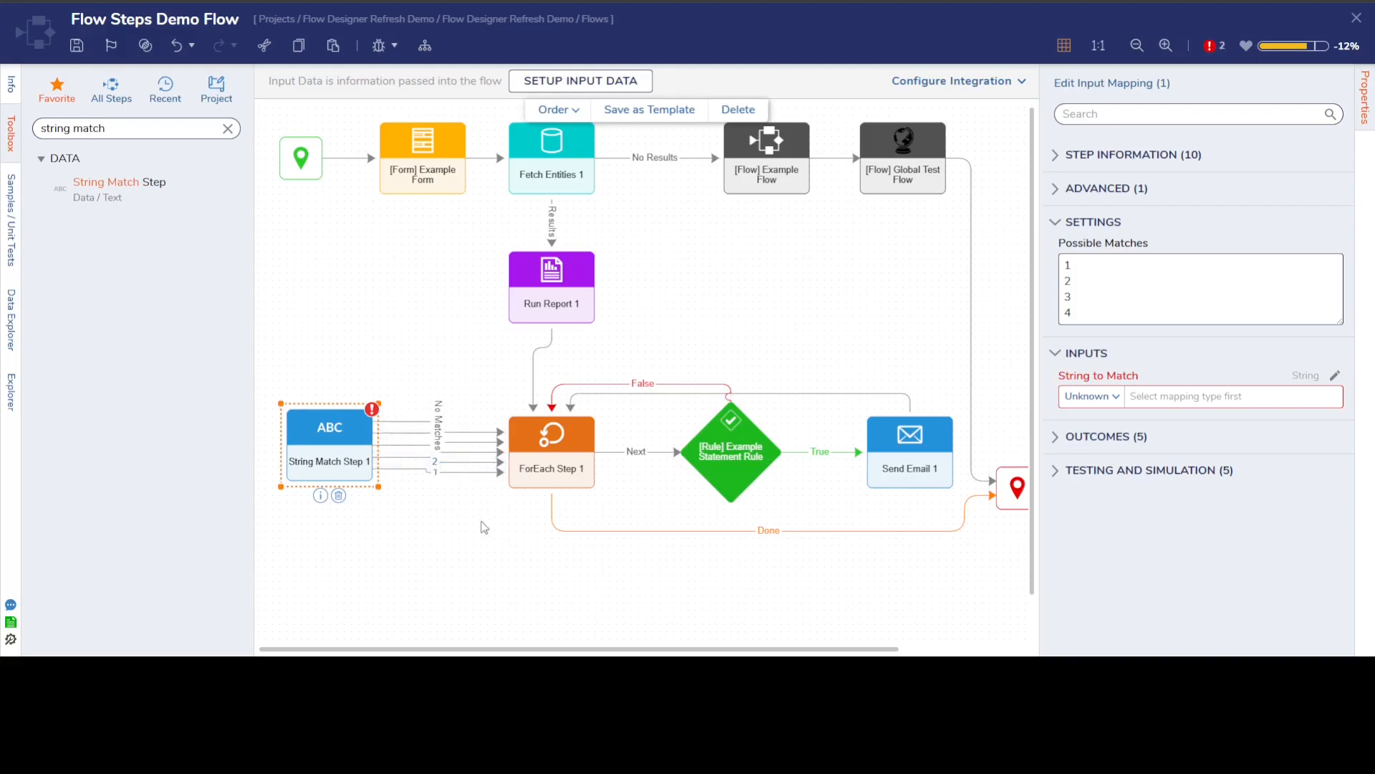
drag(341, 450, 341, 457)
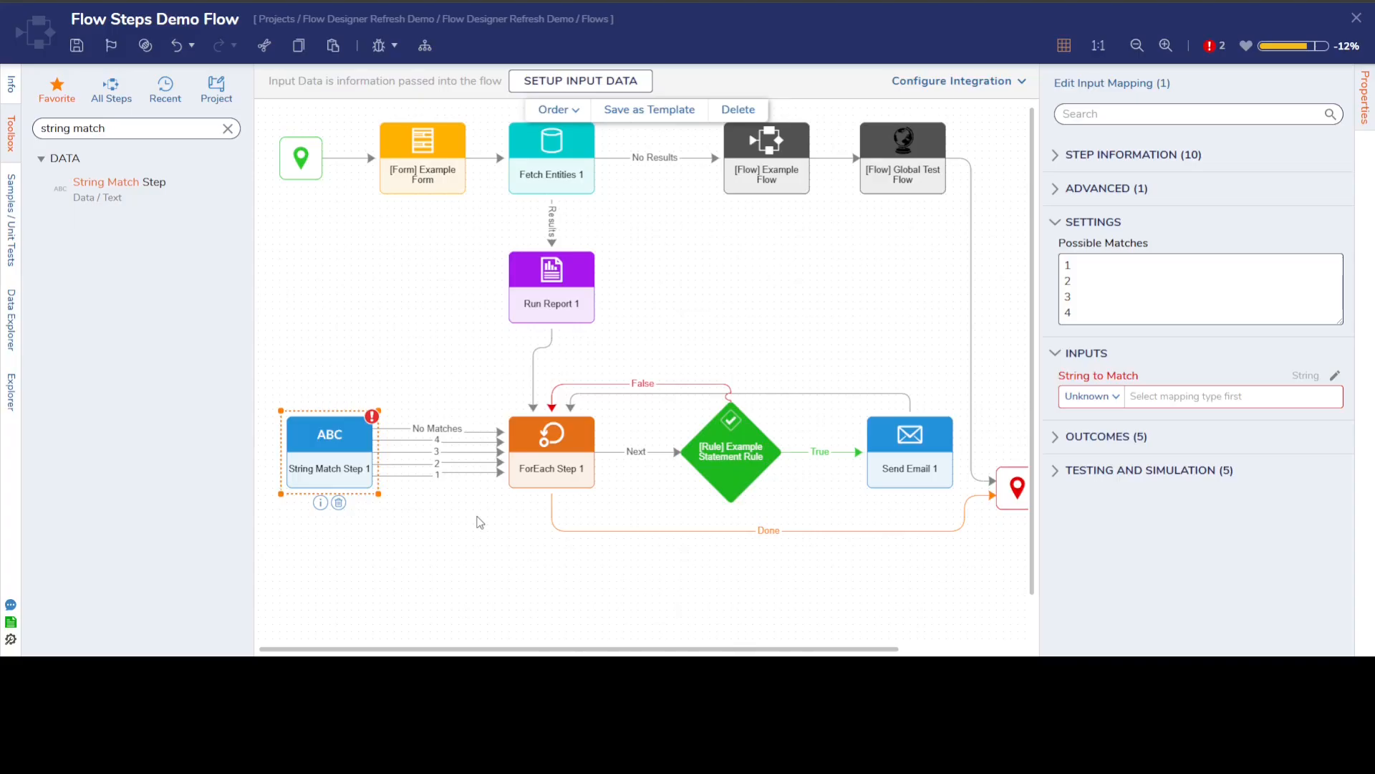
click(482, 477)
drag(505, 464, 538, 501)
click(467, 624)
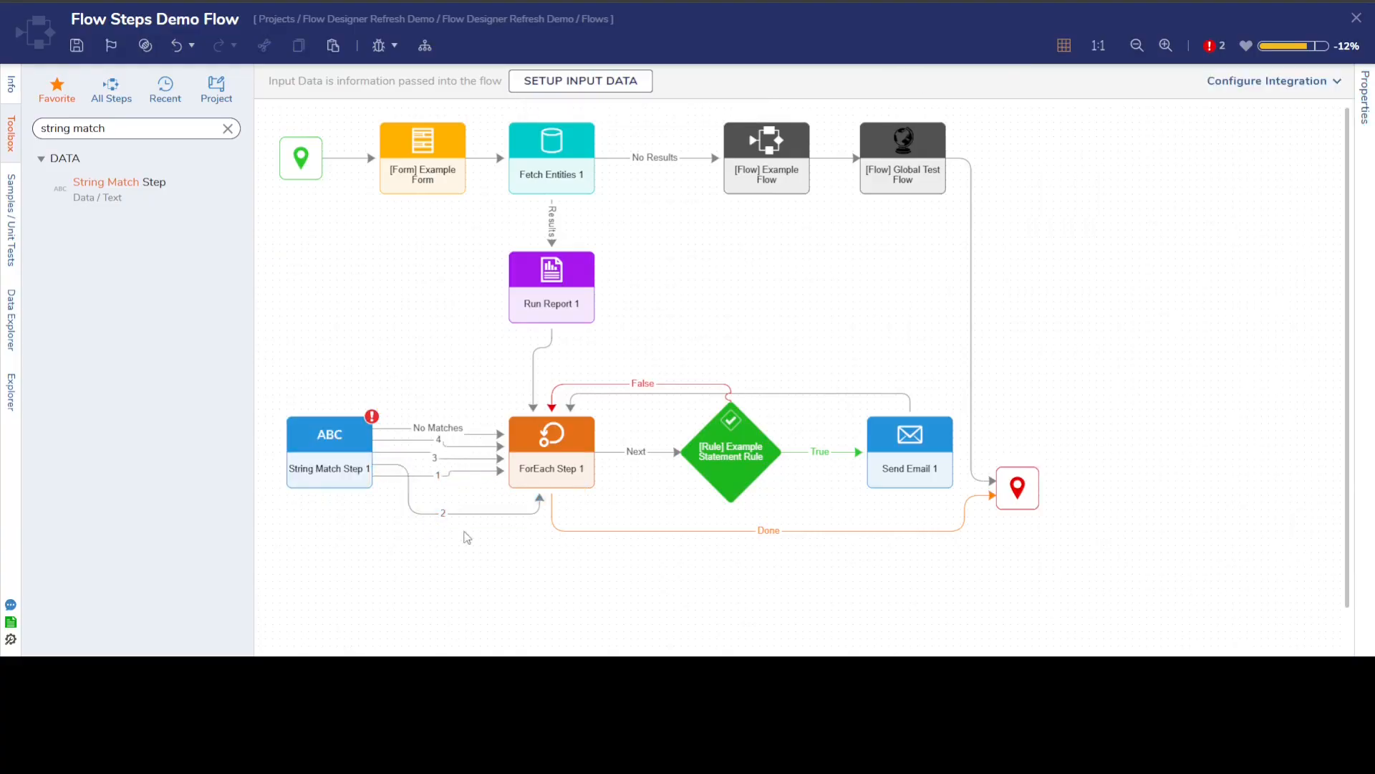
Remove the String Match step and its links from the flow.
mouse_move(540, 494)
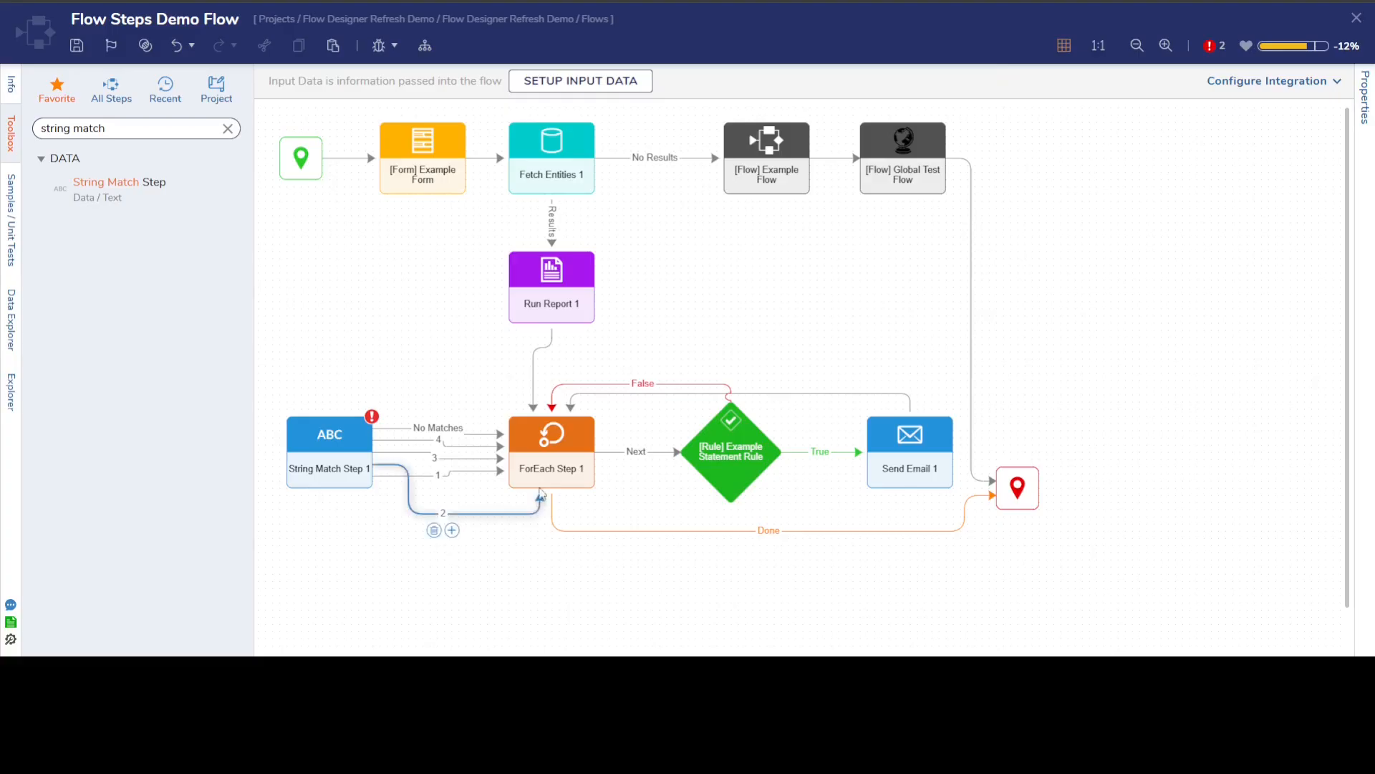
mouse_move(563, 403)
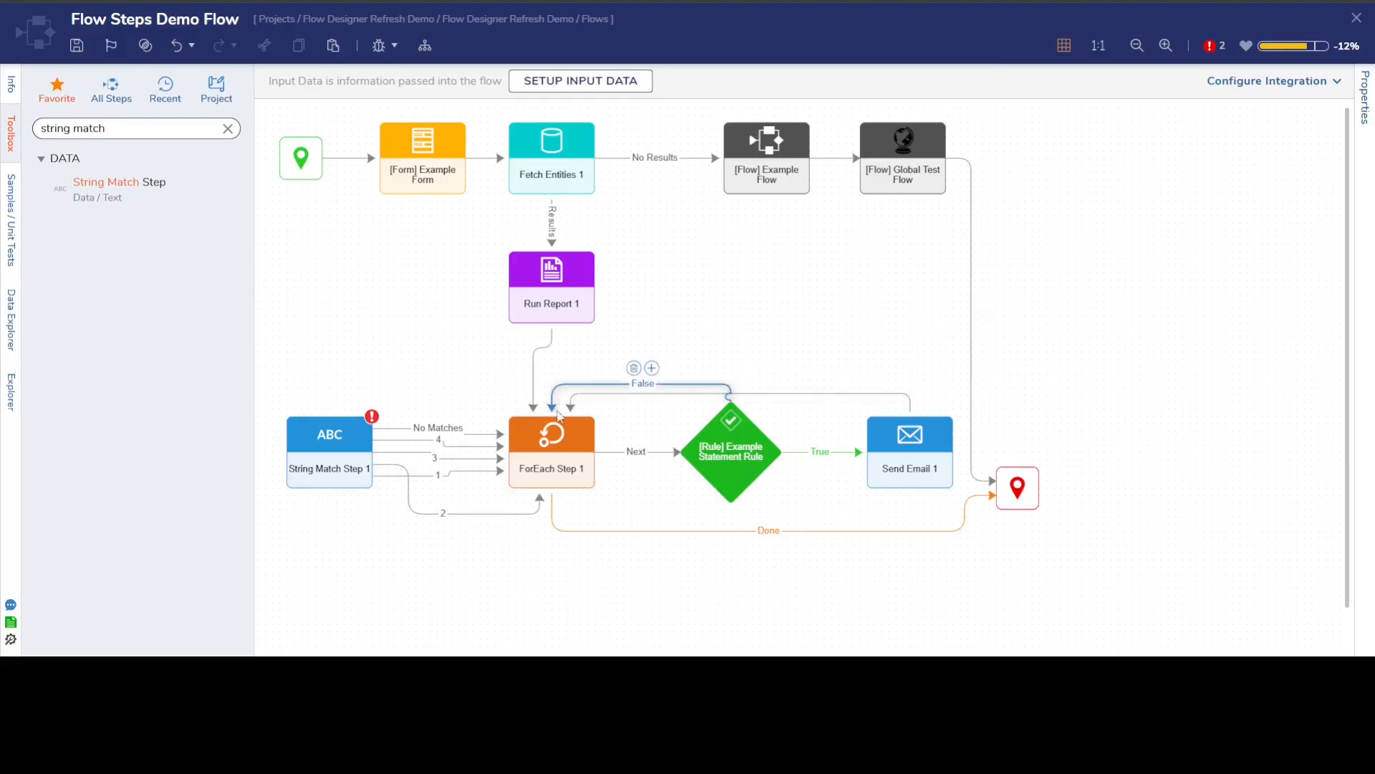
right_click(324, 462)
click(351, 454)
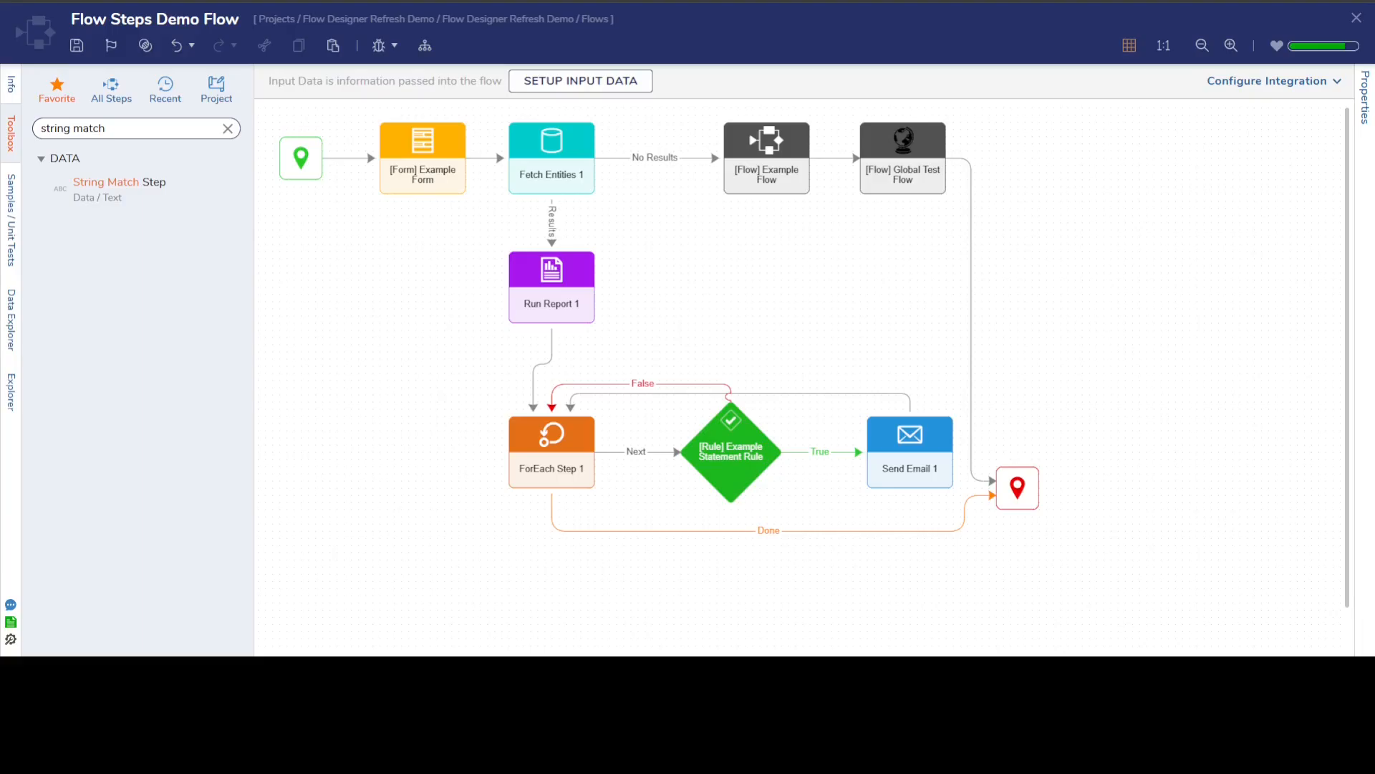
Toggle the designer grid off and on again, and shift the Example Form step slightly to the left.
click(1129, 45)
click(1130, 46)
mouse_move(421, 172)
mouse_down()
mouse_move(404, 265)
mouse_move(444, 190)
mouse_move(419, 163)
mouse_up()
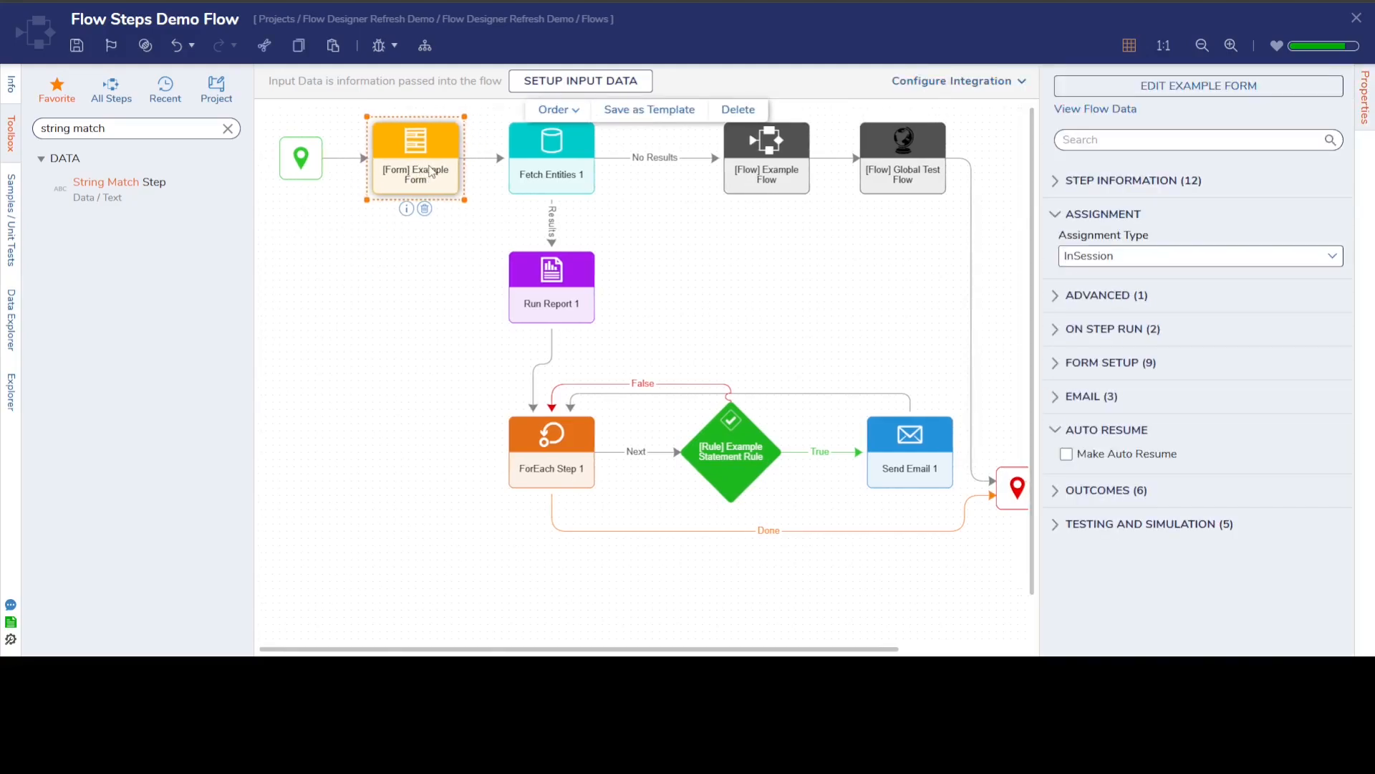
click(393, 291)
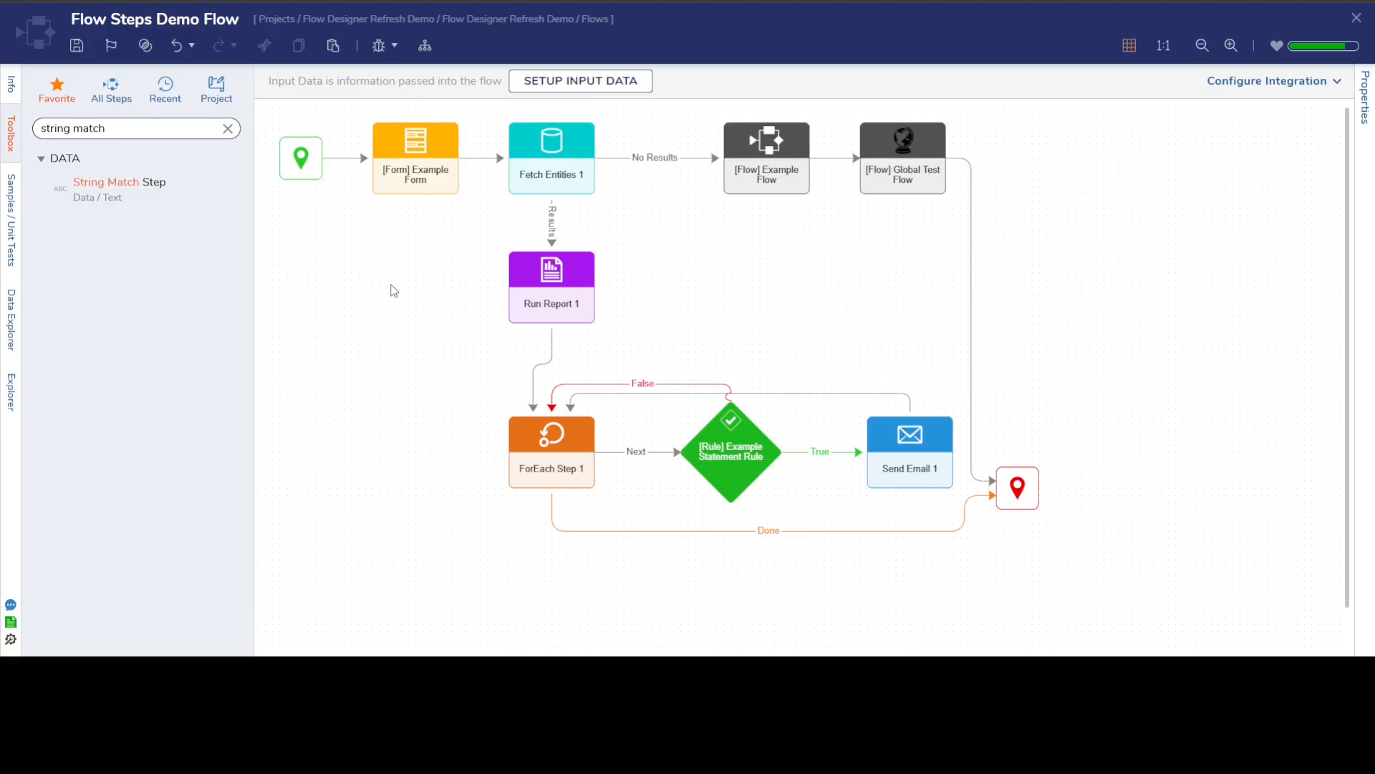
Examine the designer position, width and height of the Example Form step.
click(390, 167)
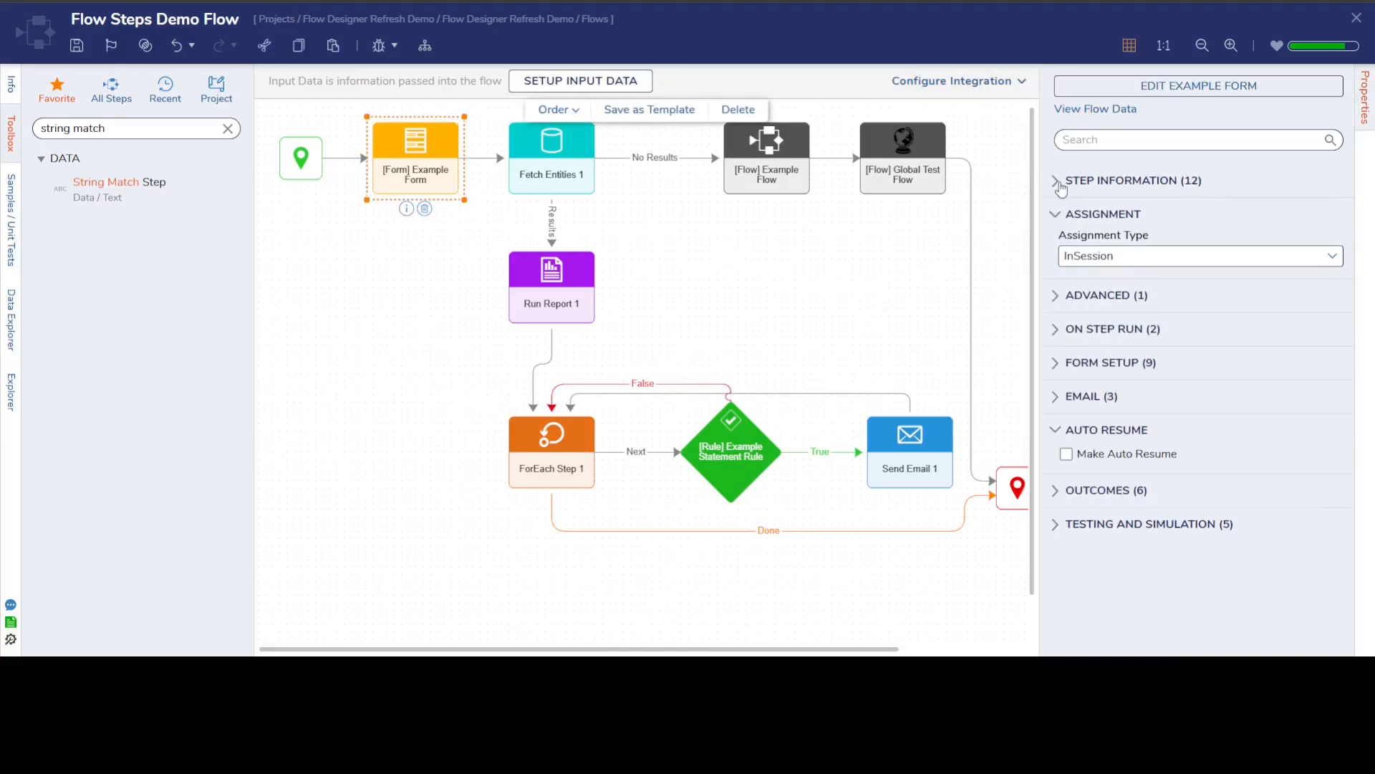
click(1061, 179)
scroll(1190, 276, down, 7)
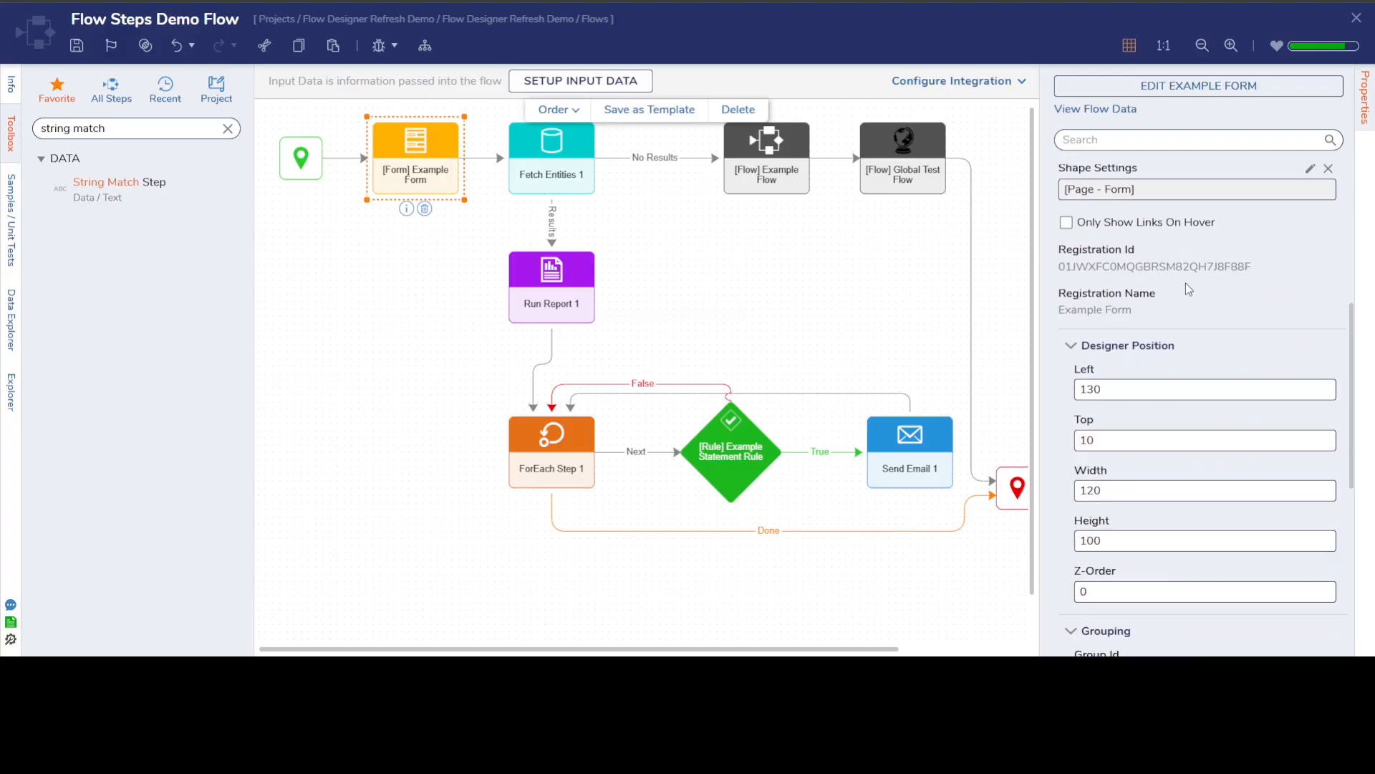
click(1111, 397)
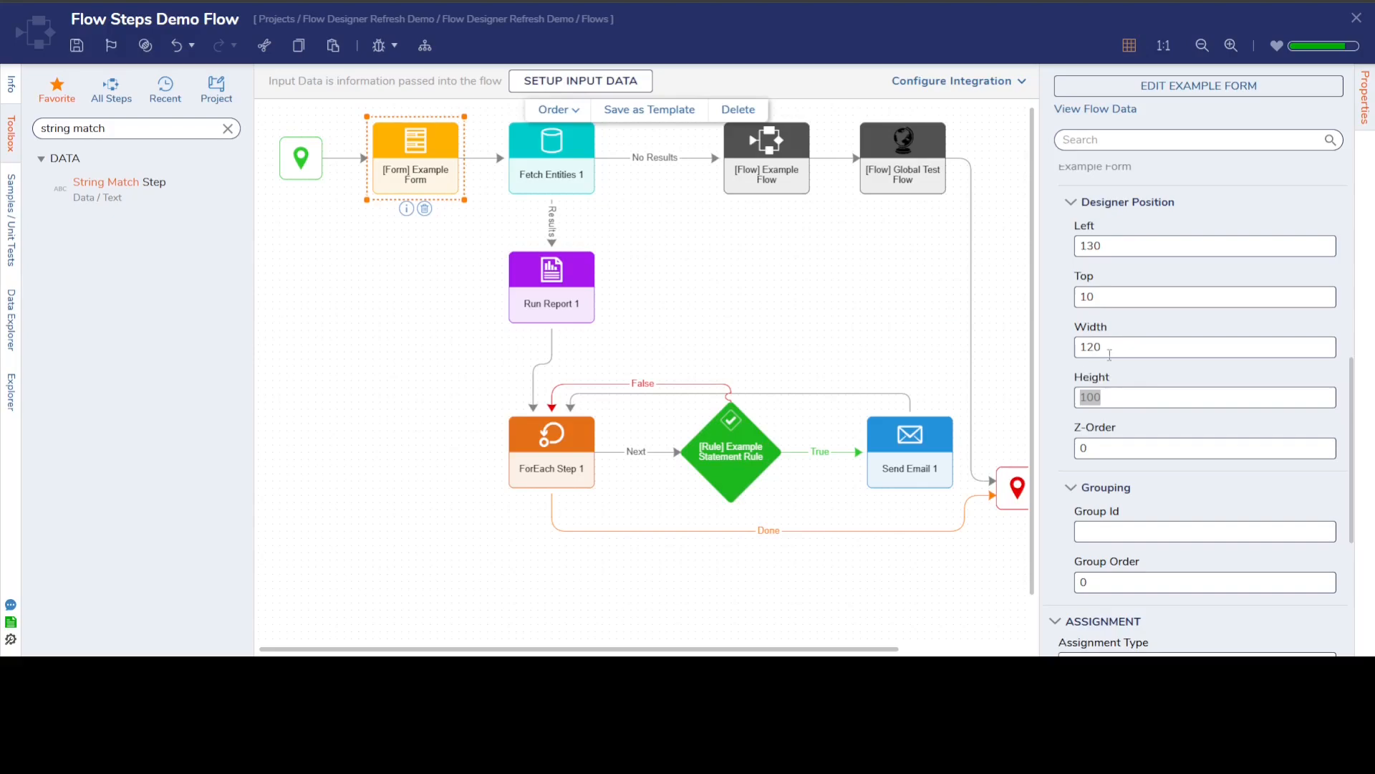
Examine the designer position, width and height of the Example Statement Rule step.
click(731, 466)
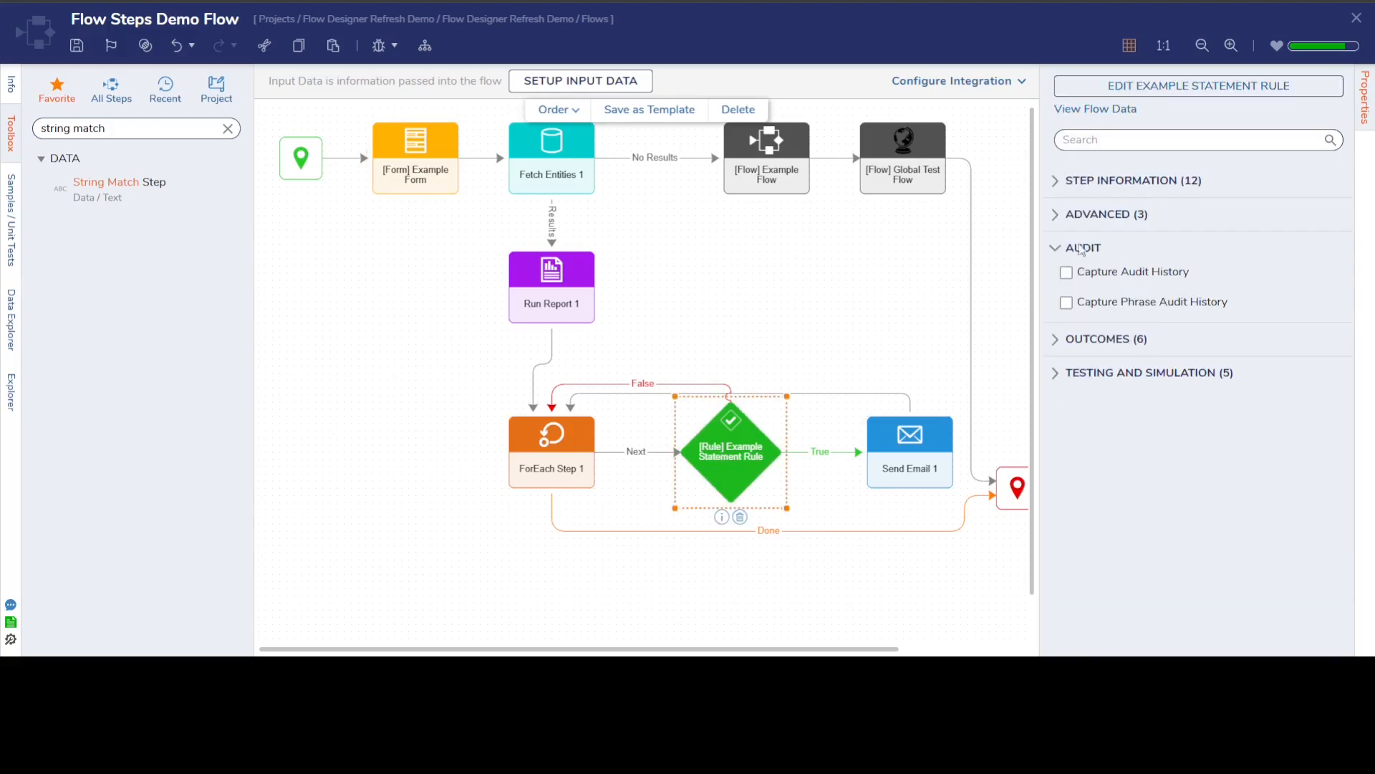
click(1056, 185)
scroll(1126, 306, down, 8)
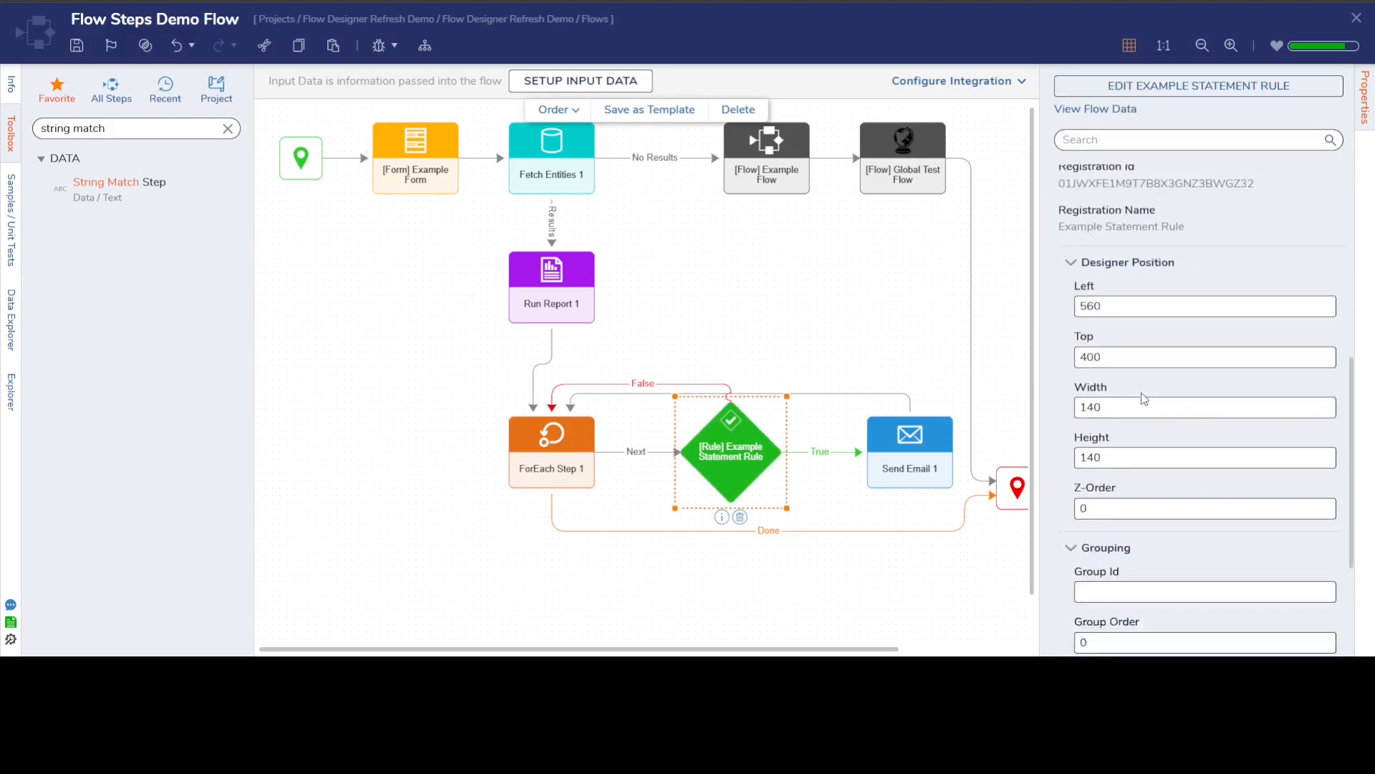
click(1120, 274)
key(Tab)
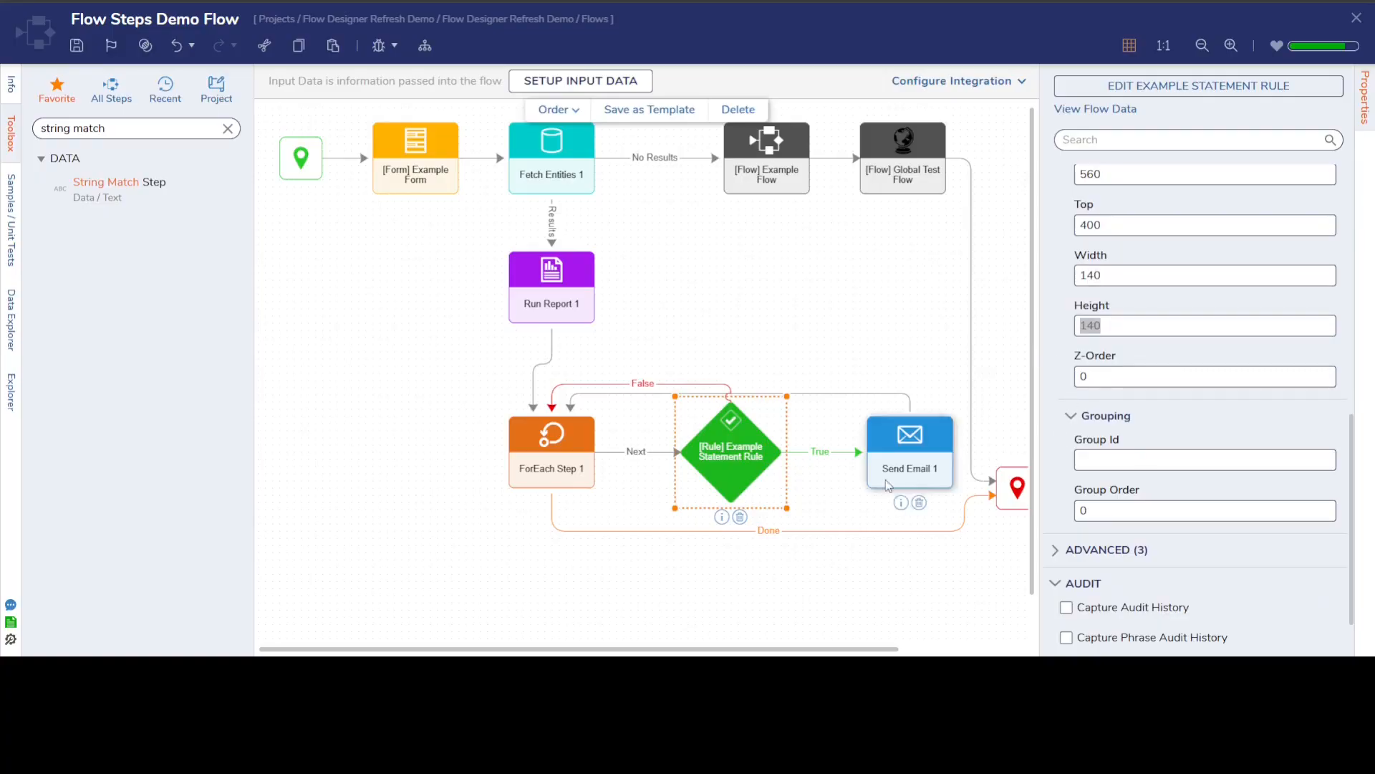
Examine the designer position, width and height of the flow's start step.
click(297, 166)
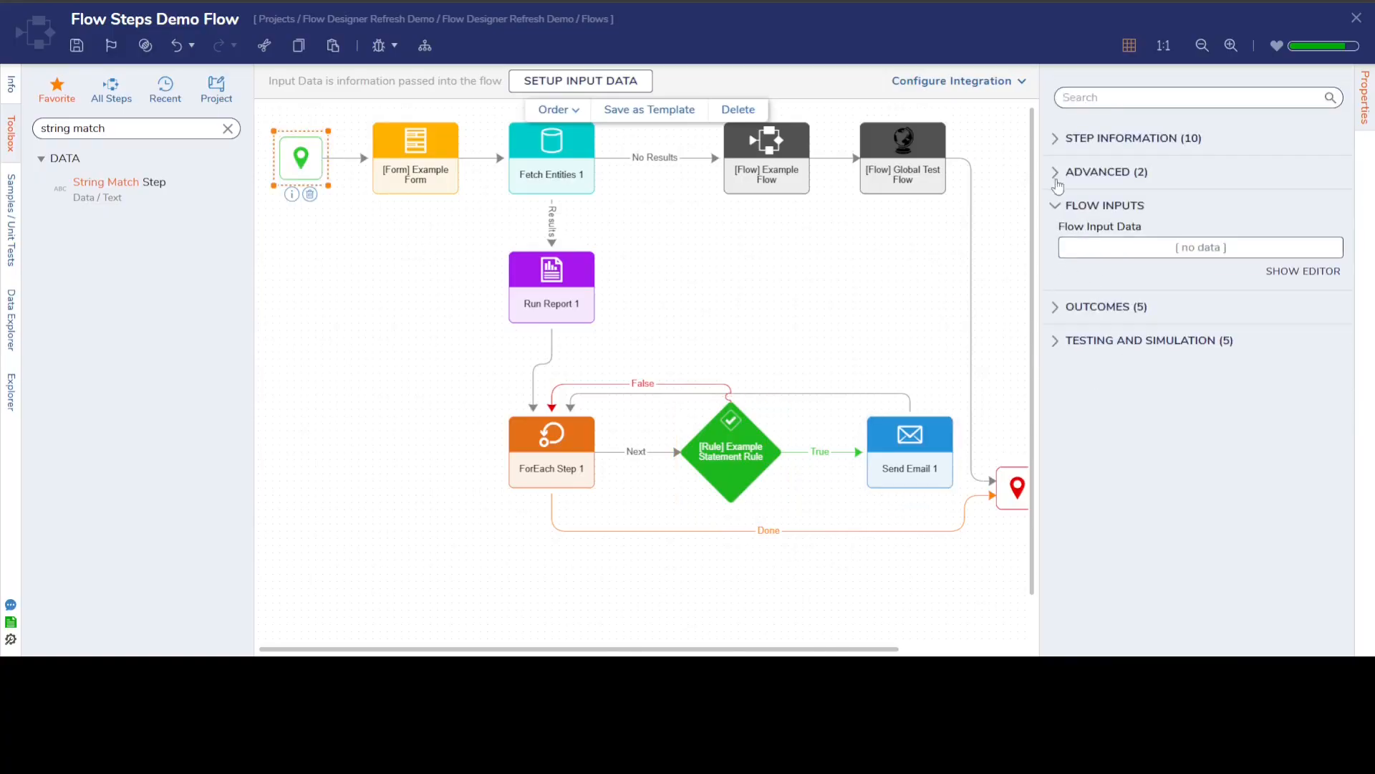
click(1056, 138)
scroll(1146, 301, down, 5)
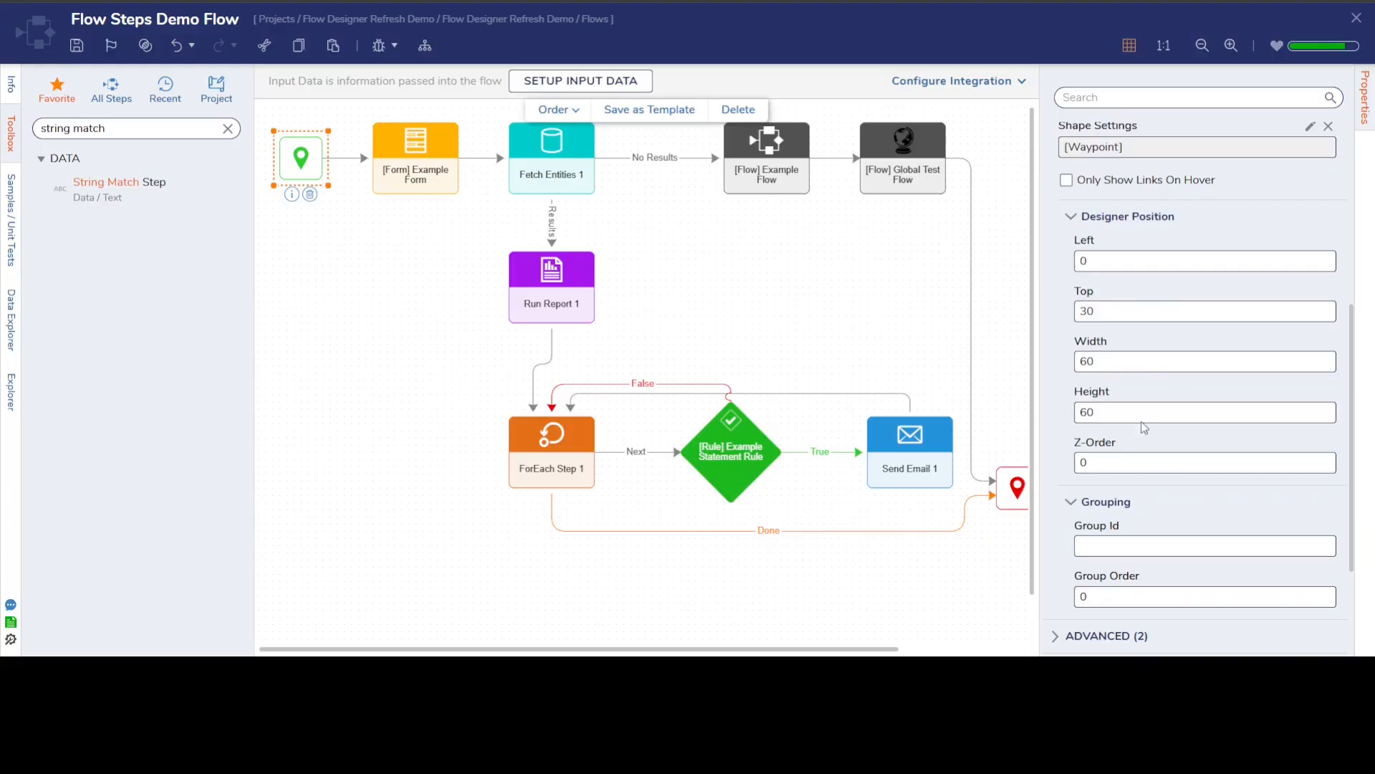
click(1118, 362)
key(Tab)
click(352, 257)
click(354, 262)
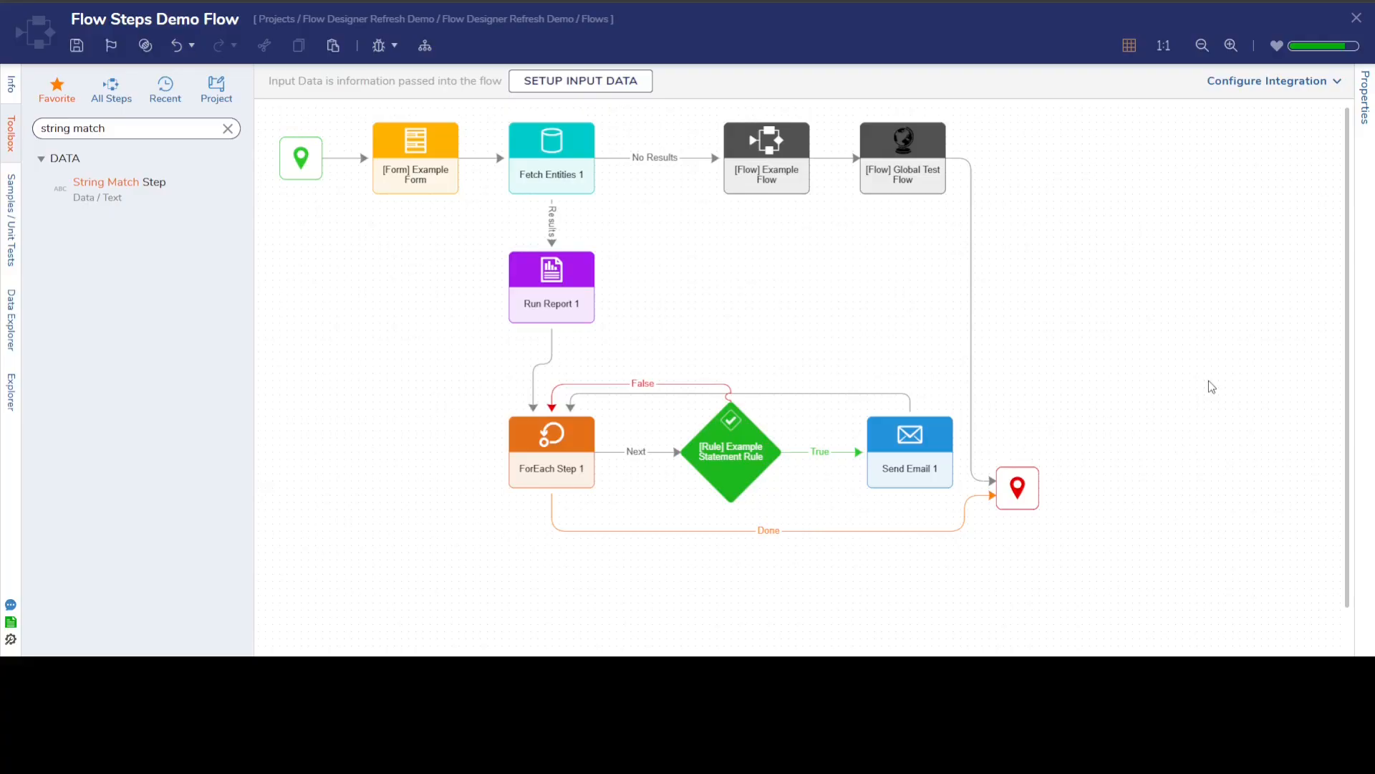
Add Testing Flow from the Global Entities Project dependency's flows to the canvas beneath the Example Flow step.
click(232, 133)
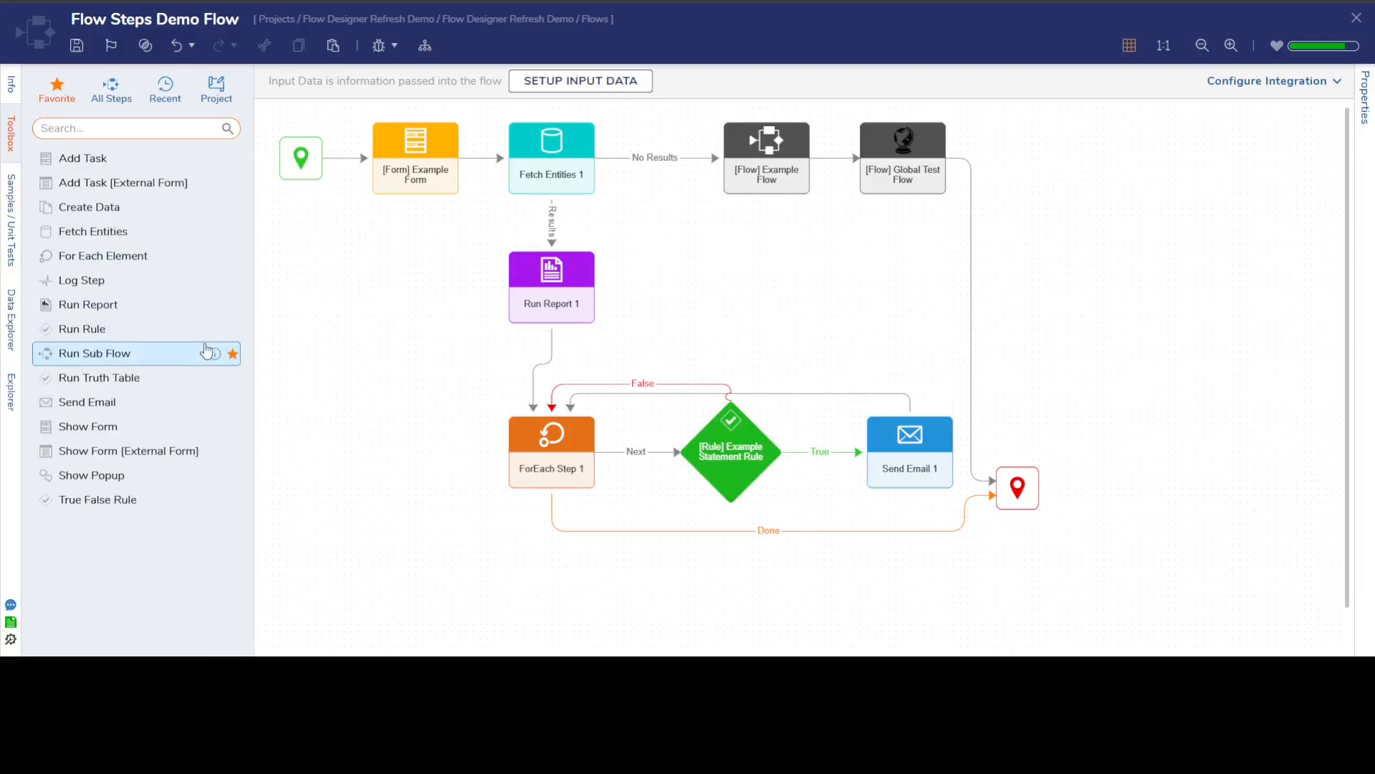
click(208, 99)
click(77, 154)
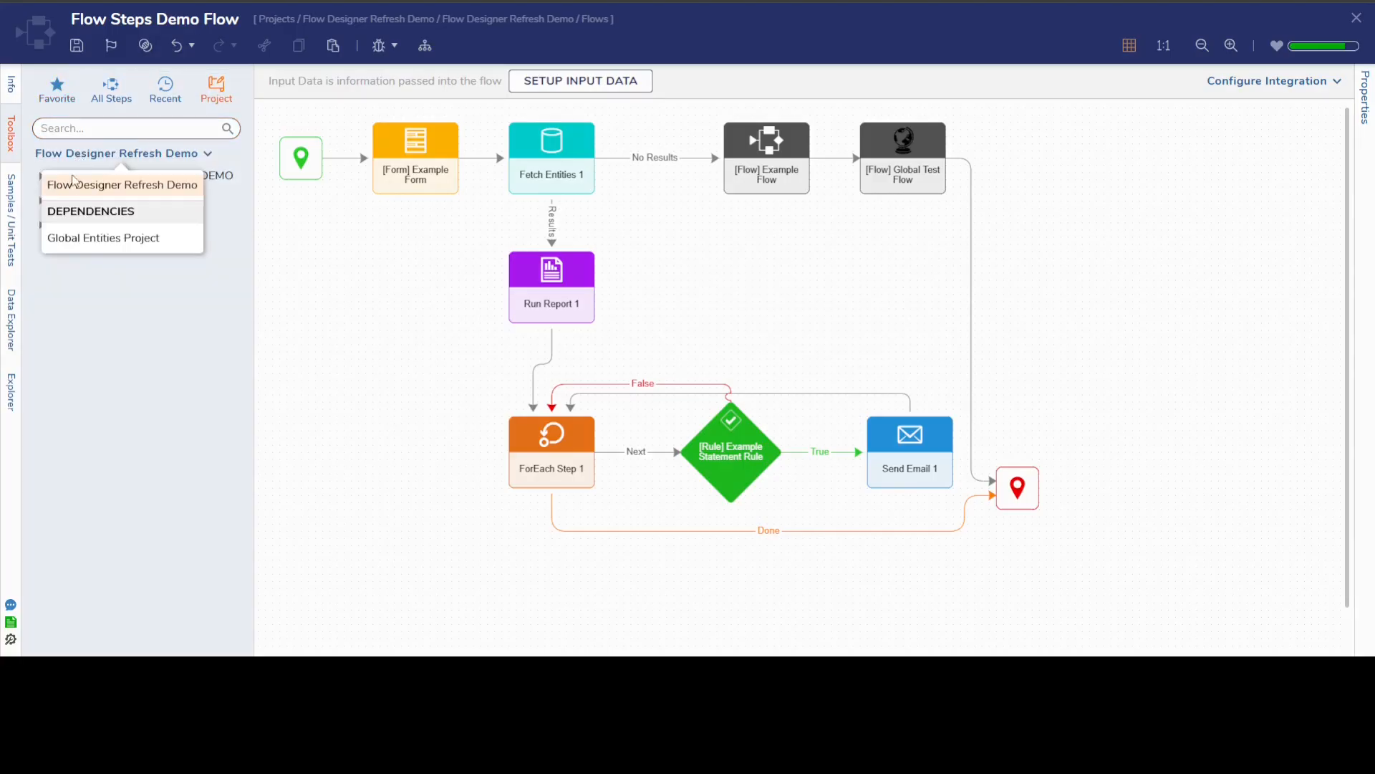
click(81, 245)
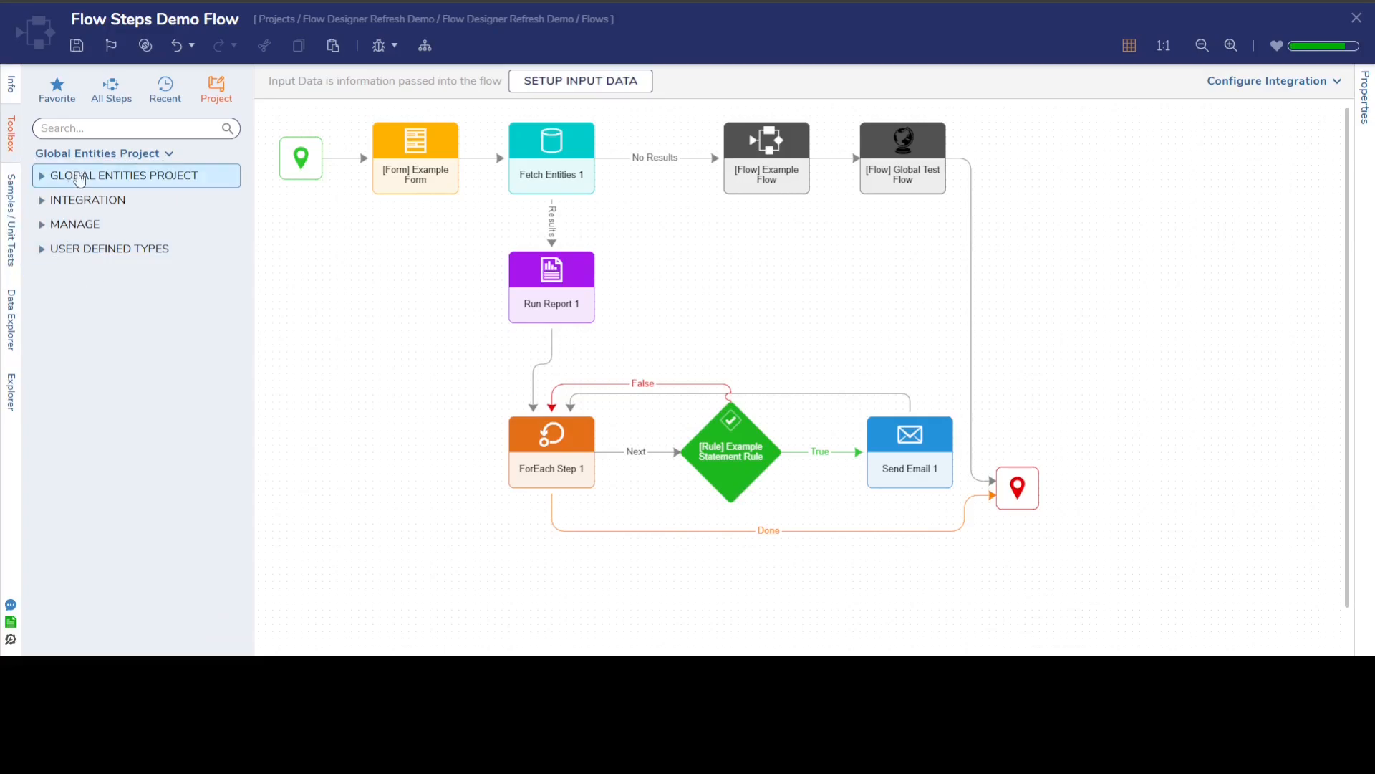
click(41, 176)
click(59, 201)
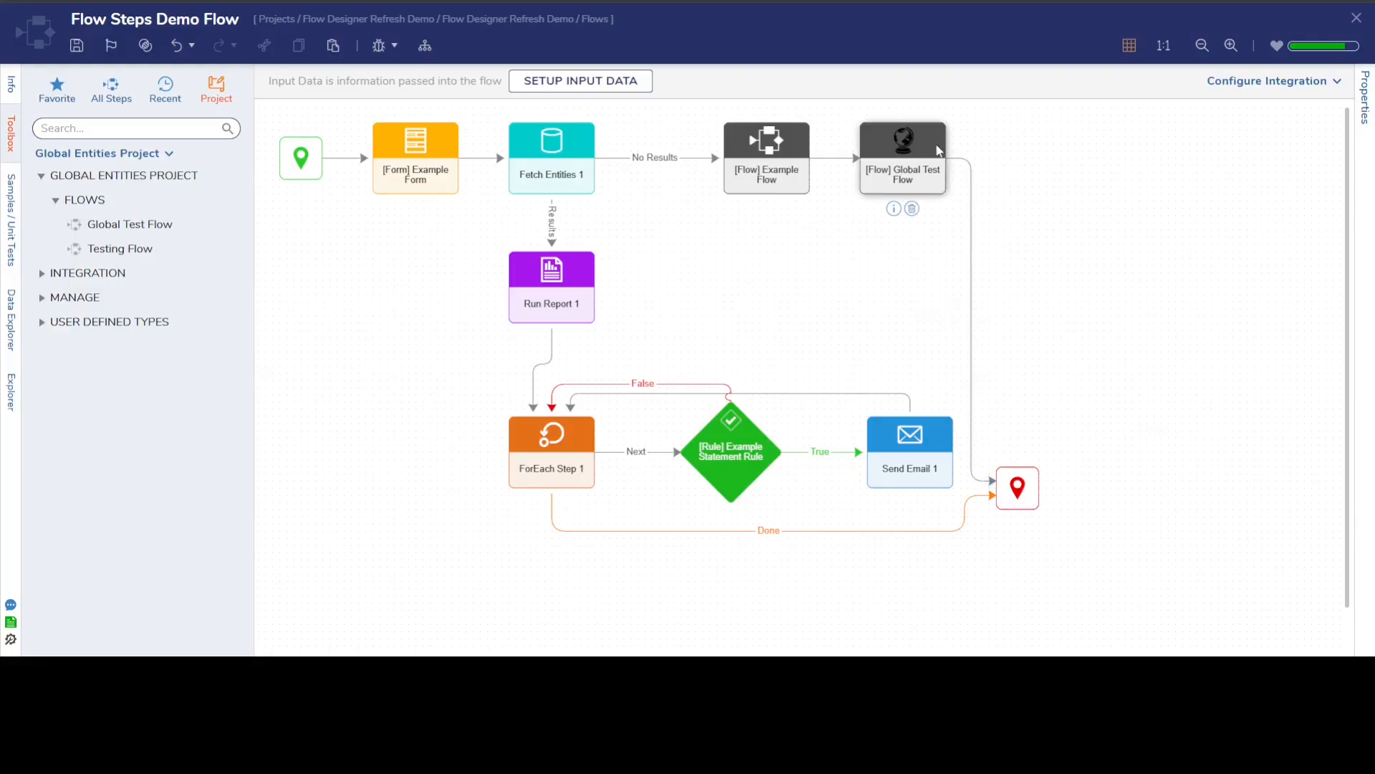
mouse_move(807, 204)
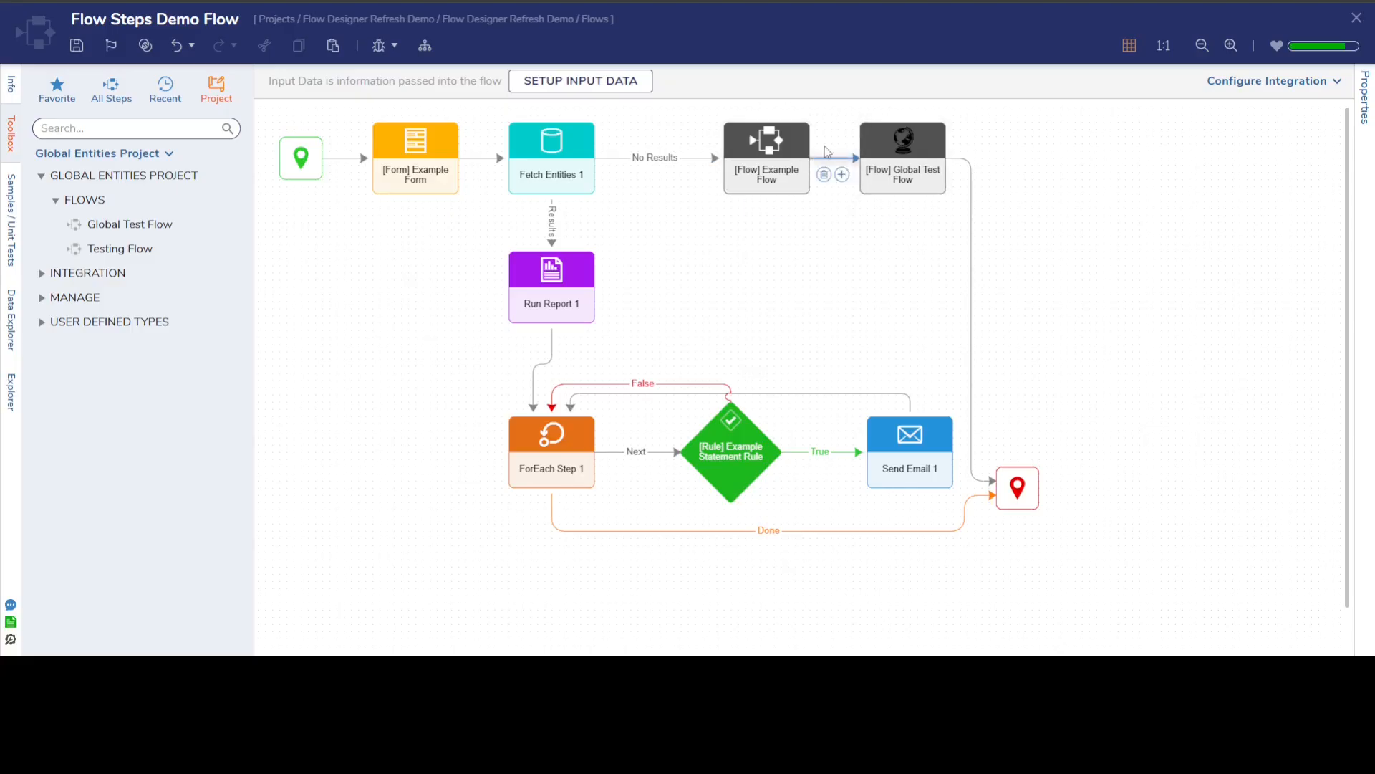
mouse_move(913, 147)
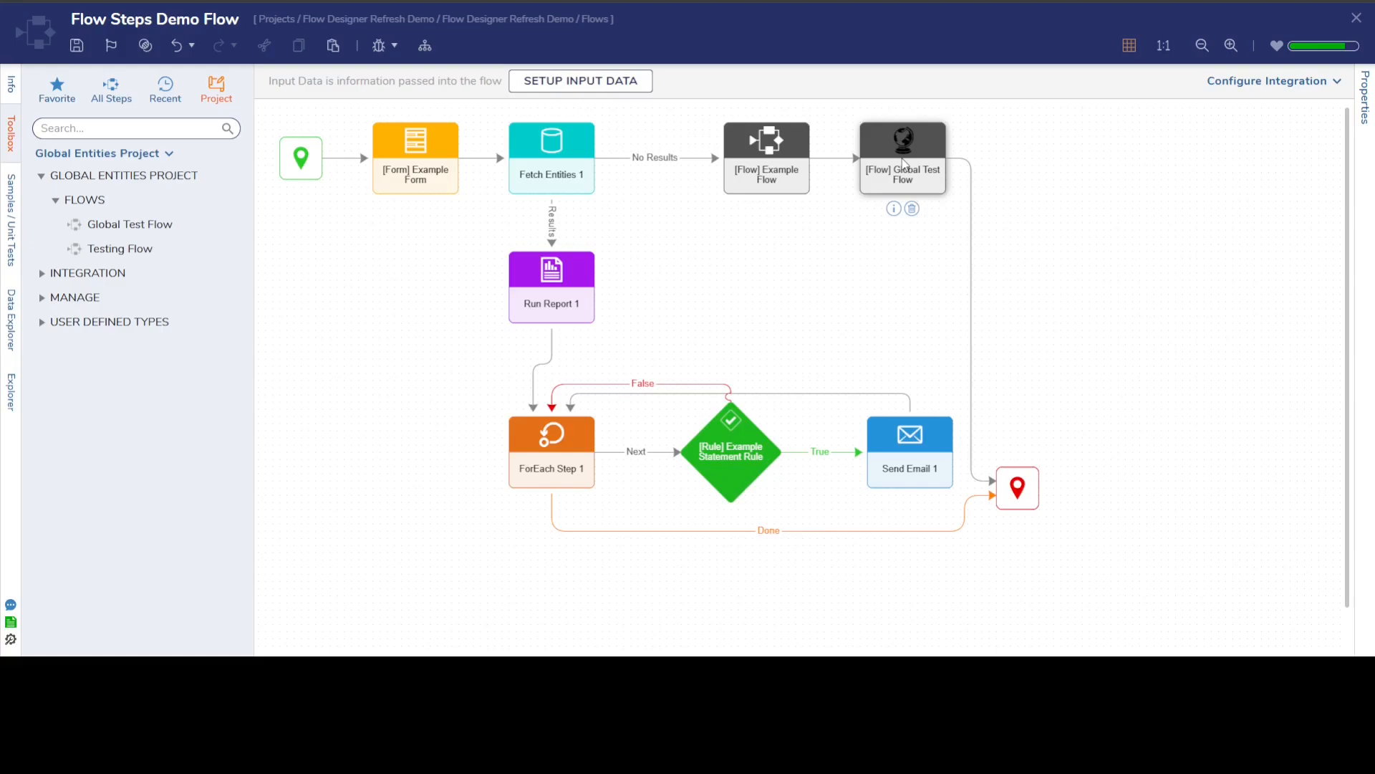
drag(120, 249, 783, 262)
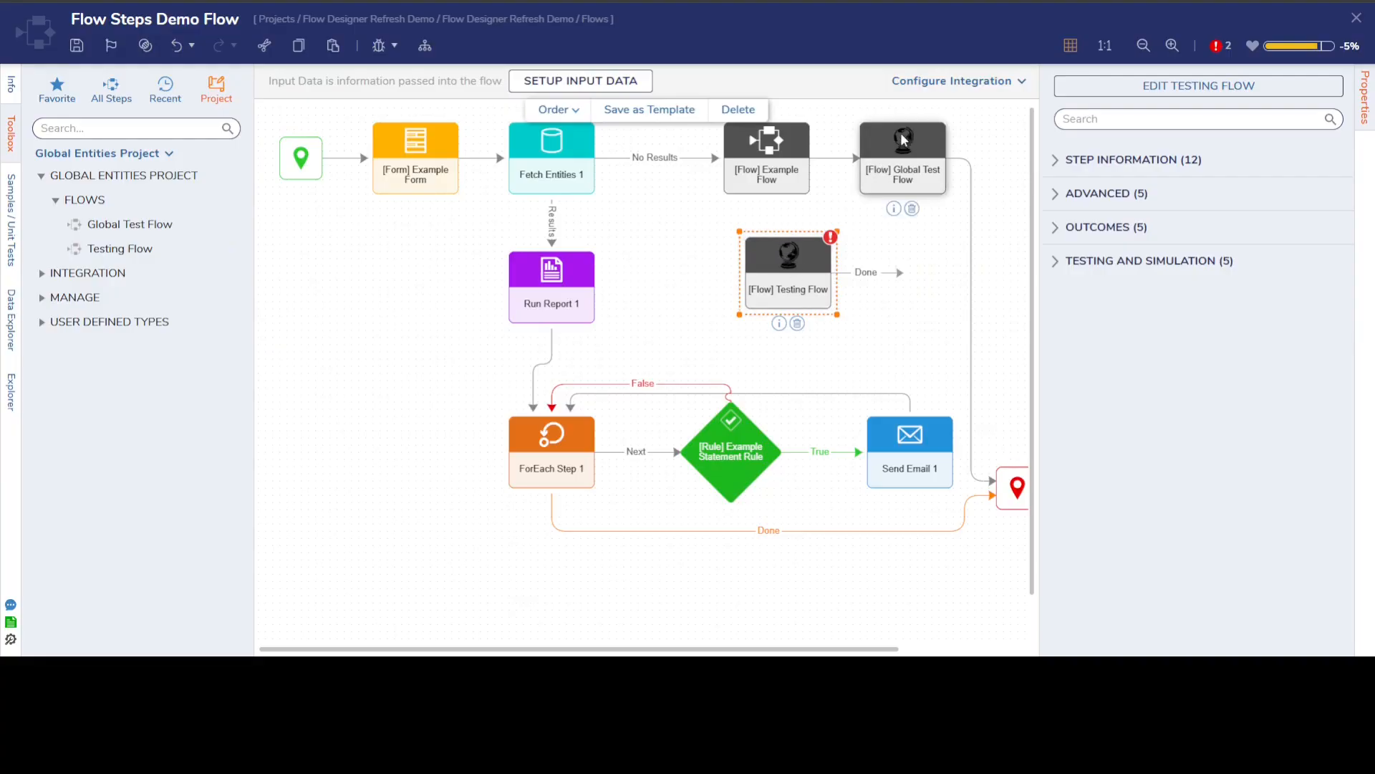
Delete the Testing Flow step from the canvas.
right_click(795, 270)
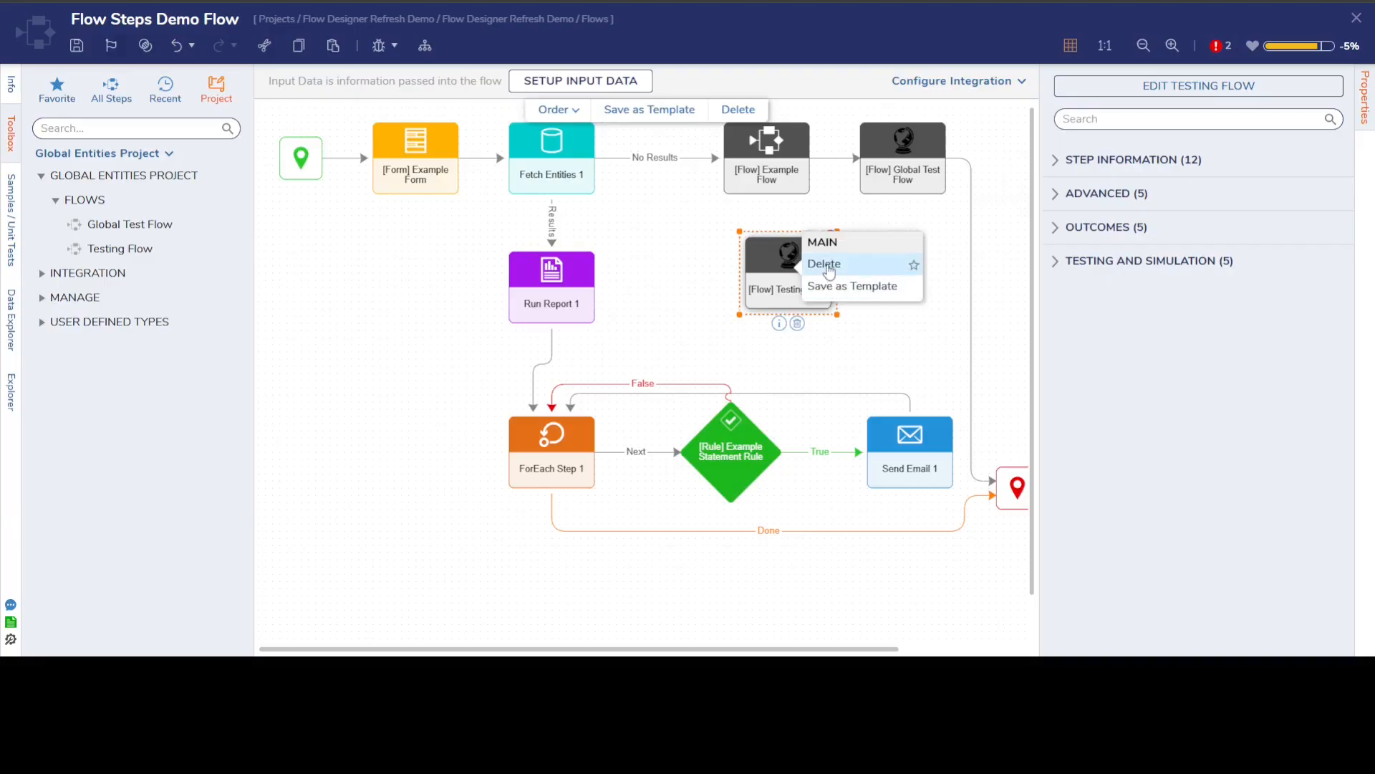
click(819, 265)
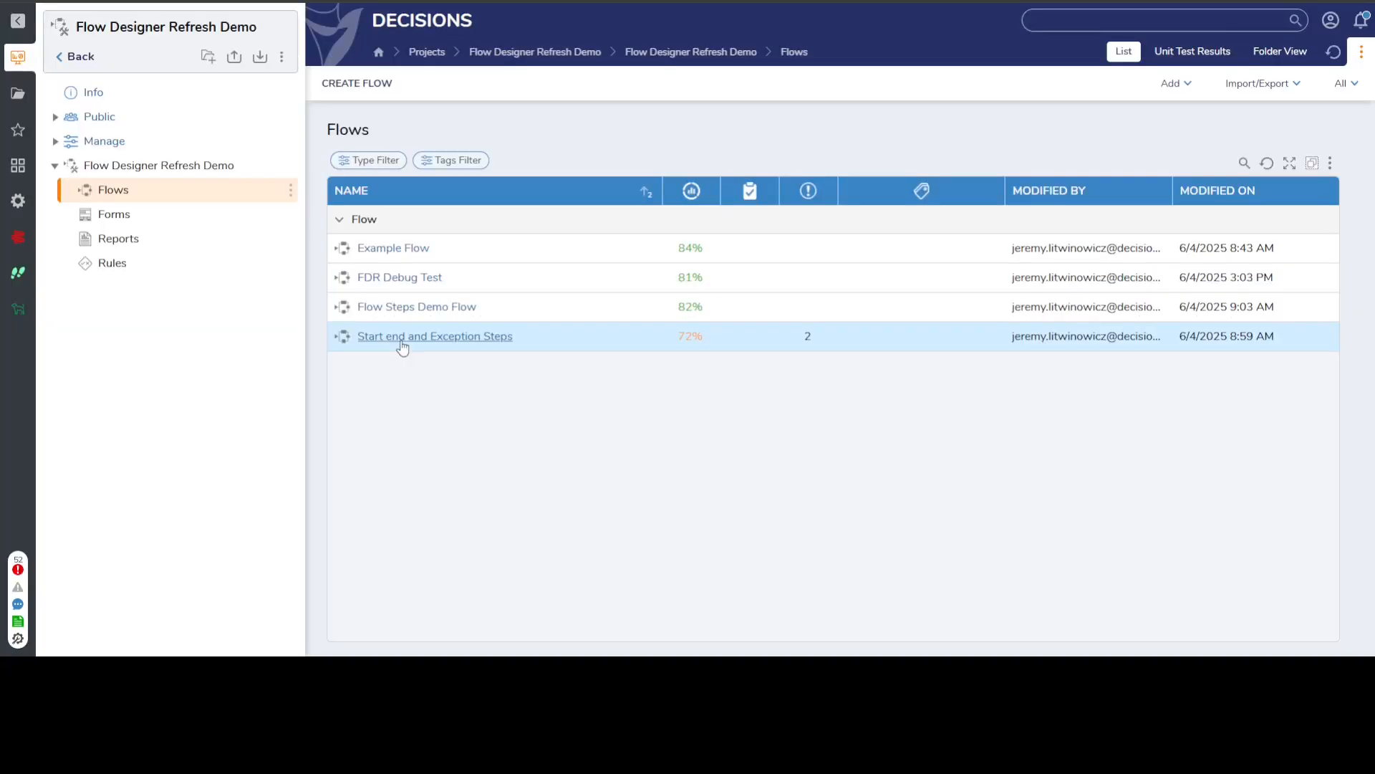
Open the Start end and Exception Steps flow and compare its start, end and Throw Exception steps with the old designs.
double_click(401, 336)
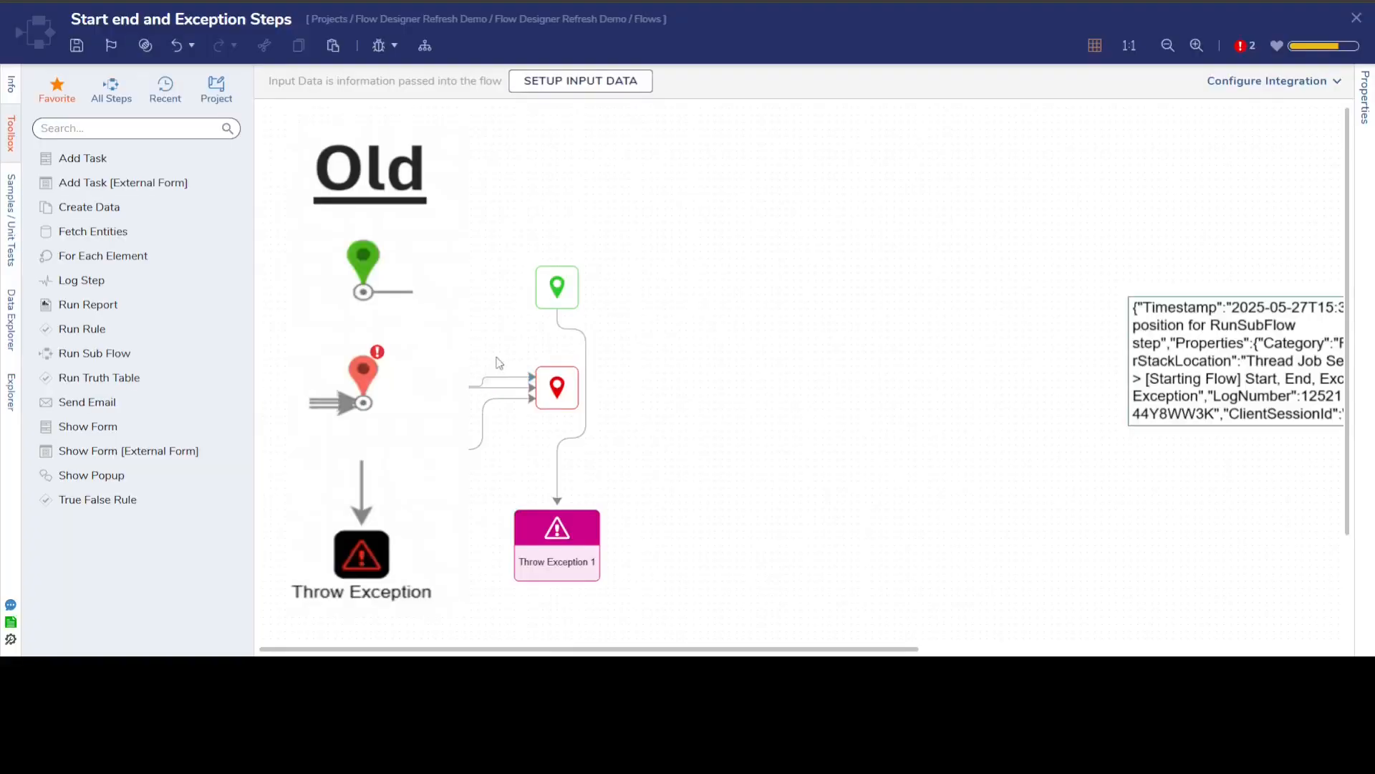
click(566, 297)
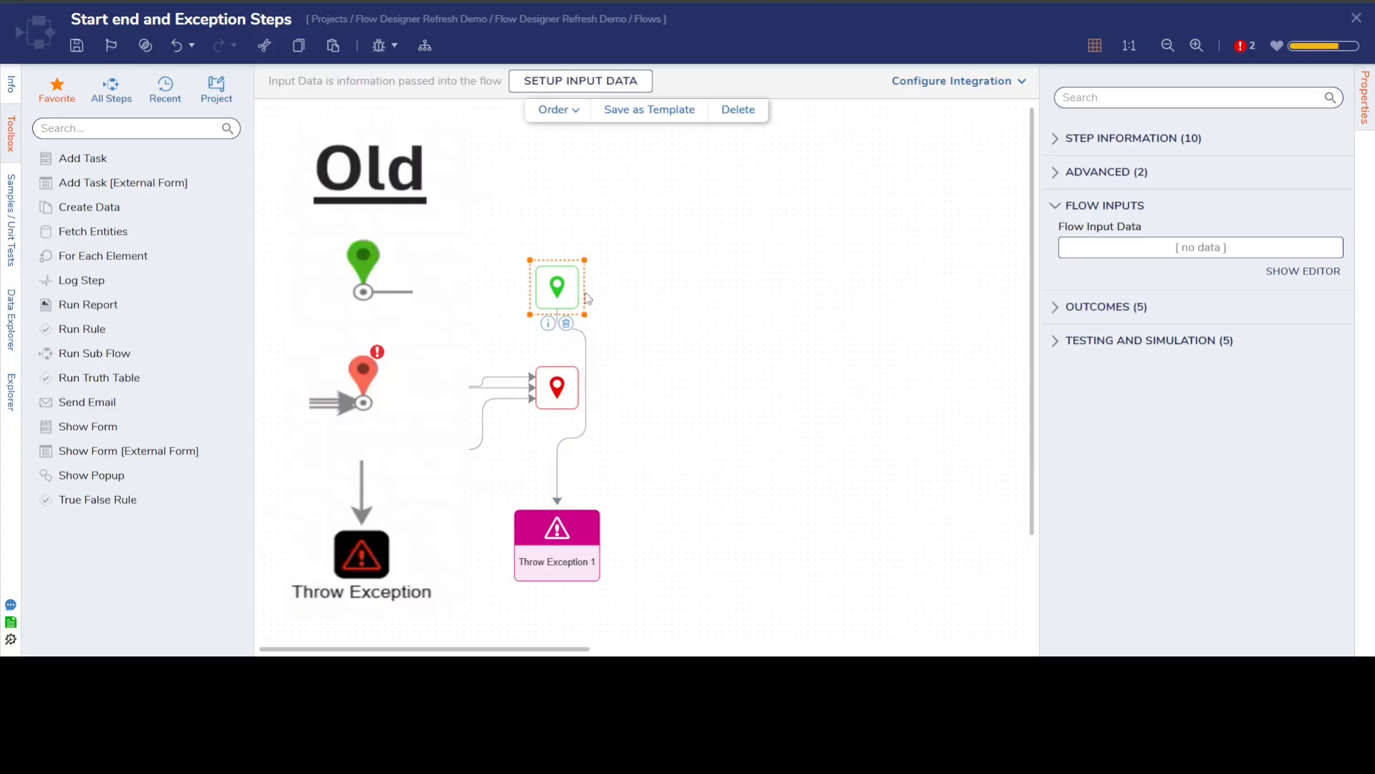
click(332, 432)
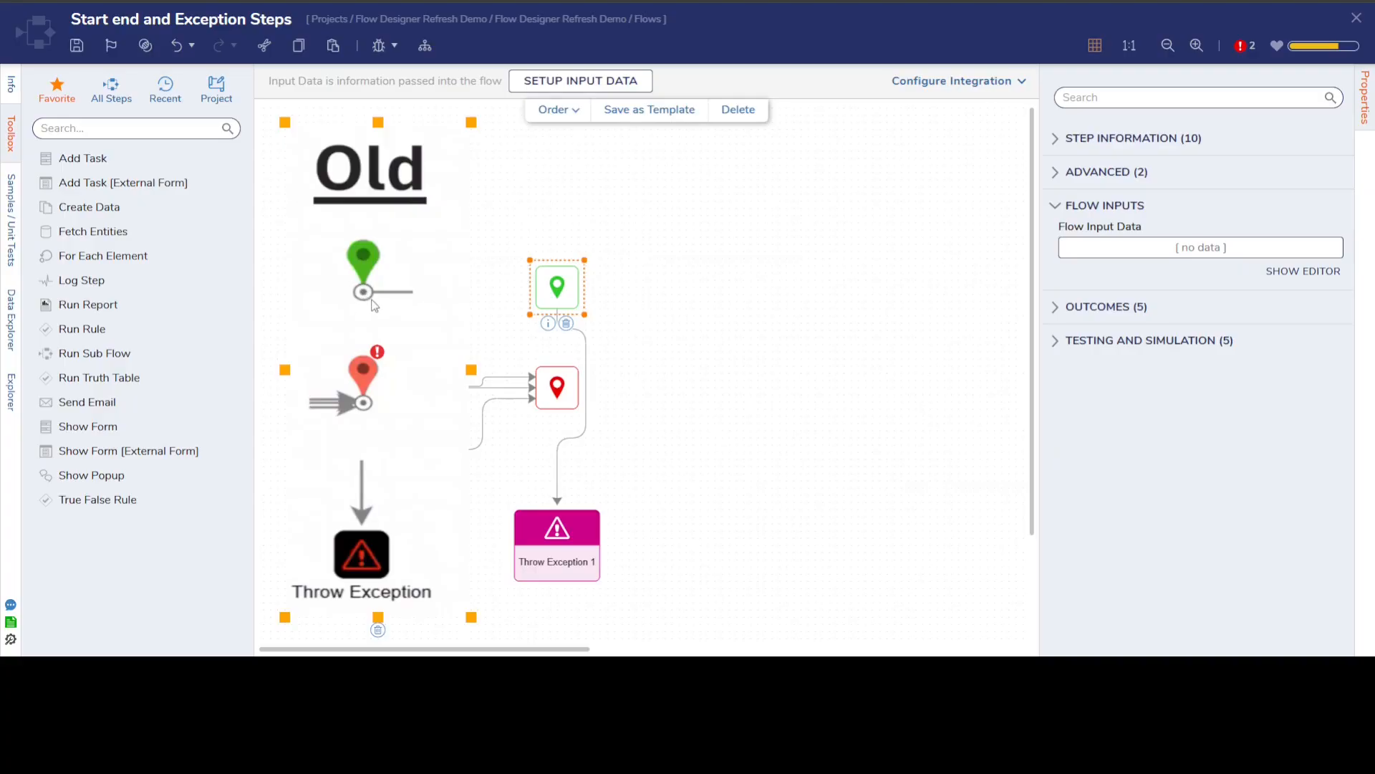
click(565, 297)
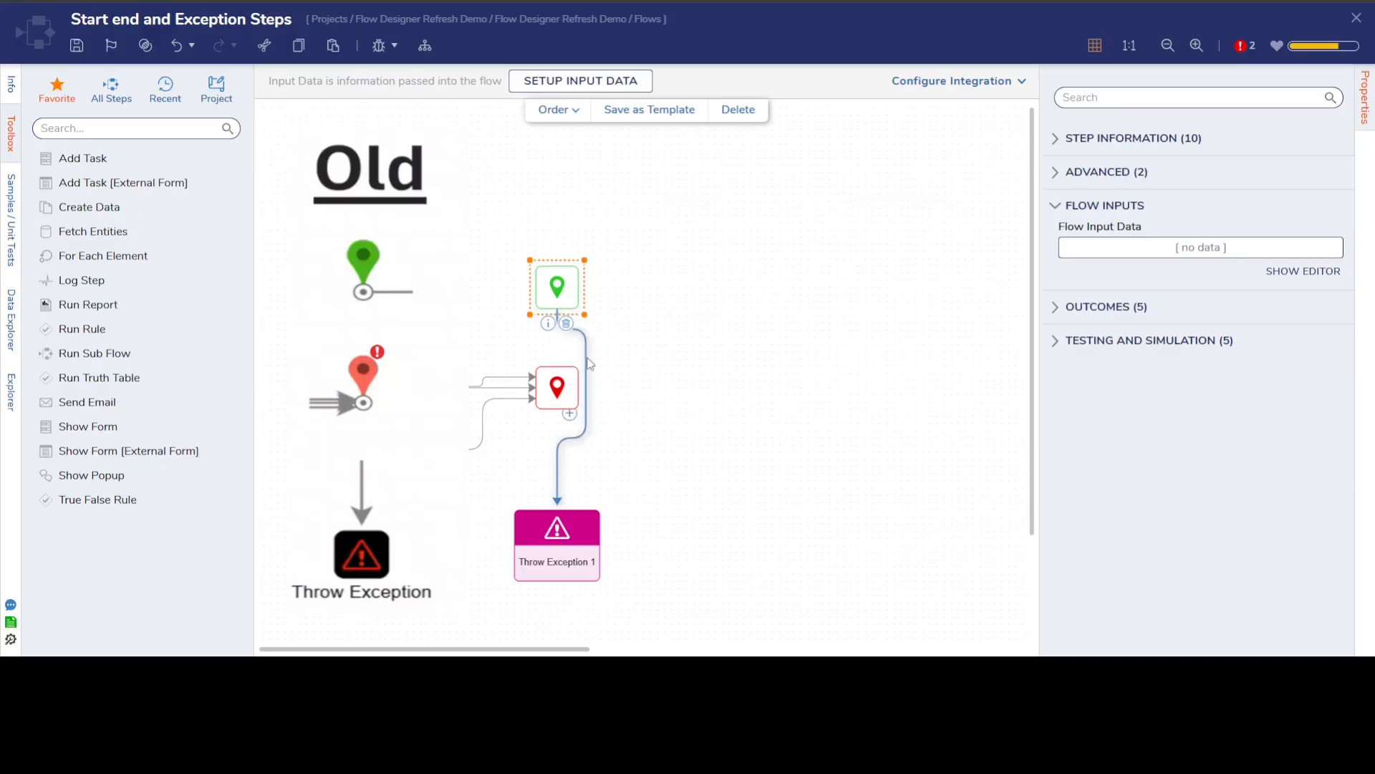
click(391, 437)
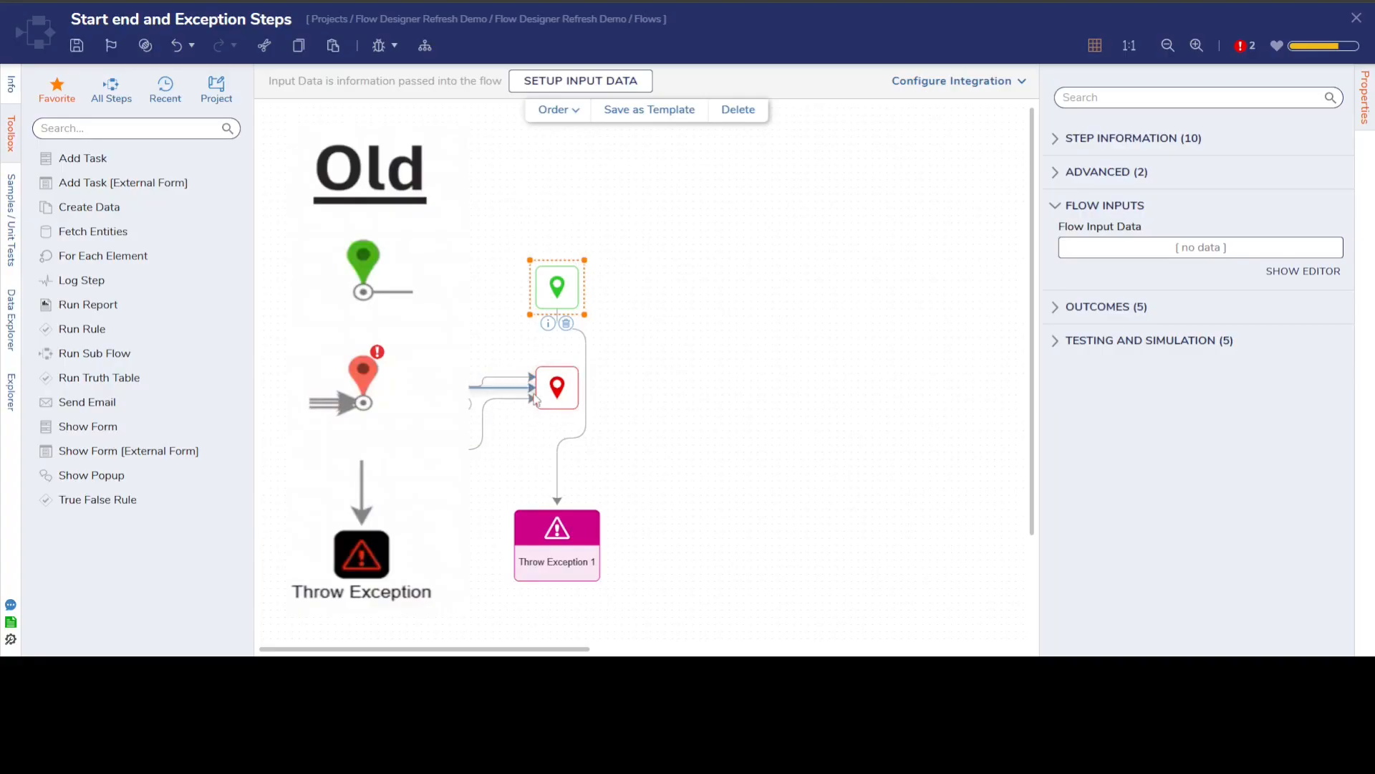
click(399, 566)
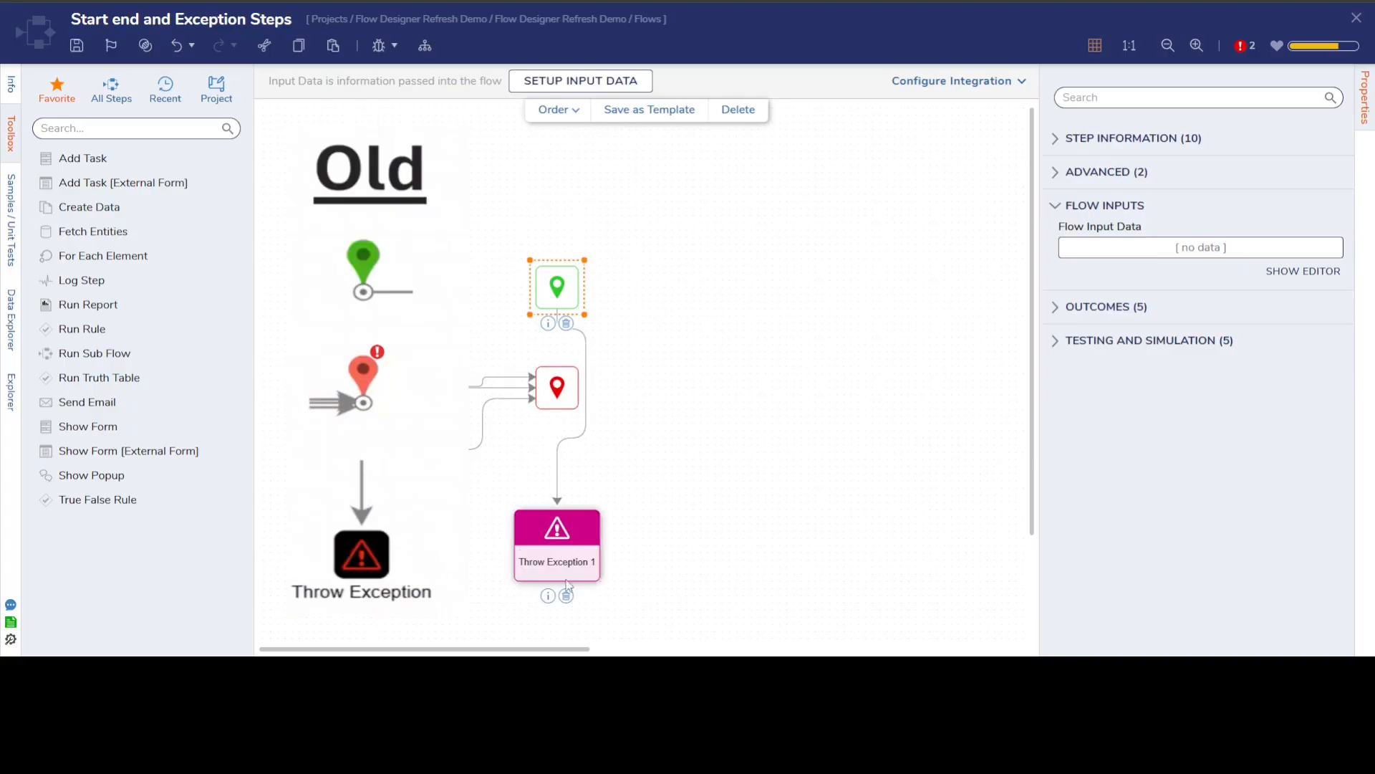
Search the toolbox for the Catch Exception step and add it to the canvas beside the start and end steps.
click(67, 127)
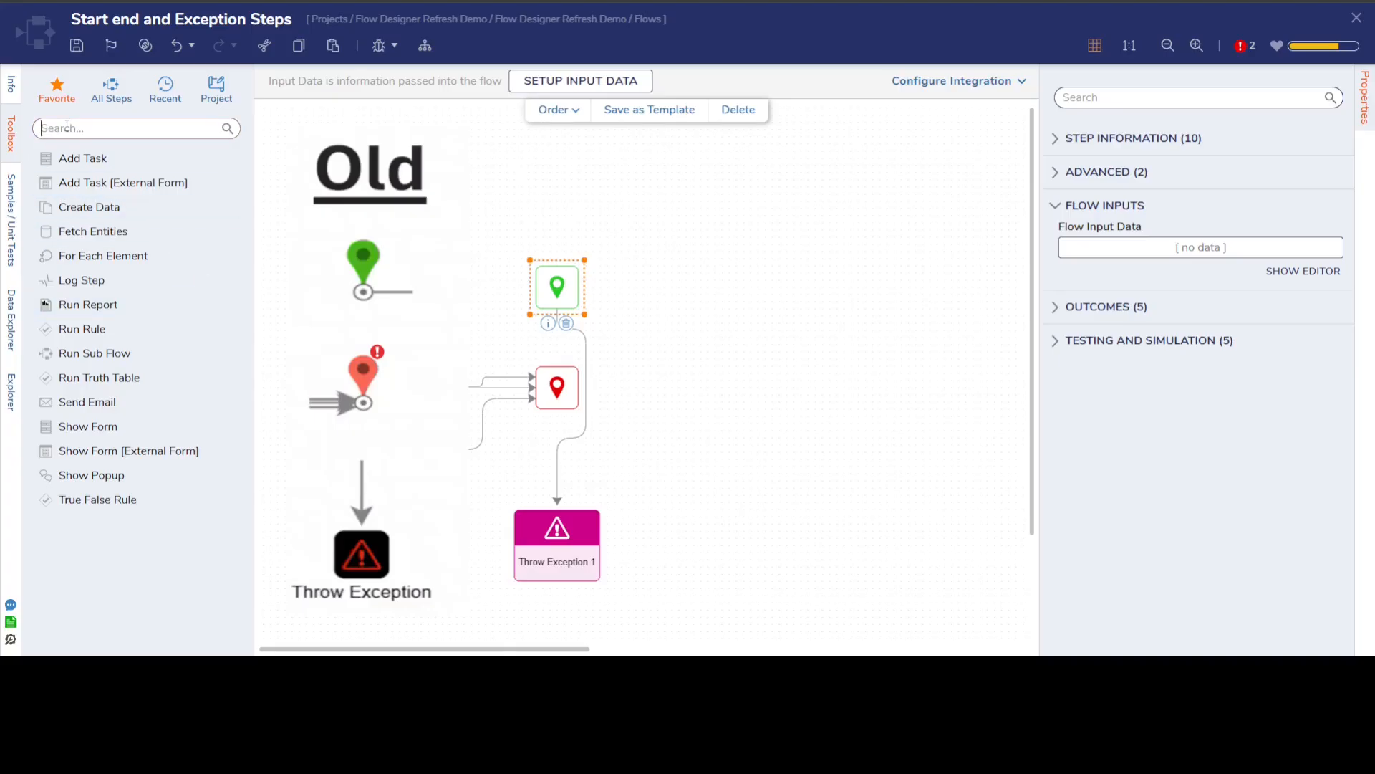
text(catch exce[ption)
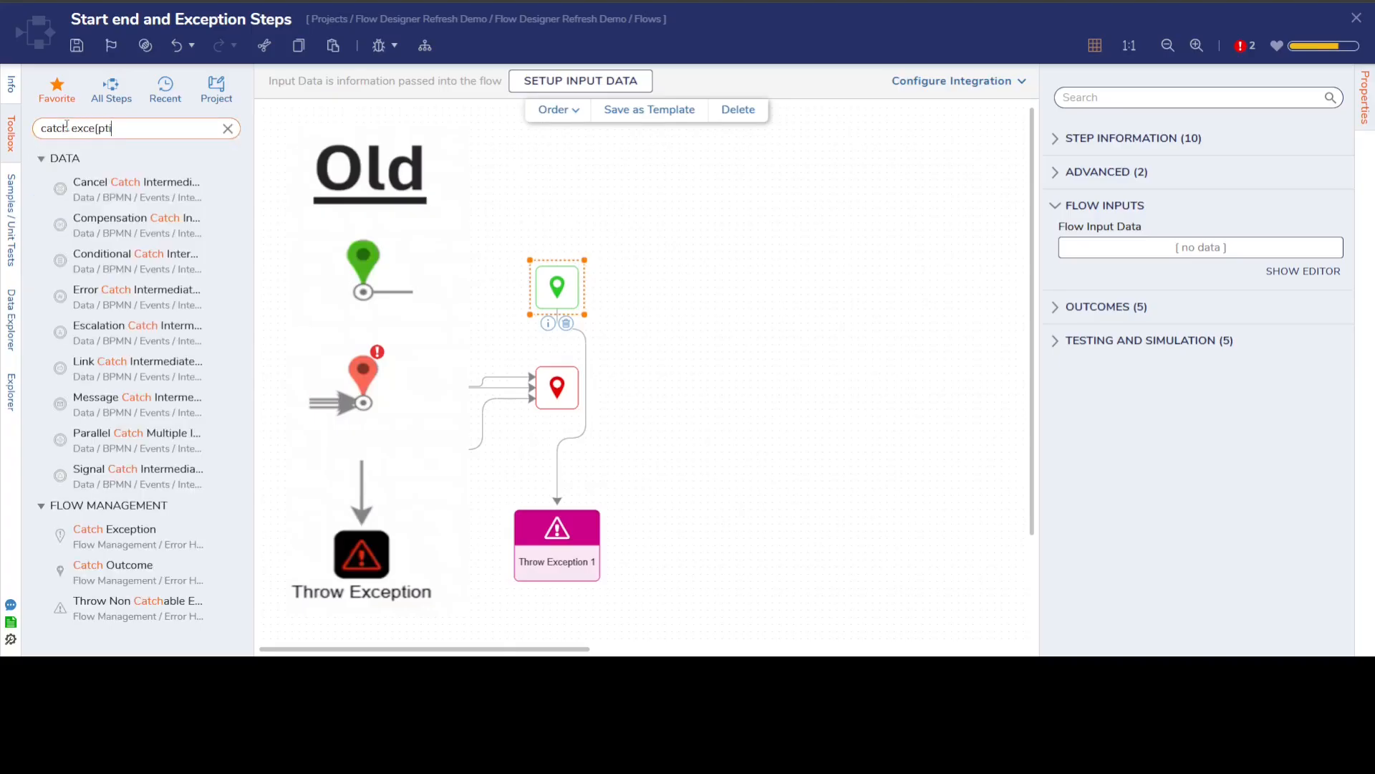
key(BackSpace)
key(BackSpace)
key(BackSpace)
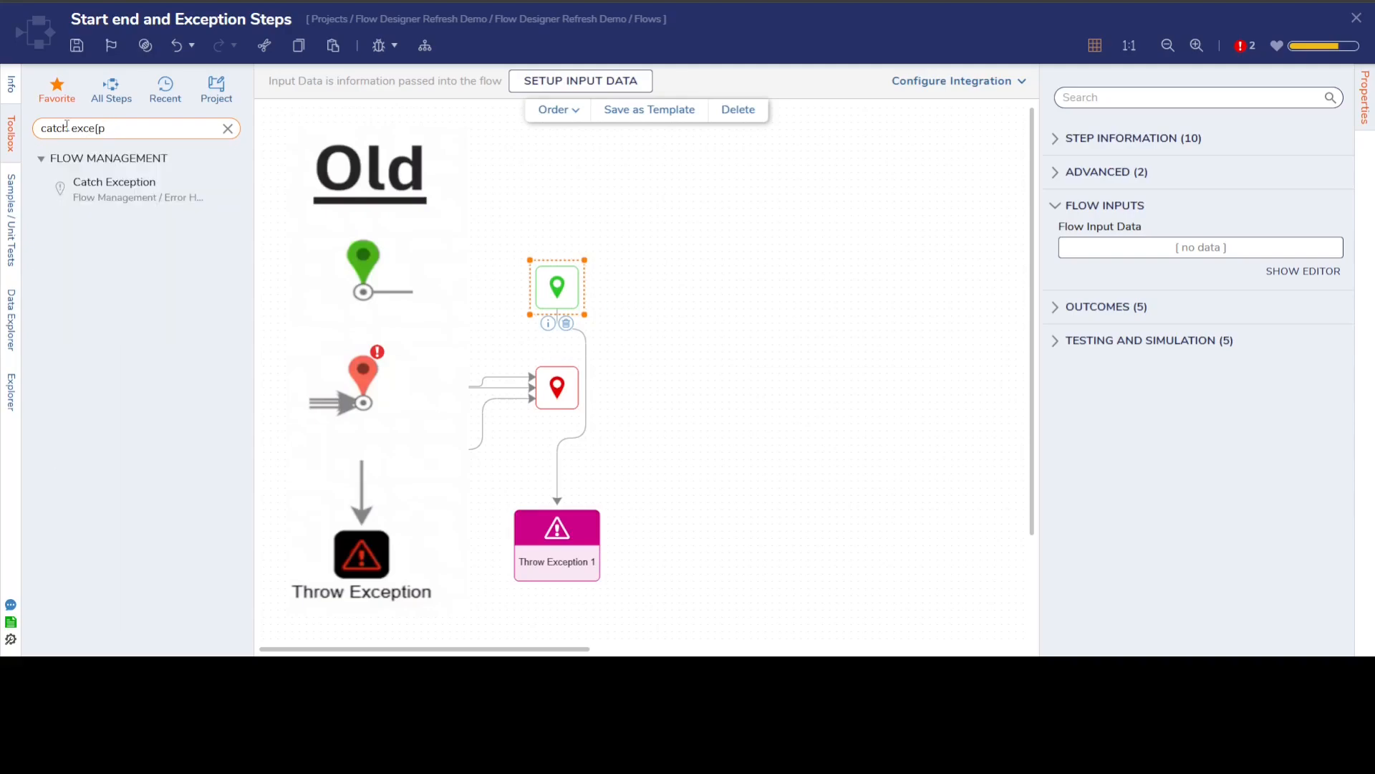
drag(114, 188, 739, 360)
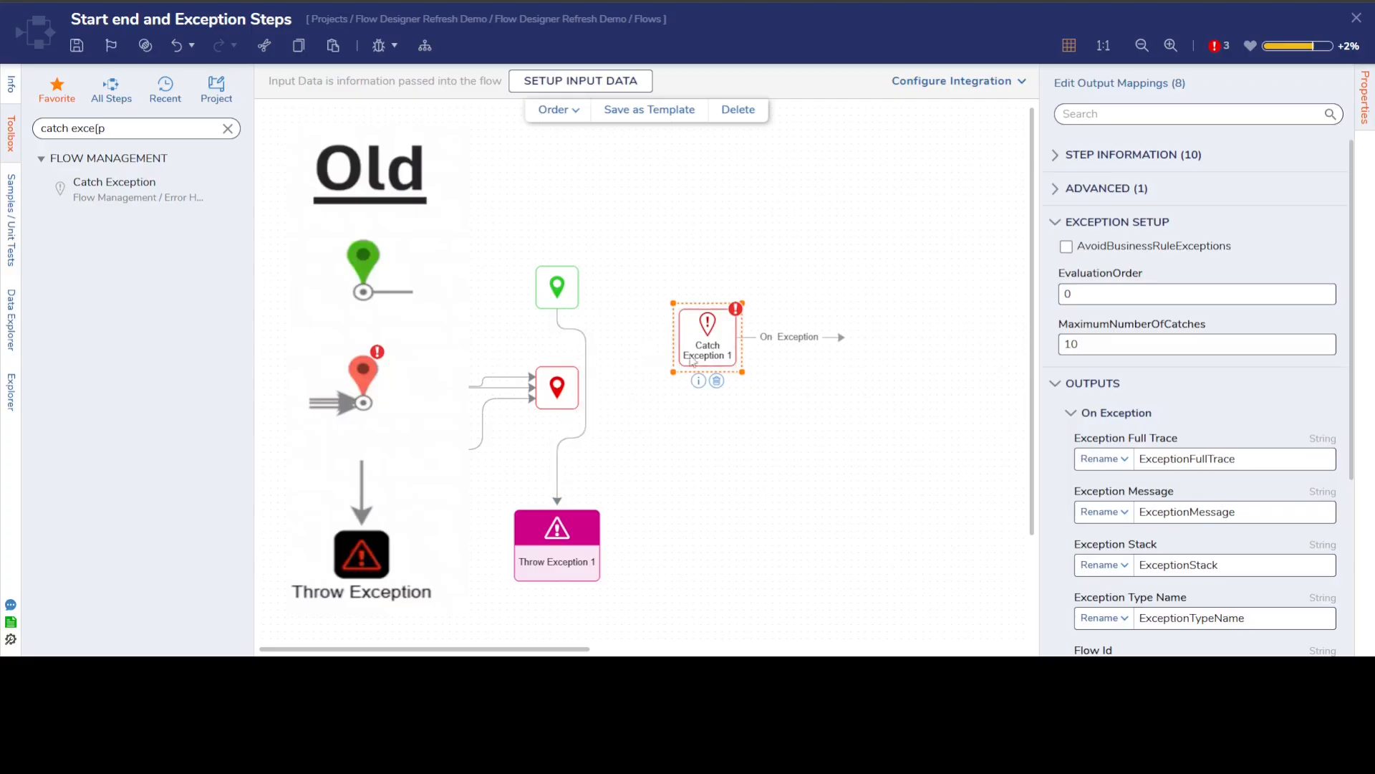
Examine the designer position, width and height of the Catch Exception step.
click(1058, 155)
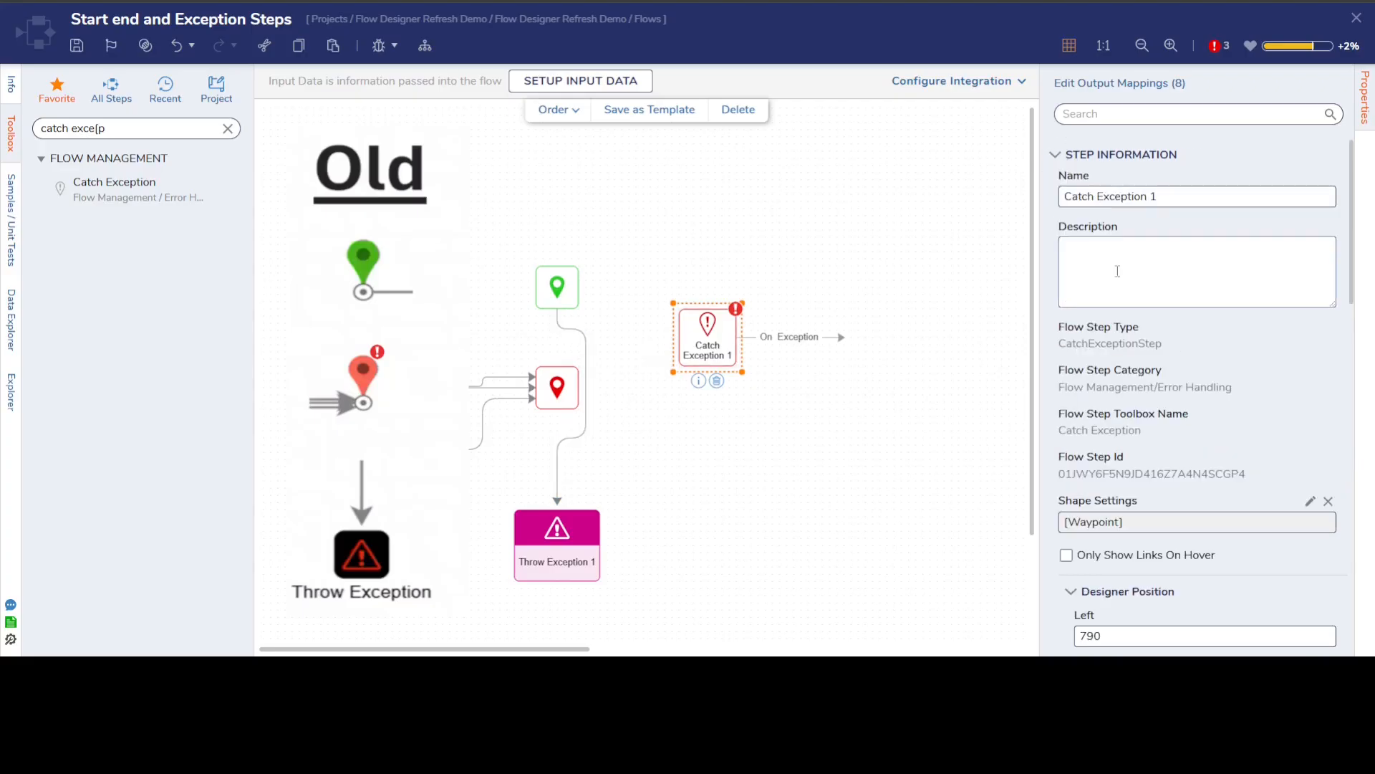
scroll(1200, 425, down, 7)
drag(1096, 235, 1066, 242)
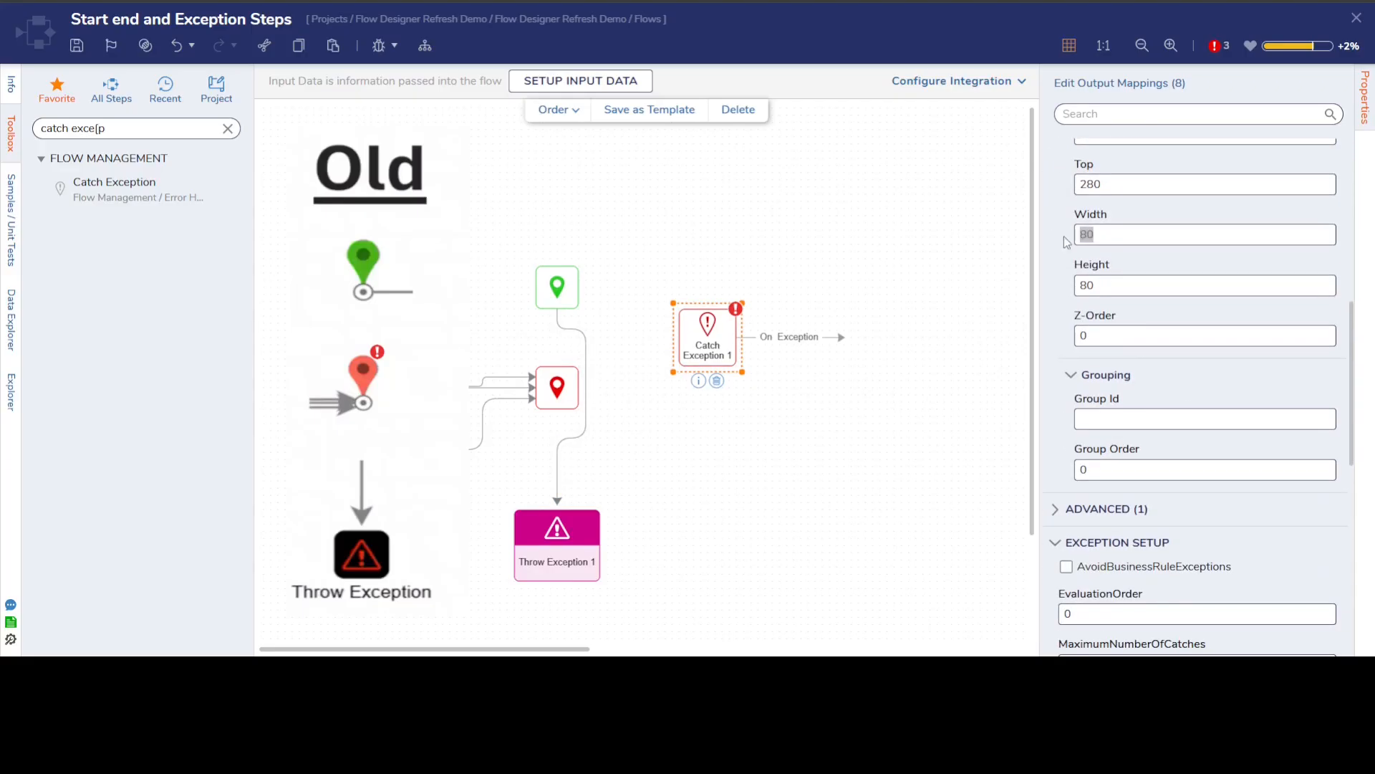
scroll(1164, 326, up, 6)
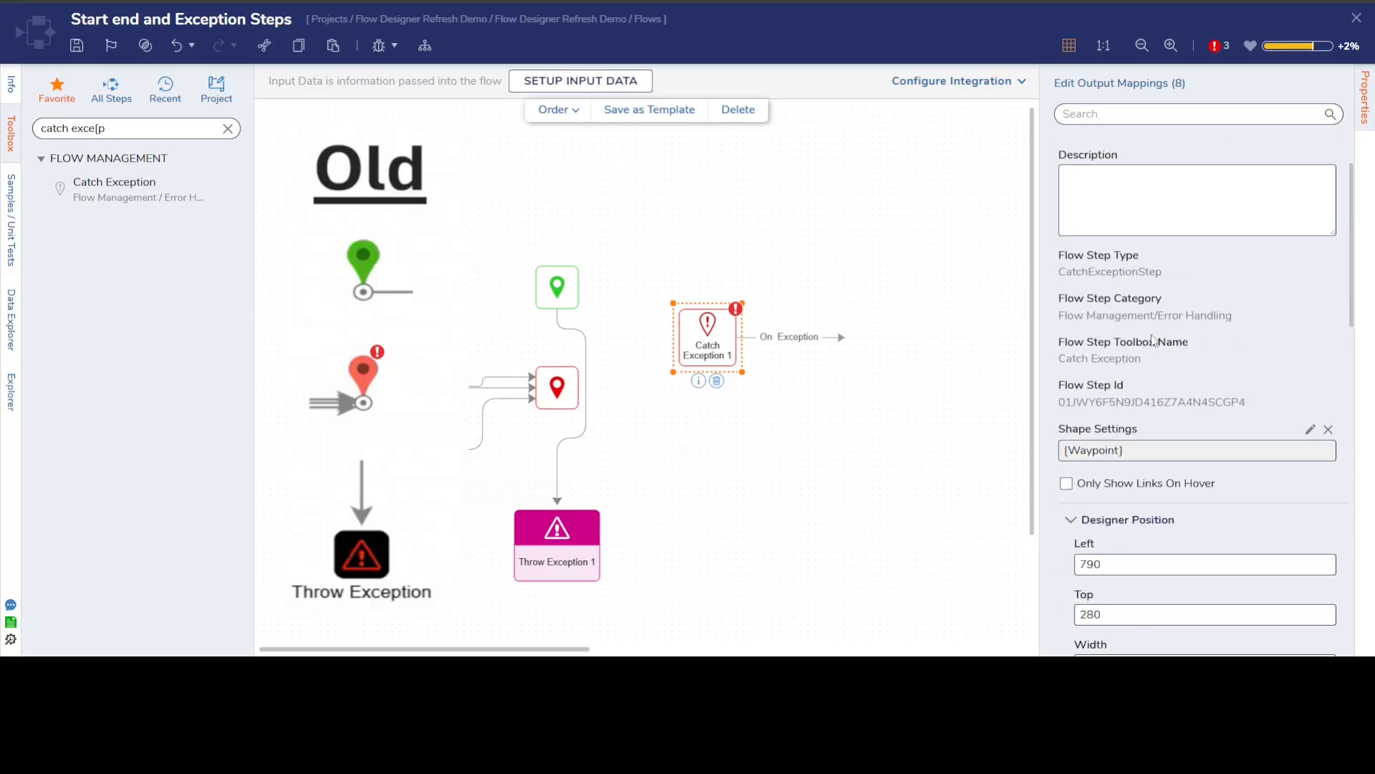
scroll(1154, 340, up, 2)
click(1059, 162)
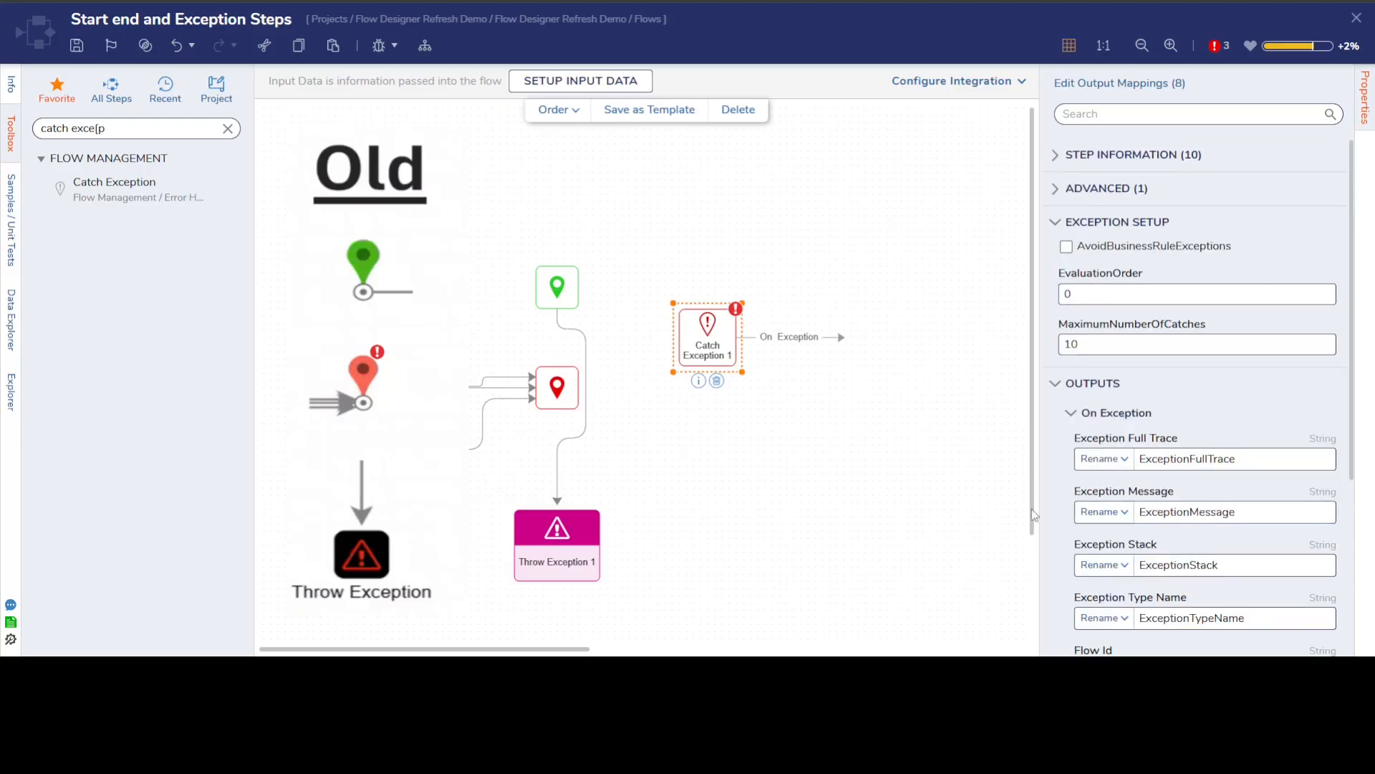
Shift the Catch Exception step slightly down and examine the log entry text at the far end of the canvas.
drag(721, 335, 725, 349)
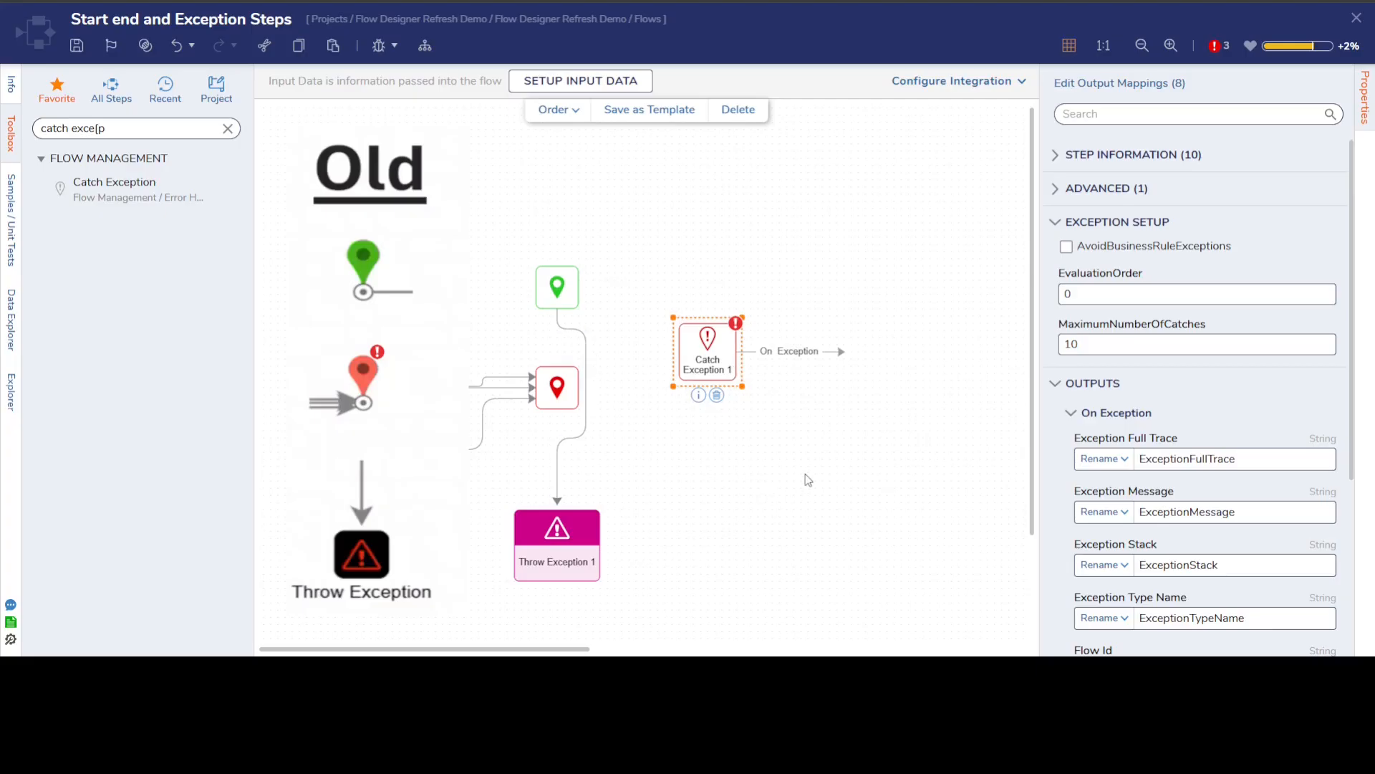
click(807, 498)
drag(697, 650, 1093, 648)
click(779, 435)
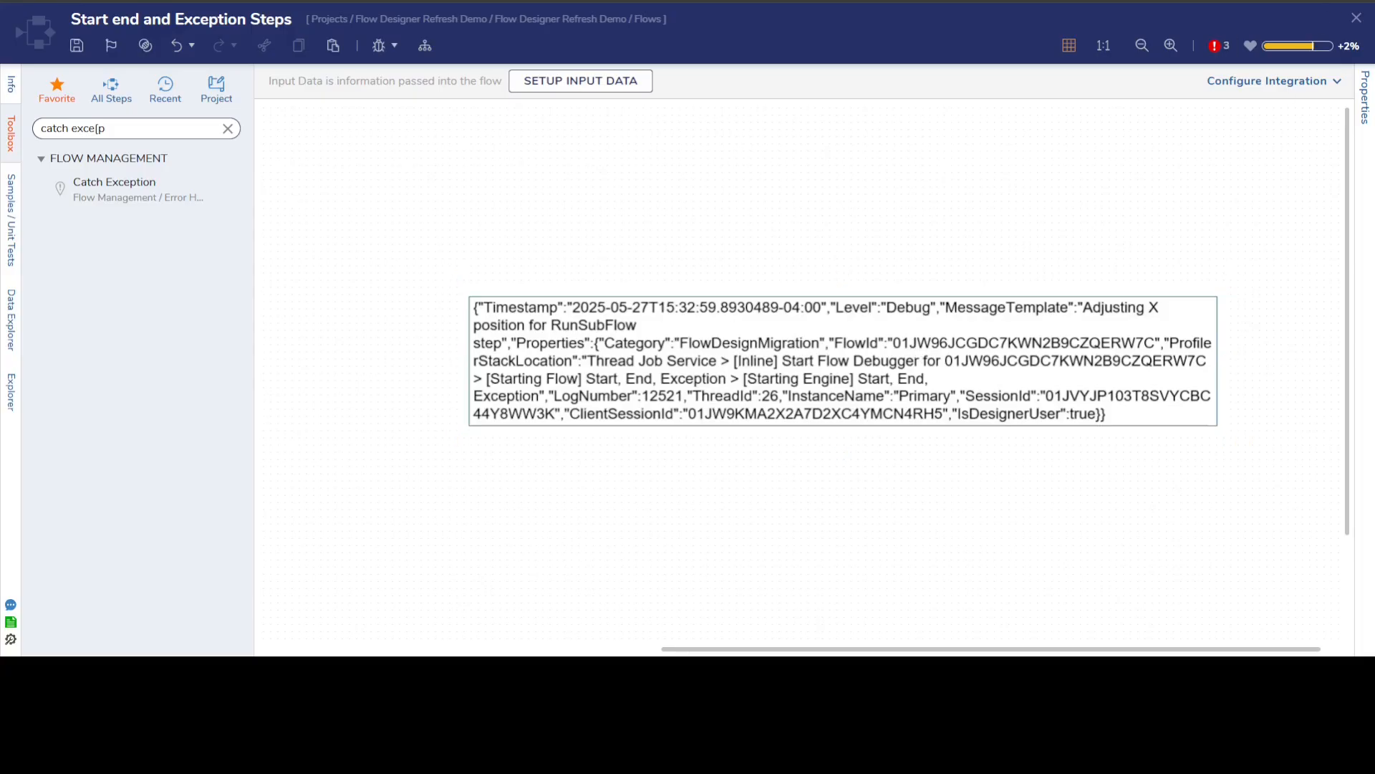
Switch to the FDR Debug Test flow and move its start step down level with ForLoop Step 1.
click(1356, 17)
click(769, 410)
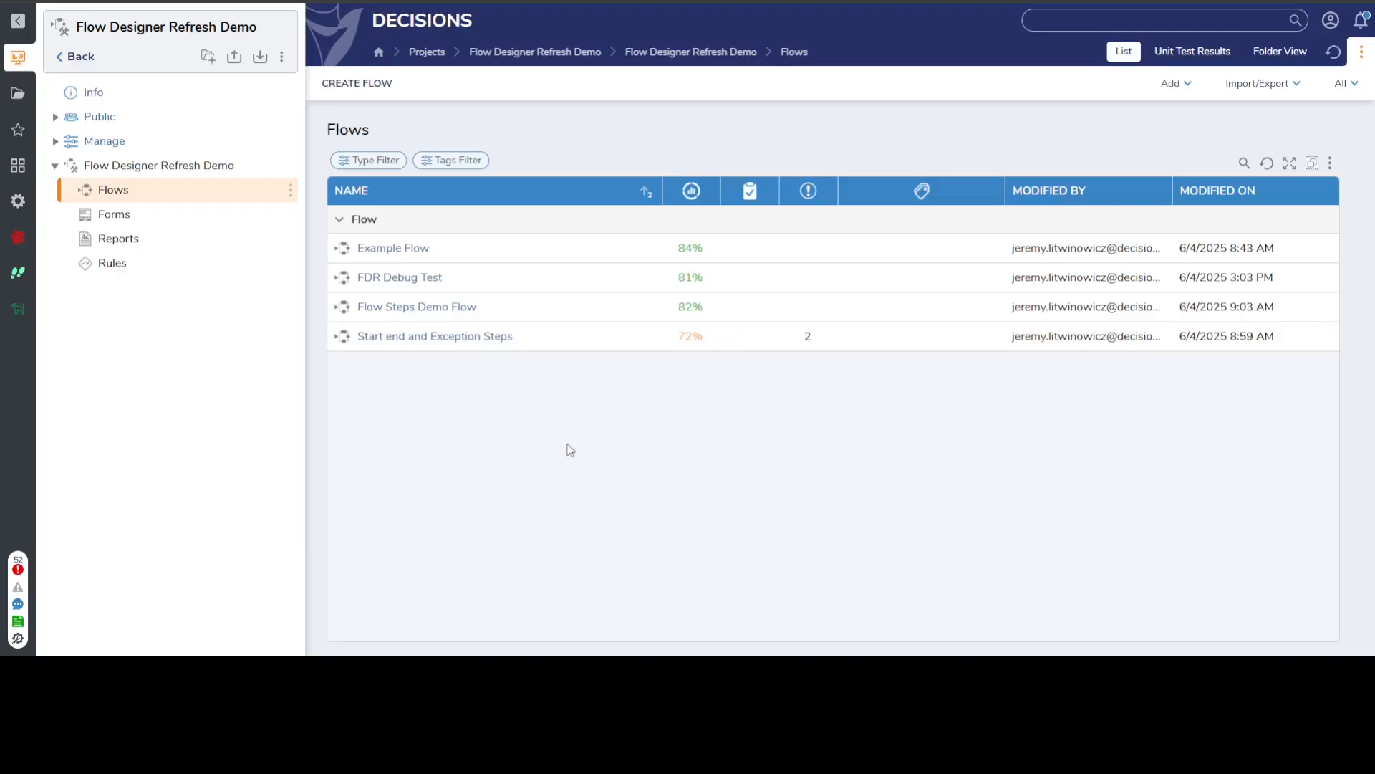
double_click(422, 281)
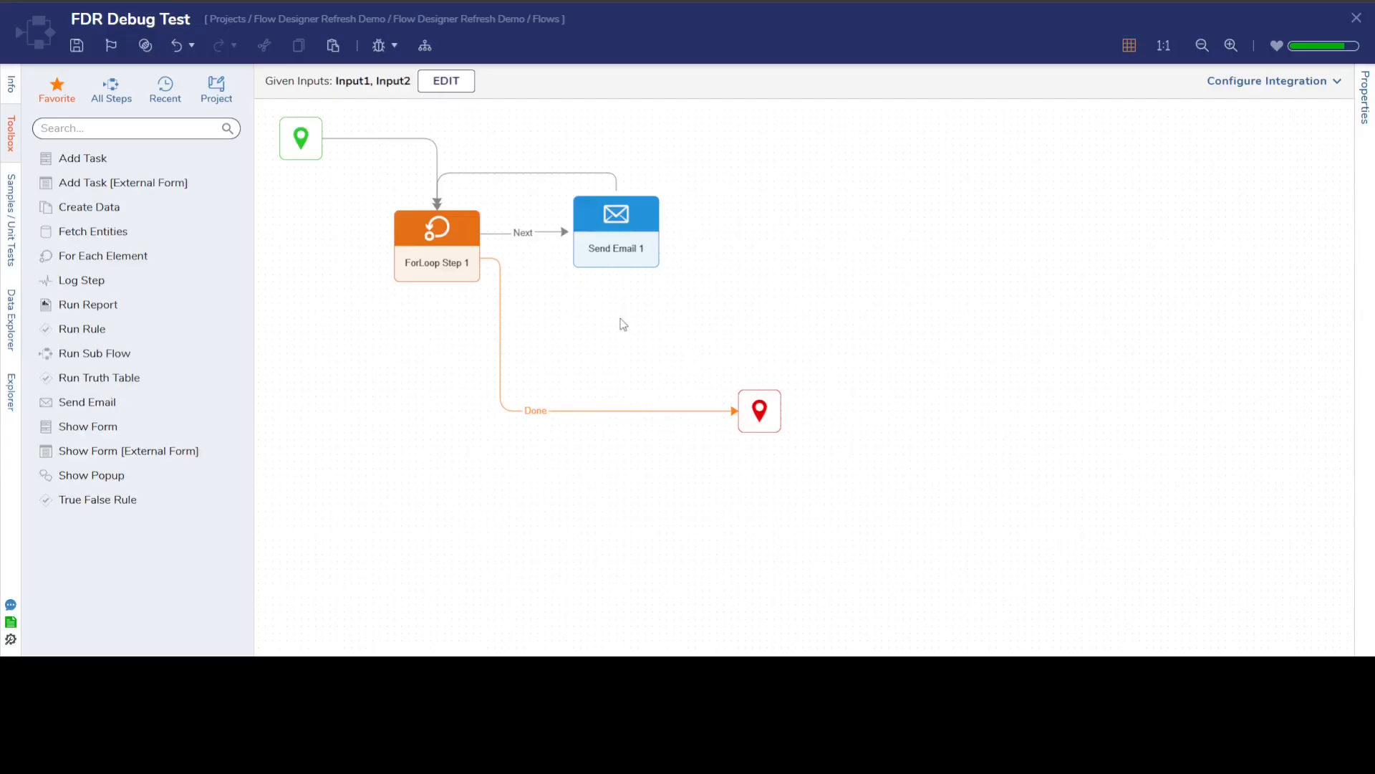
drag(292, 158, 307, 265)
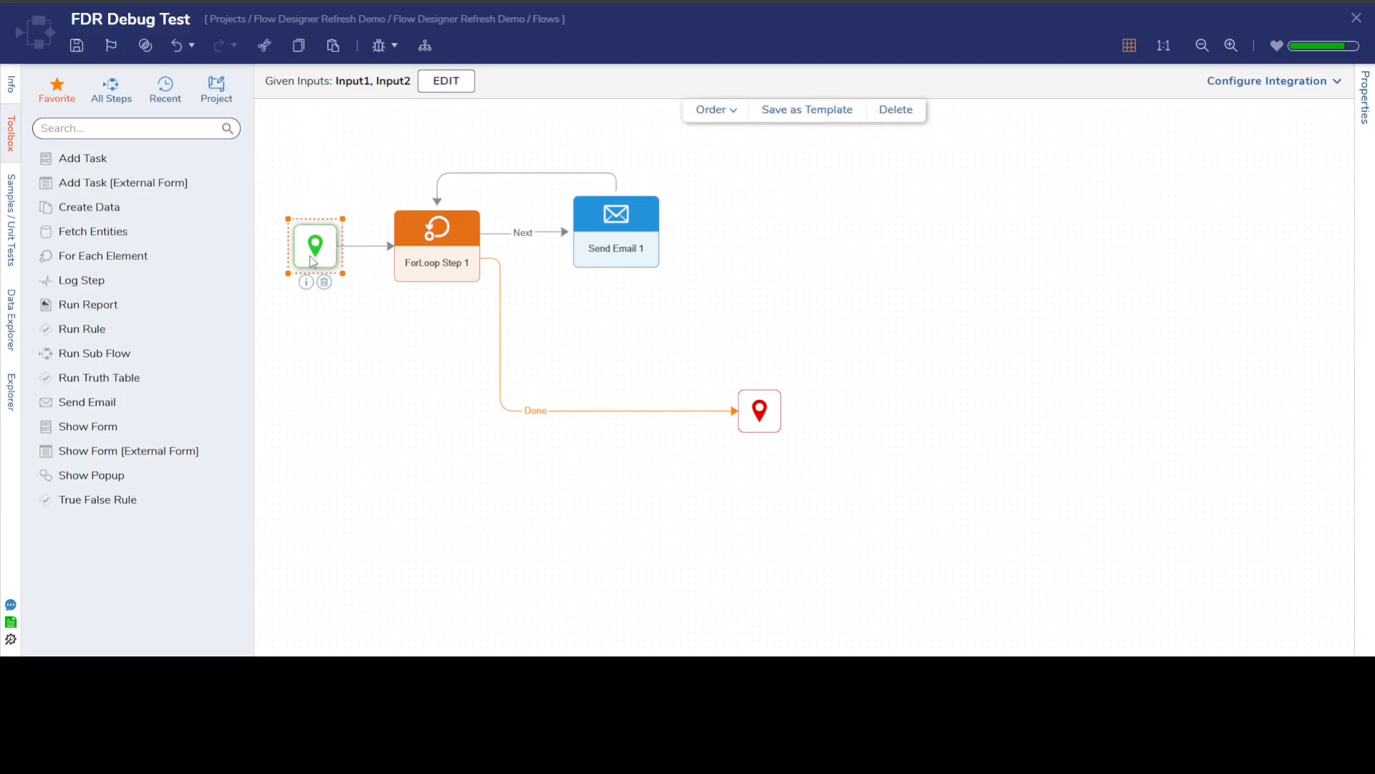
click(745, 331)
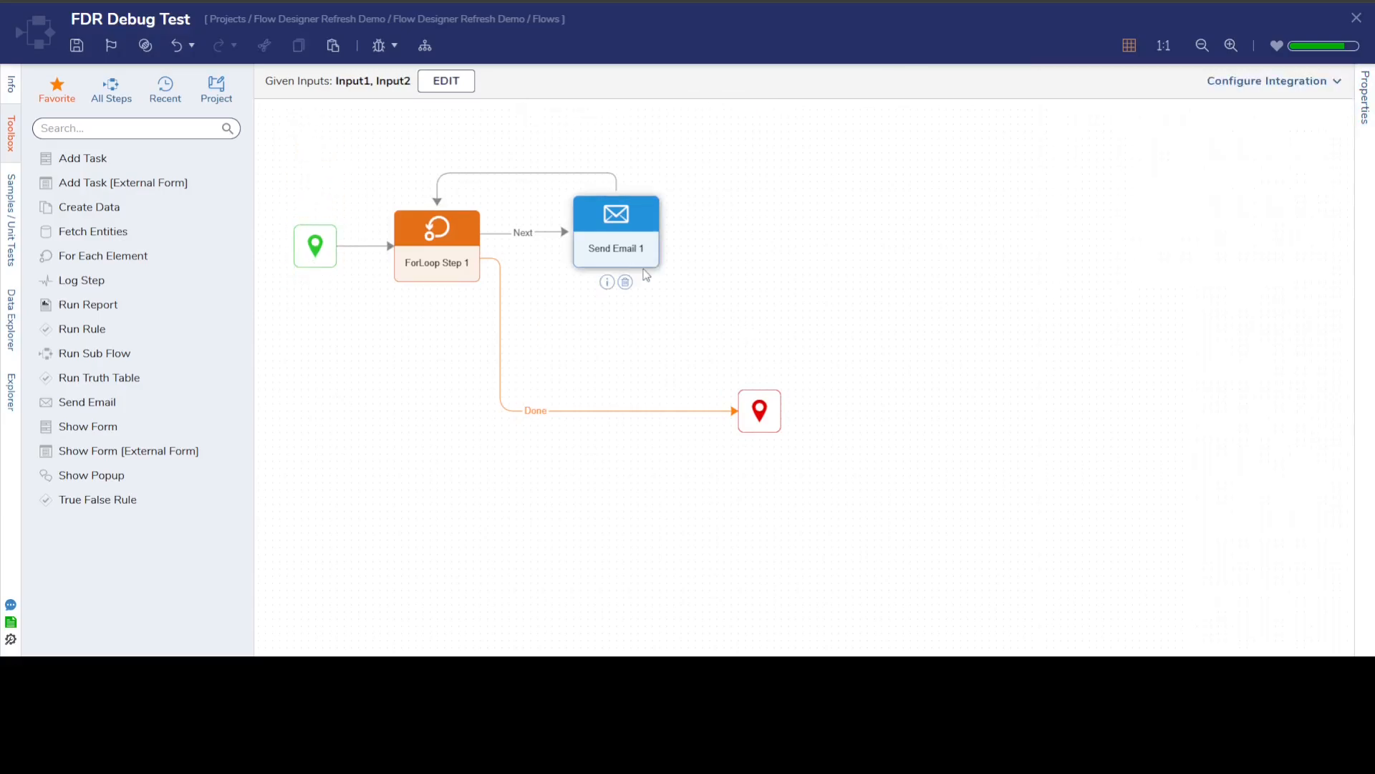
Debug the flow with Input1 set to "cat" and Input2 set to "dog".
click(378, 46)
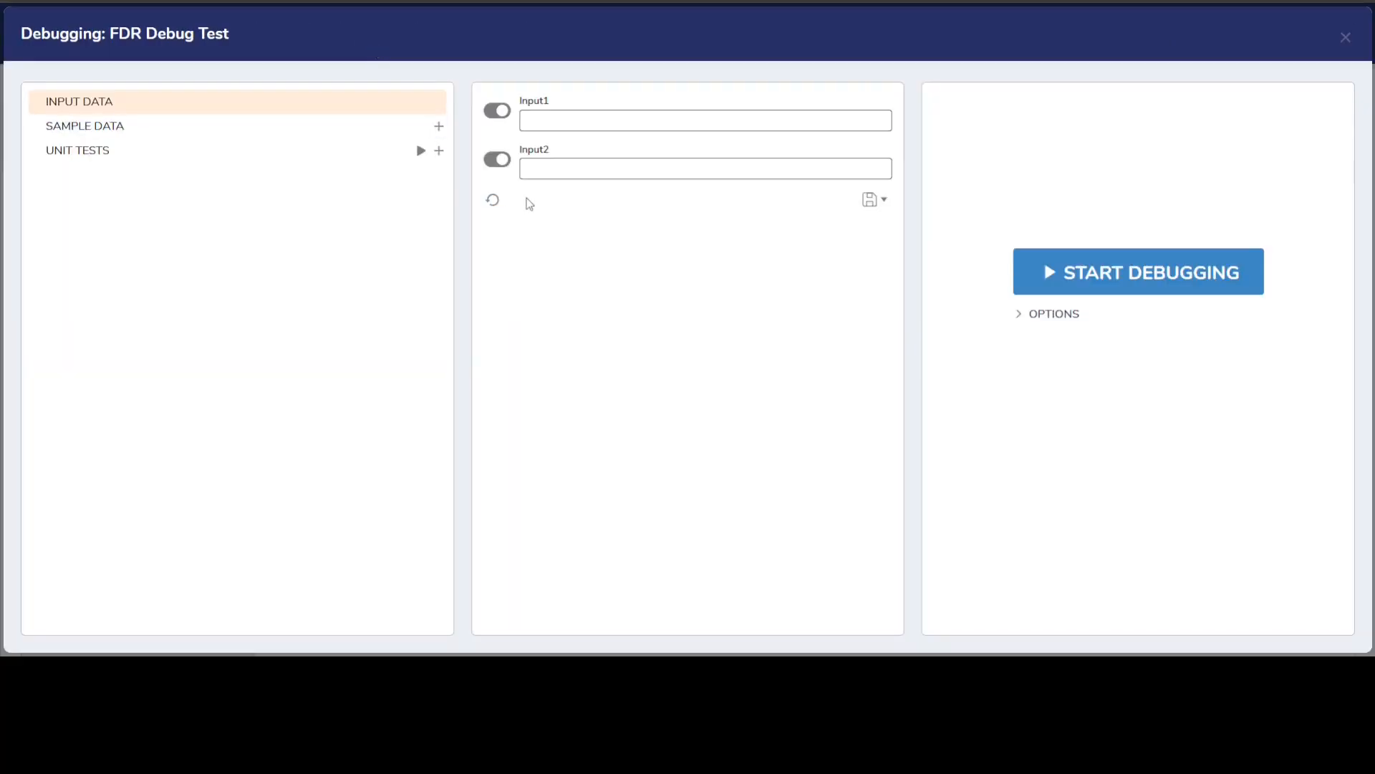
click(565, 114)
text(cat)
click(555, 170)
text(dog)
click(1035, 265)
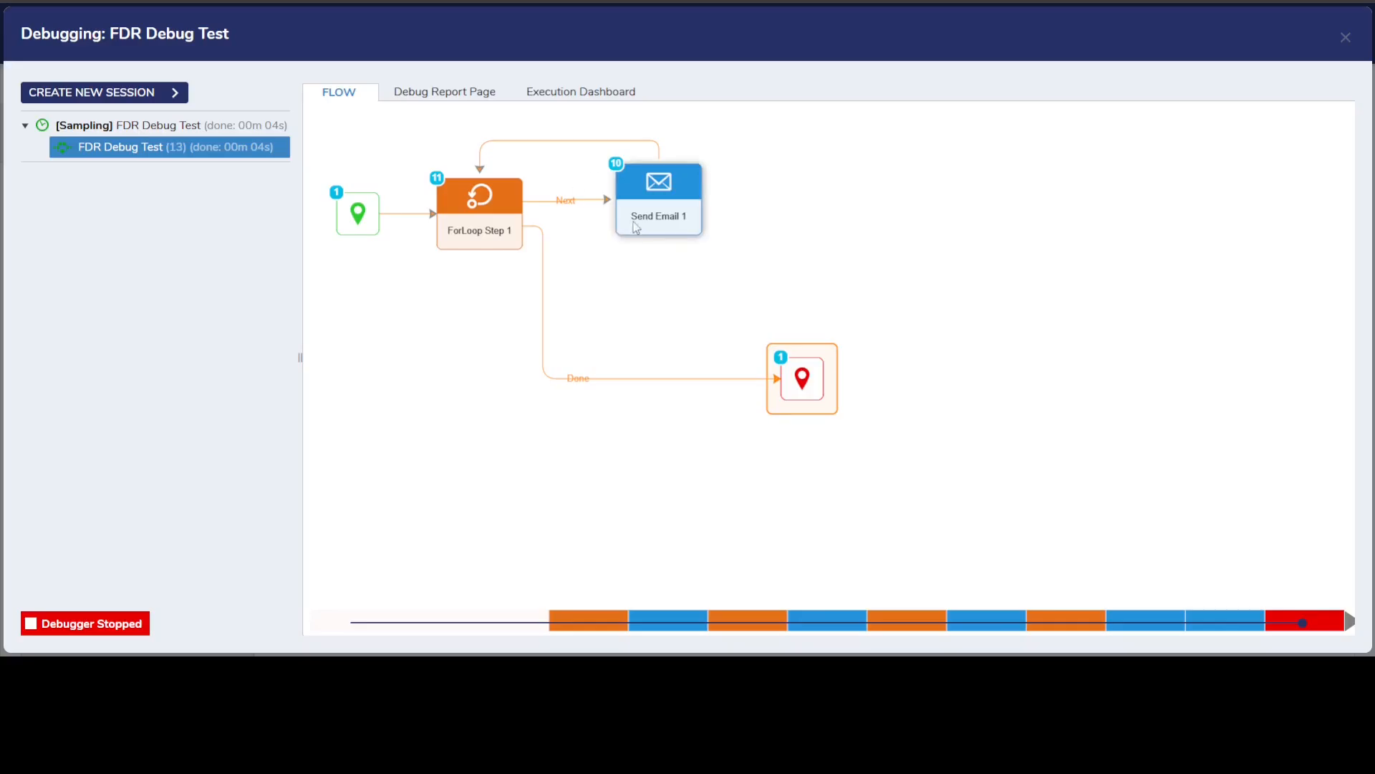
Inspect the input and output data of Execution 10 of Send Email 1, focusing on the email body values.
click(660, 213)
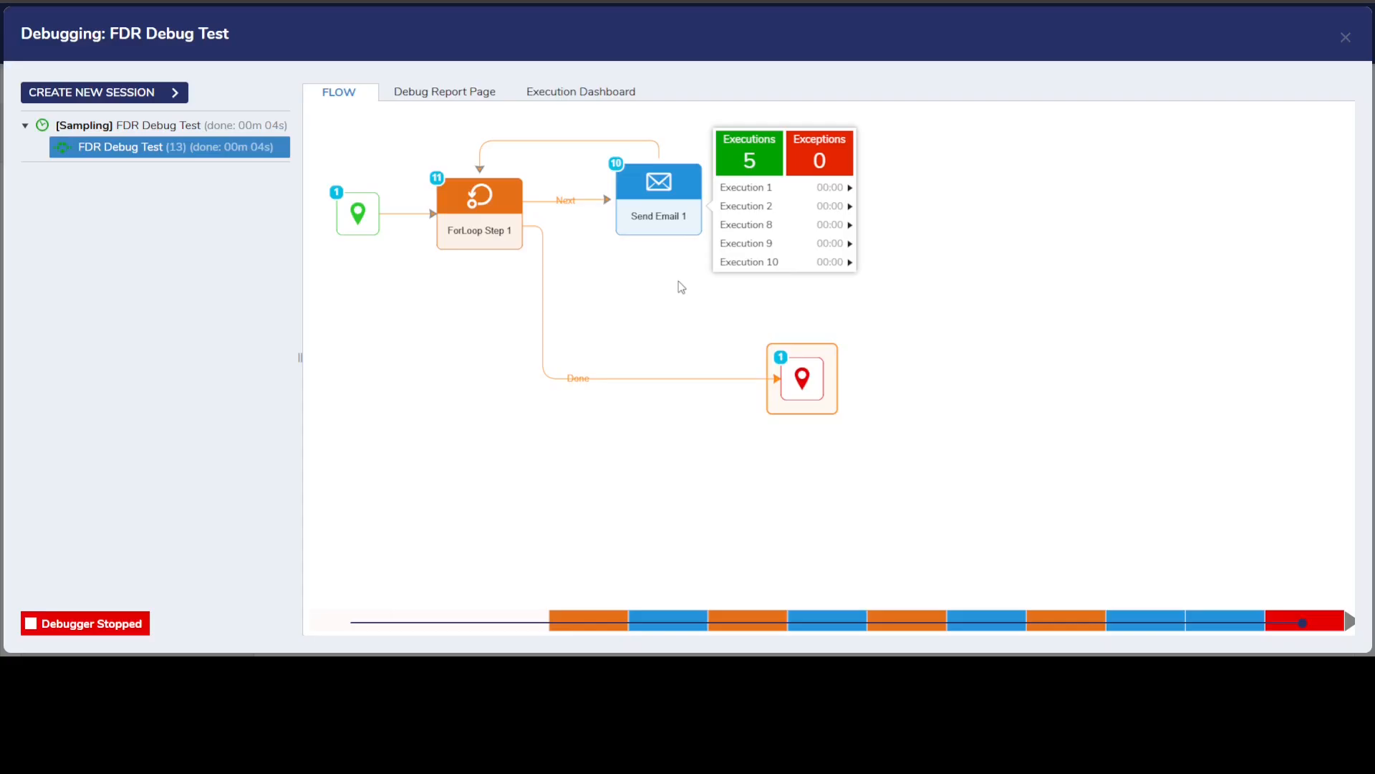
click(763, 264)
click(878, 282)
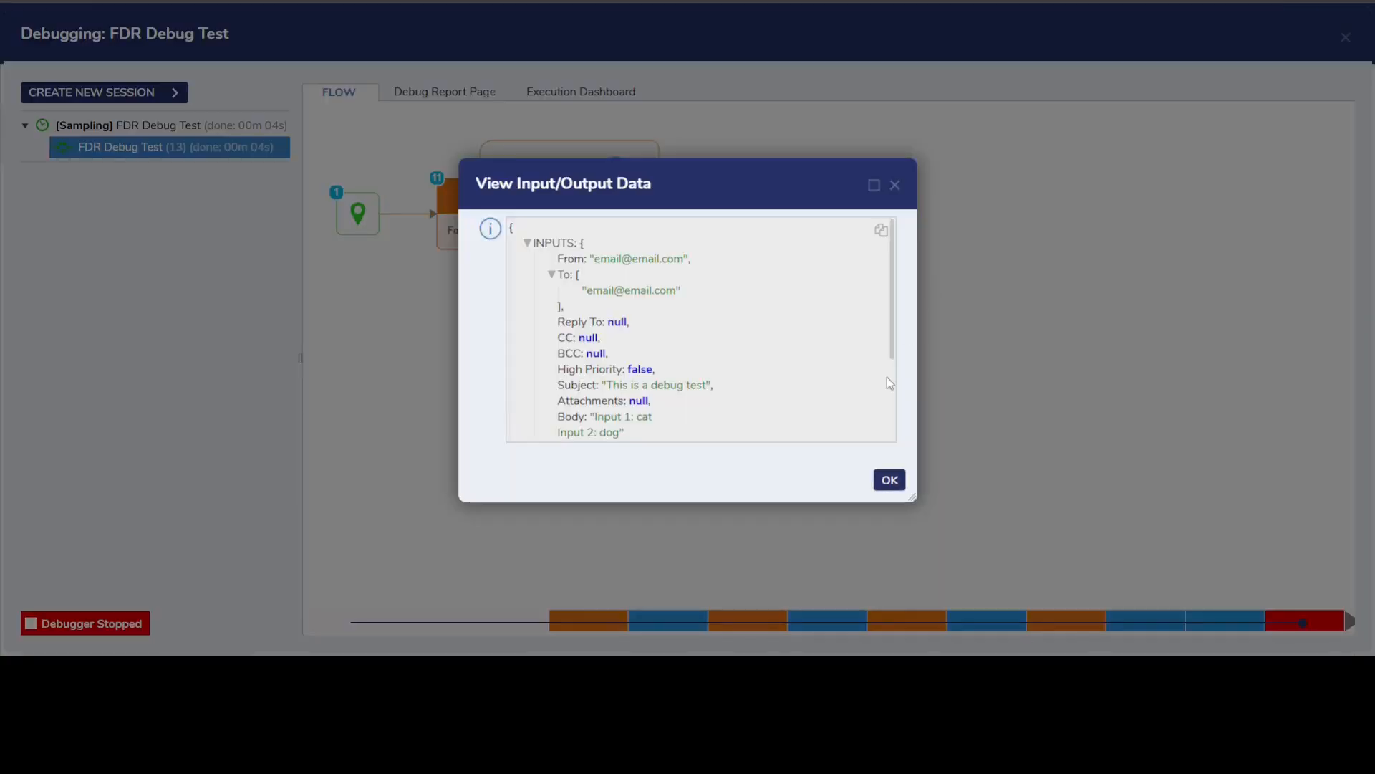
scroll(602, 343, down, 1)
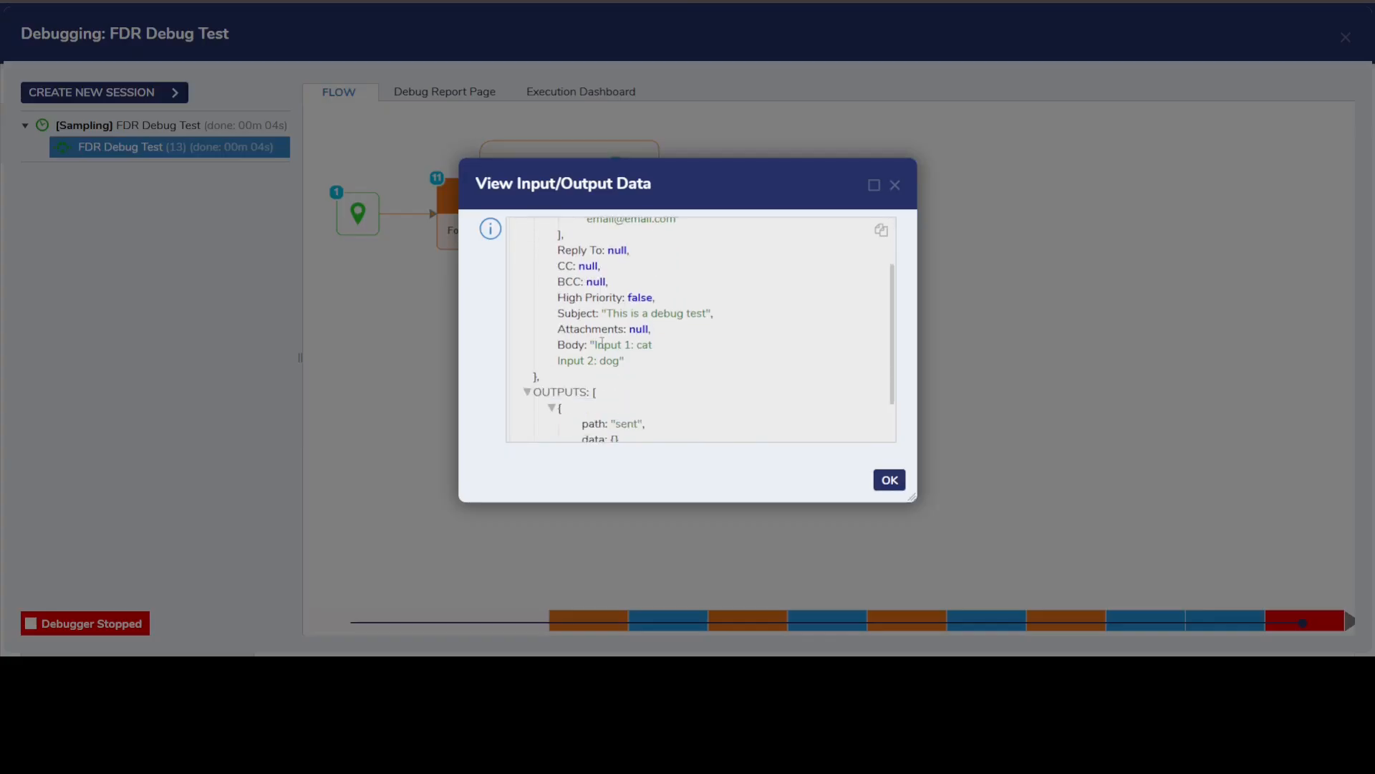
drag(602, 342, 658, 345)
drag(560, 362, 622, 365)
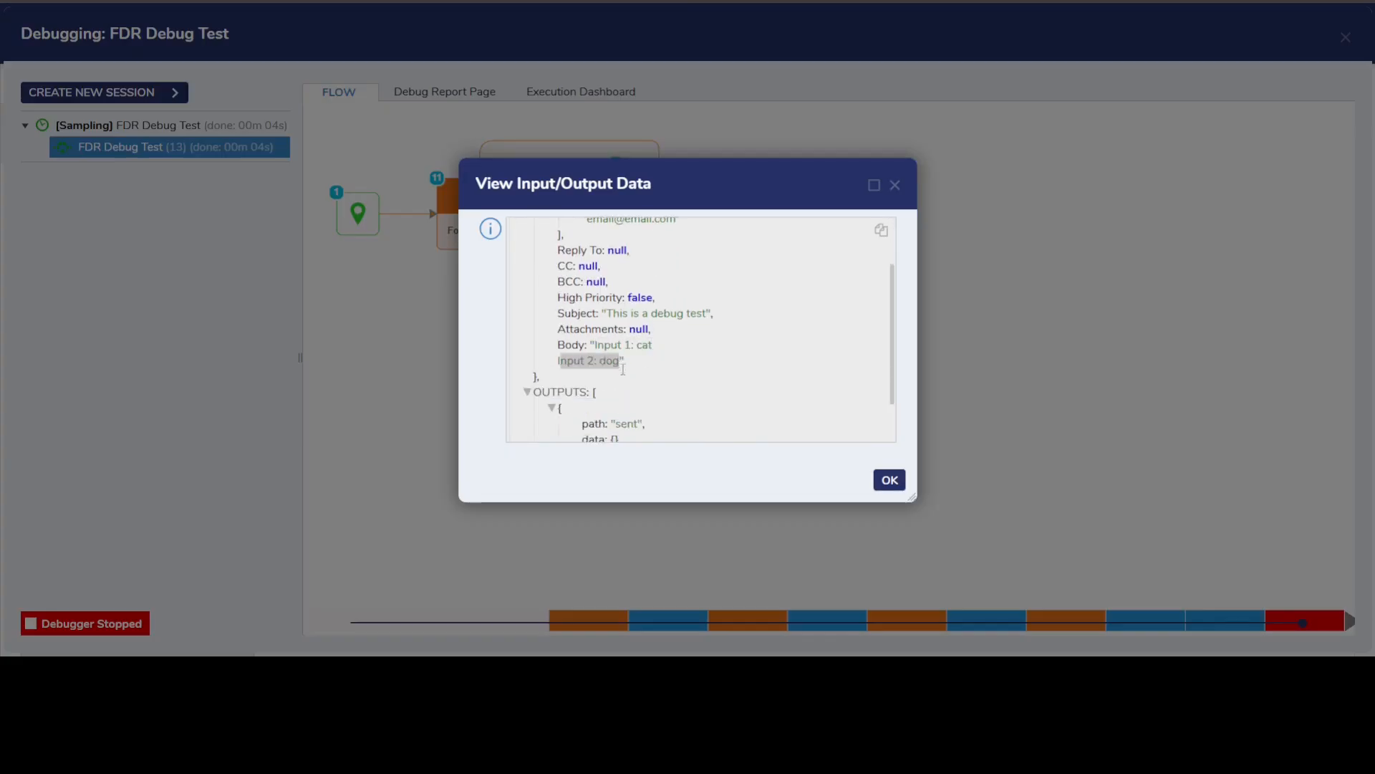
click(669, 331)
drag(681, 179, 1005, 172)
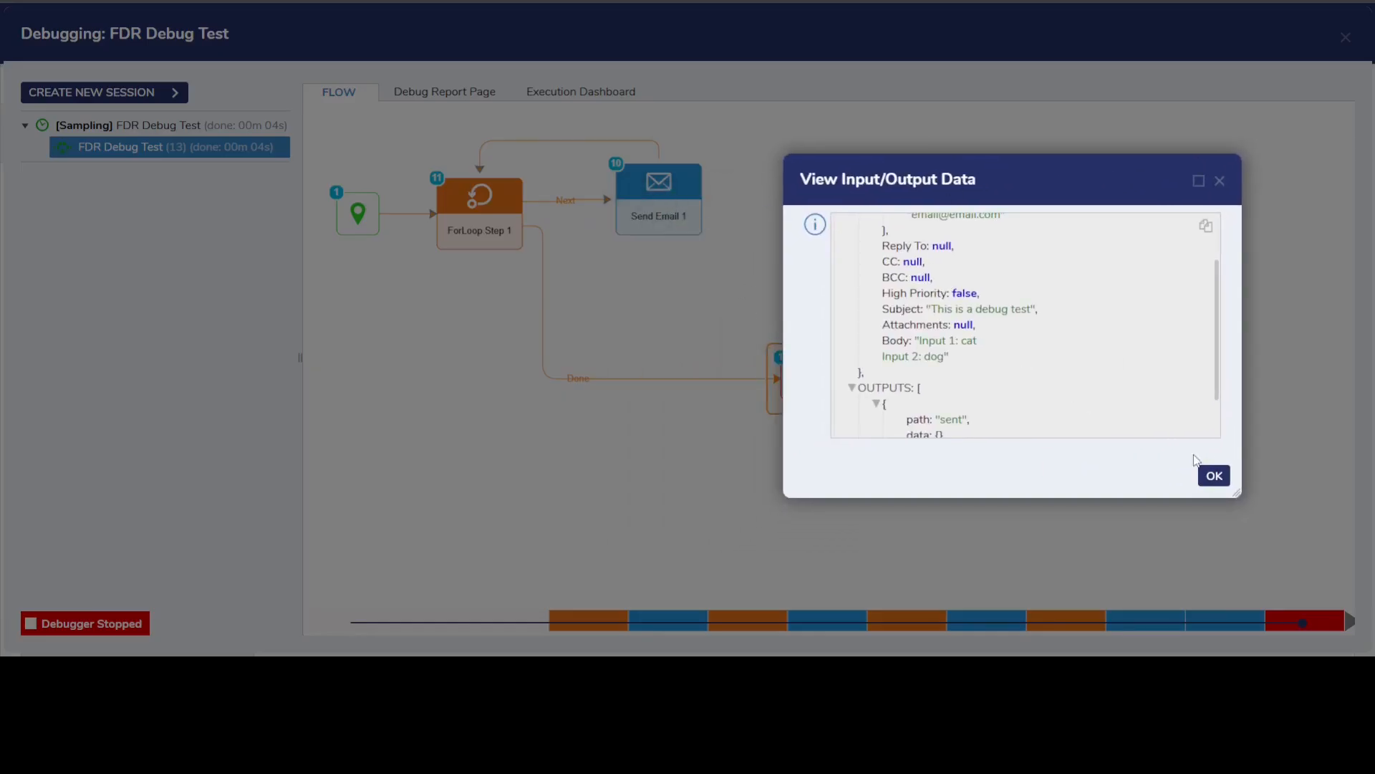
click(1216, 476)
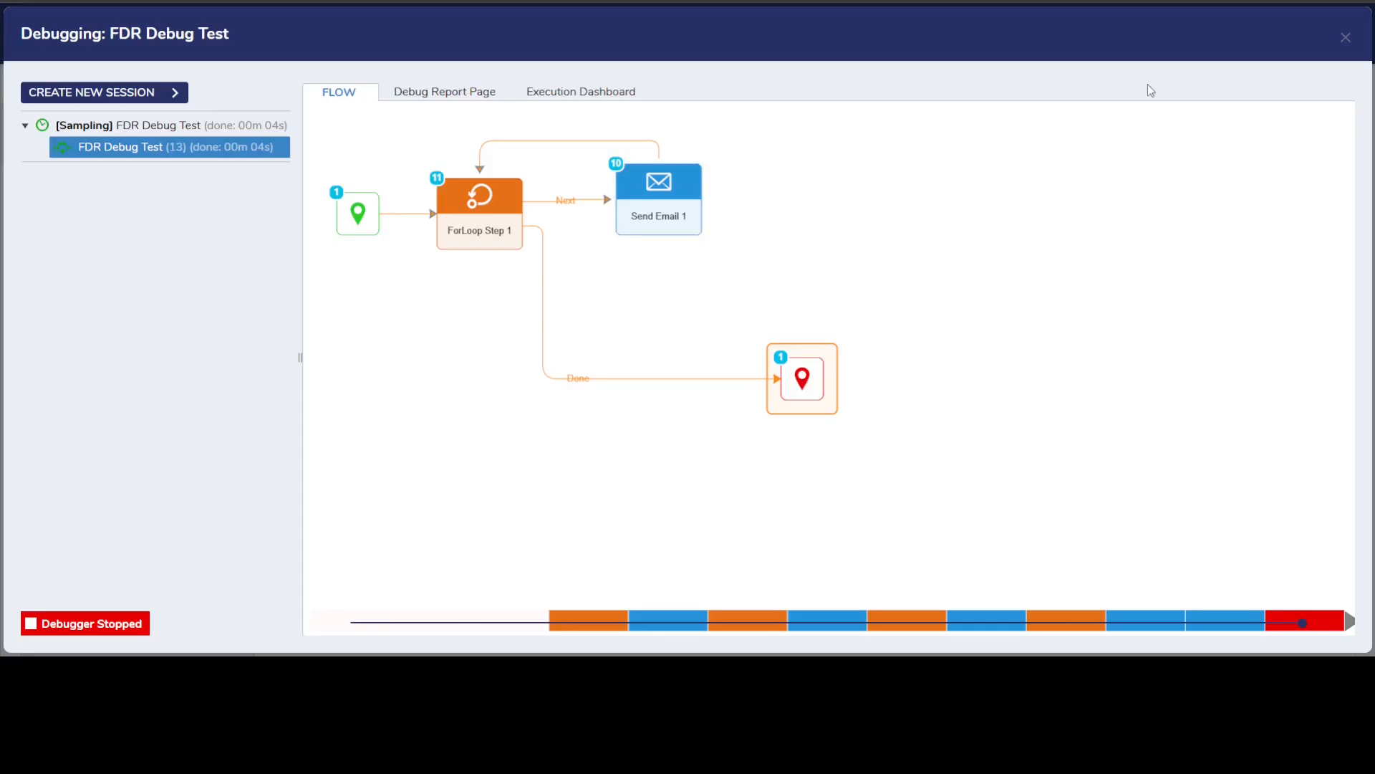
Create a new debug session and turn off Input2, leaving Input1 enabled.
click(150, 96)
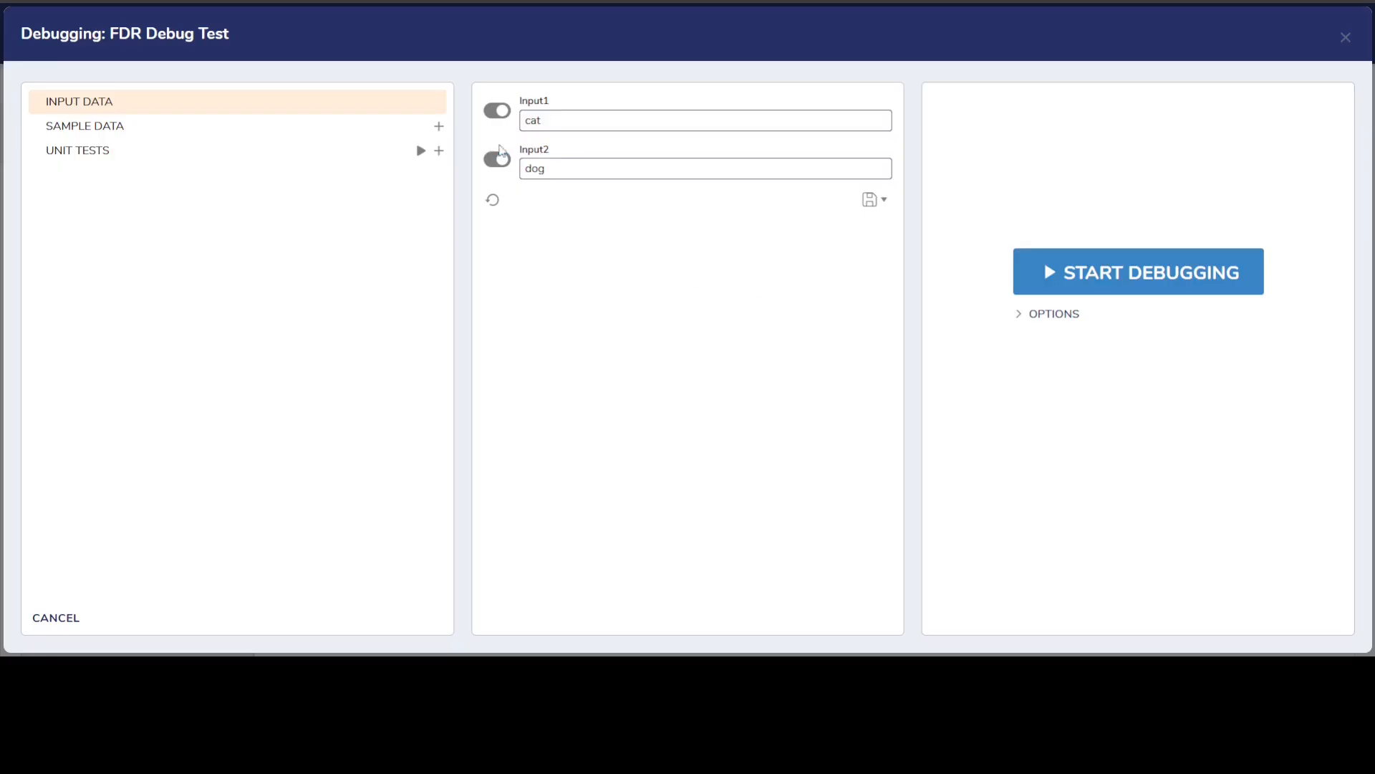
click(498, 159)
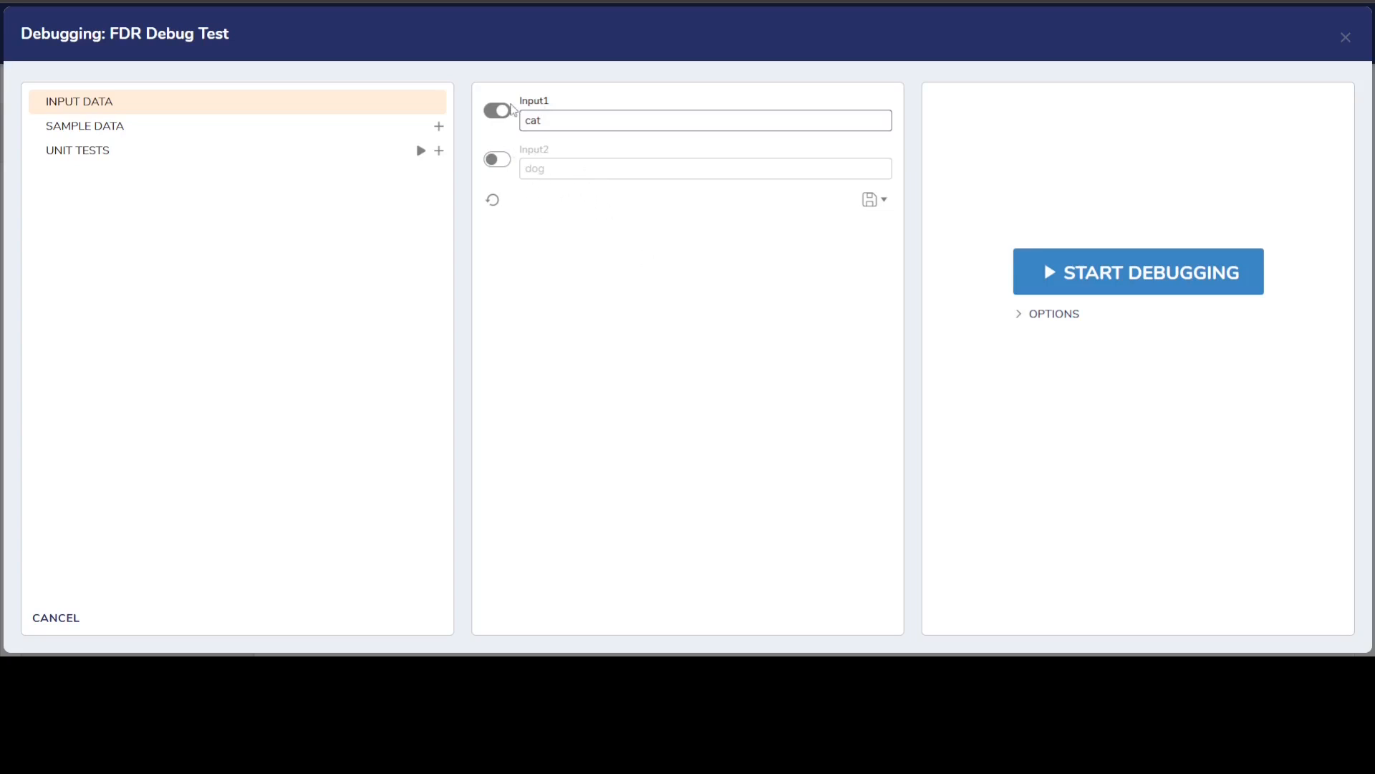
click(504, 163)
Expand the debugging options and try to set the number of samples for sampling mode to 2.
click(1020, 317)
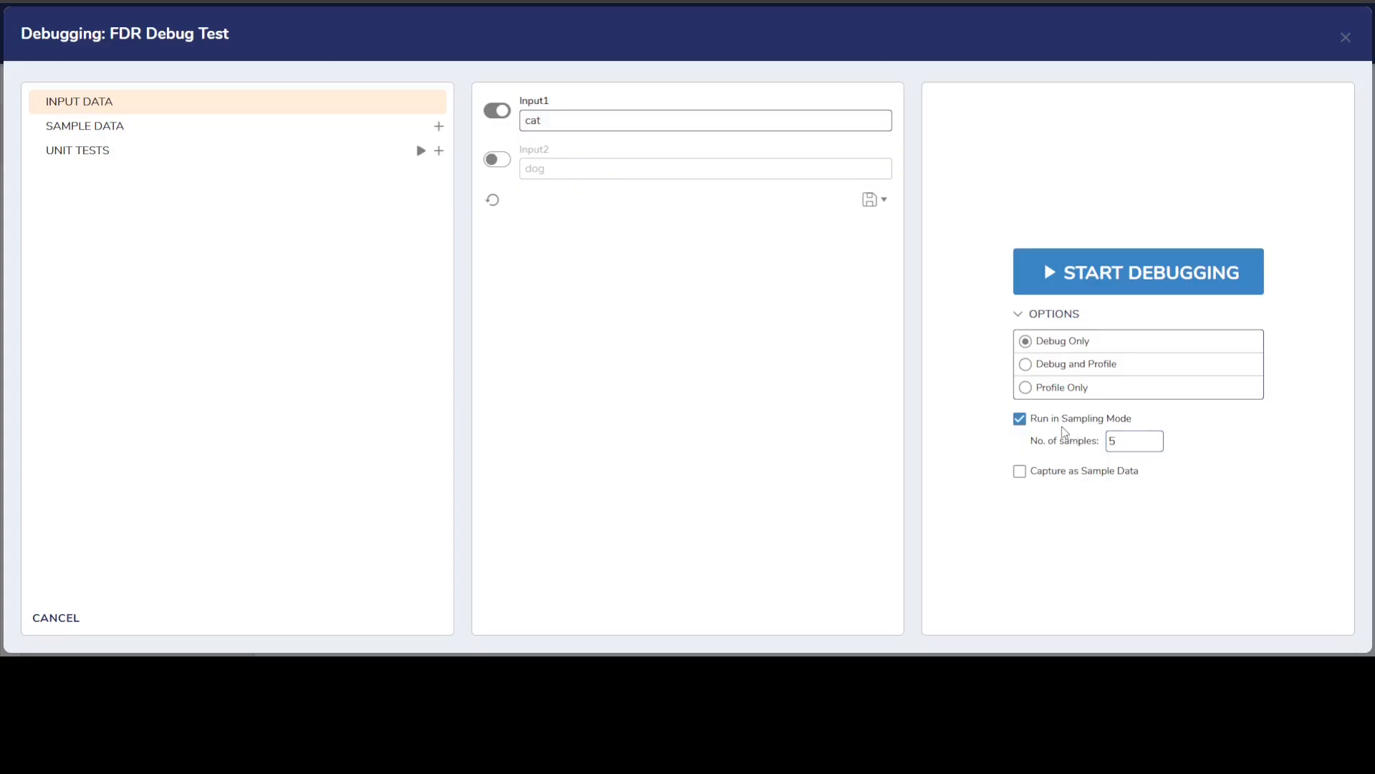
click(1128, 441)
key(BackSpace)
text(2)
mouse_move(1149, 442)
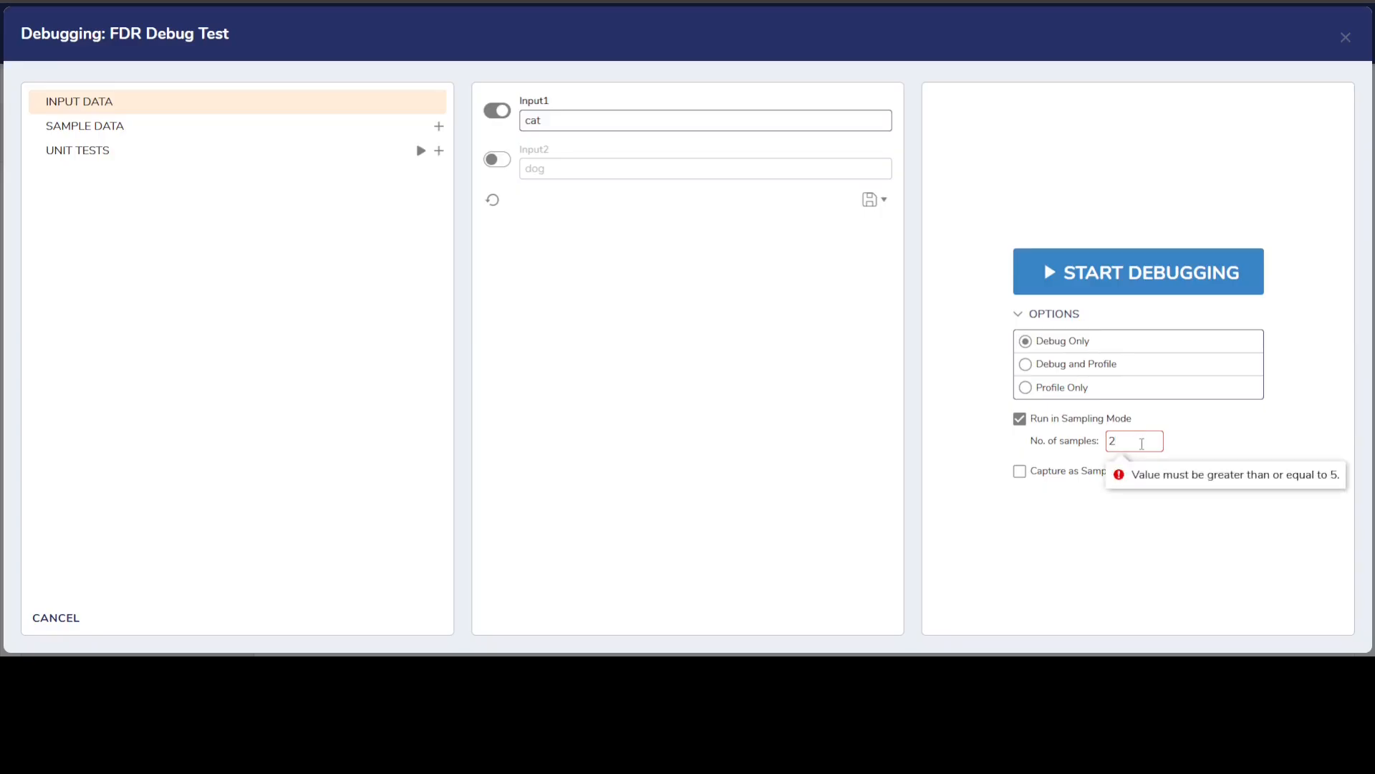
Set the number of samples to 10 and start debugging the flow in sampling mode.
drag(1139, 443, 1094, 449)
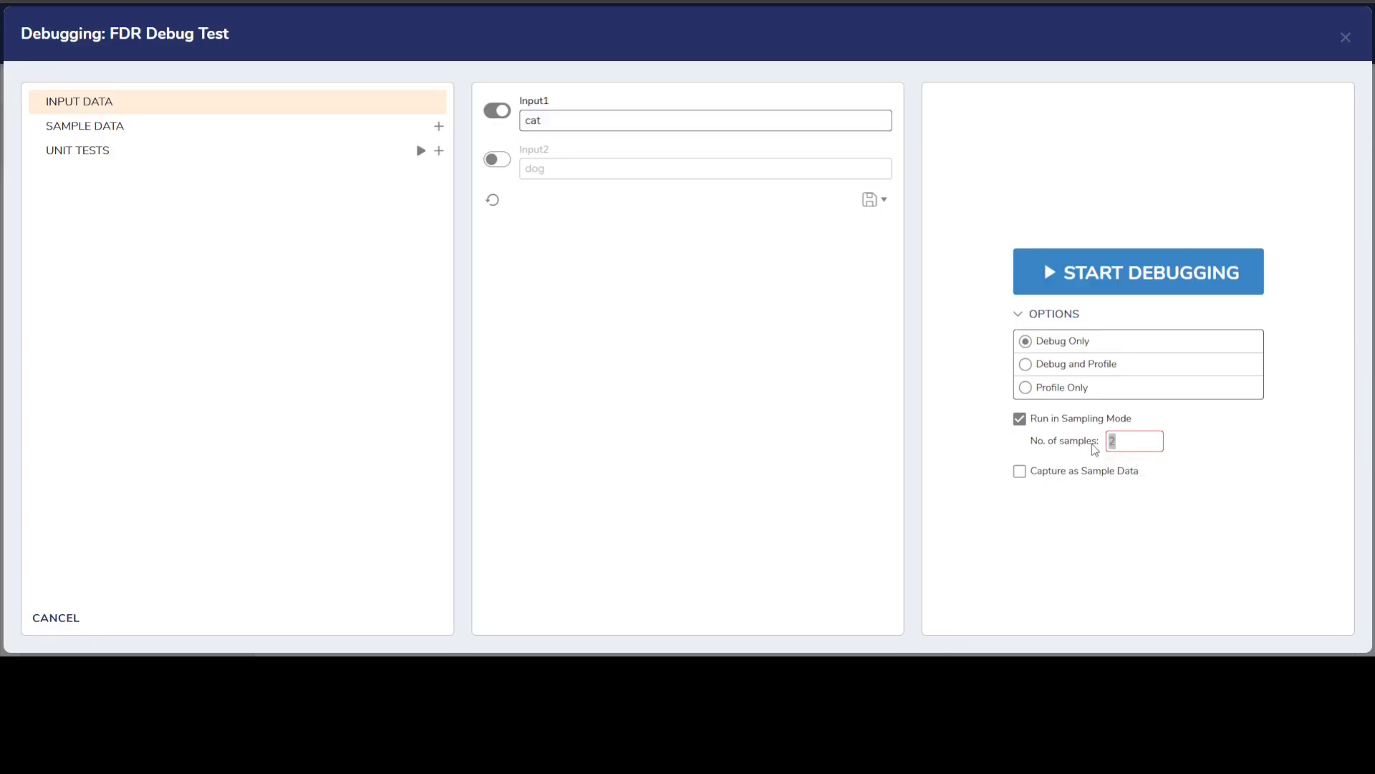
text(10)
click(1052, 292)
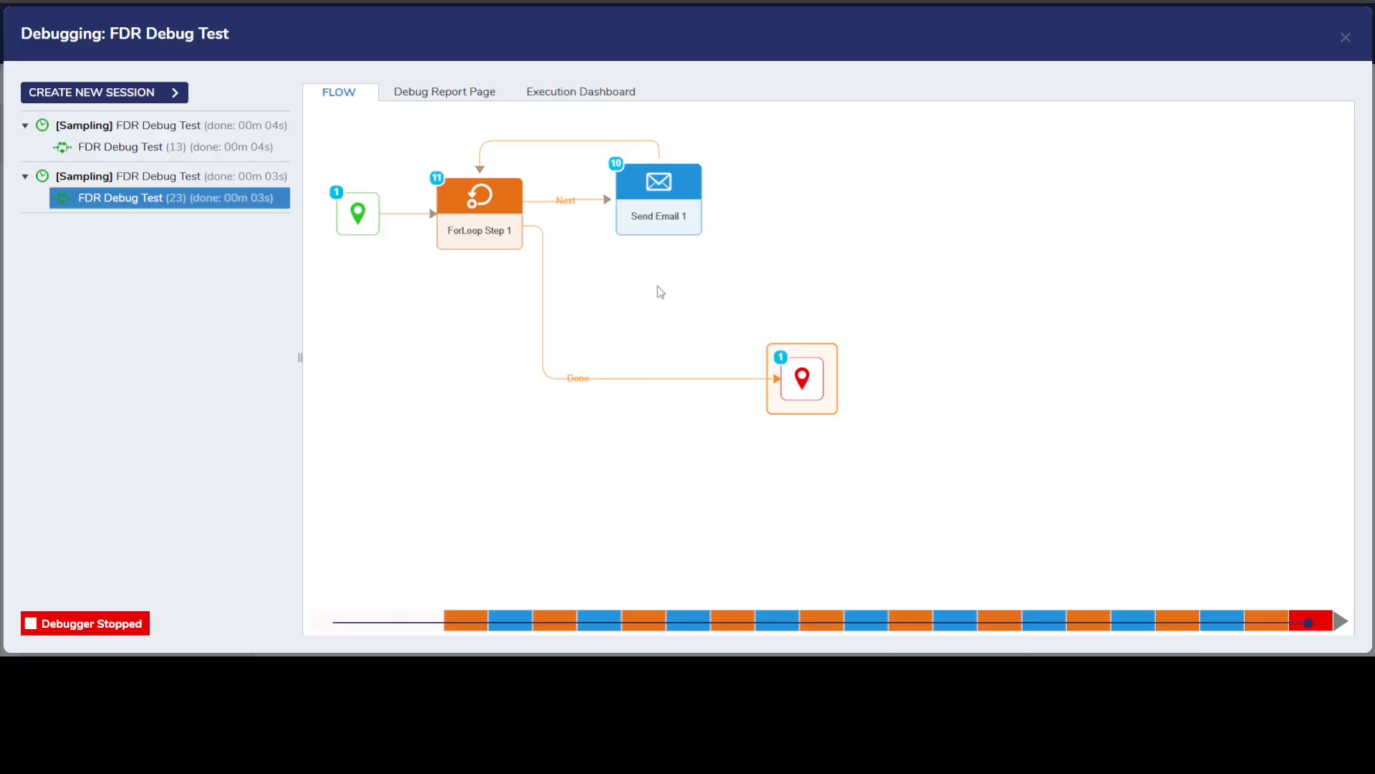
Inspect the input and output data of Execution 9 of Send Email 1, checking both inputs in the email body.
click(665, 229)
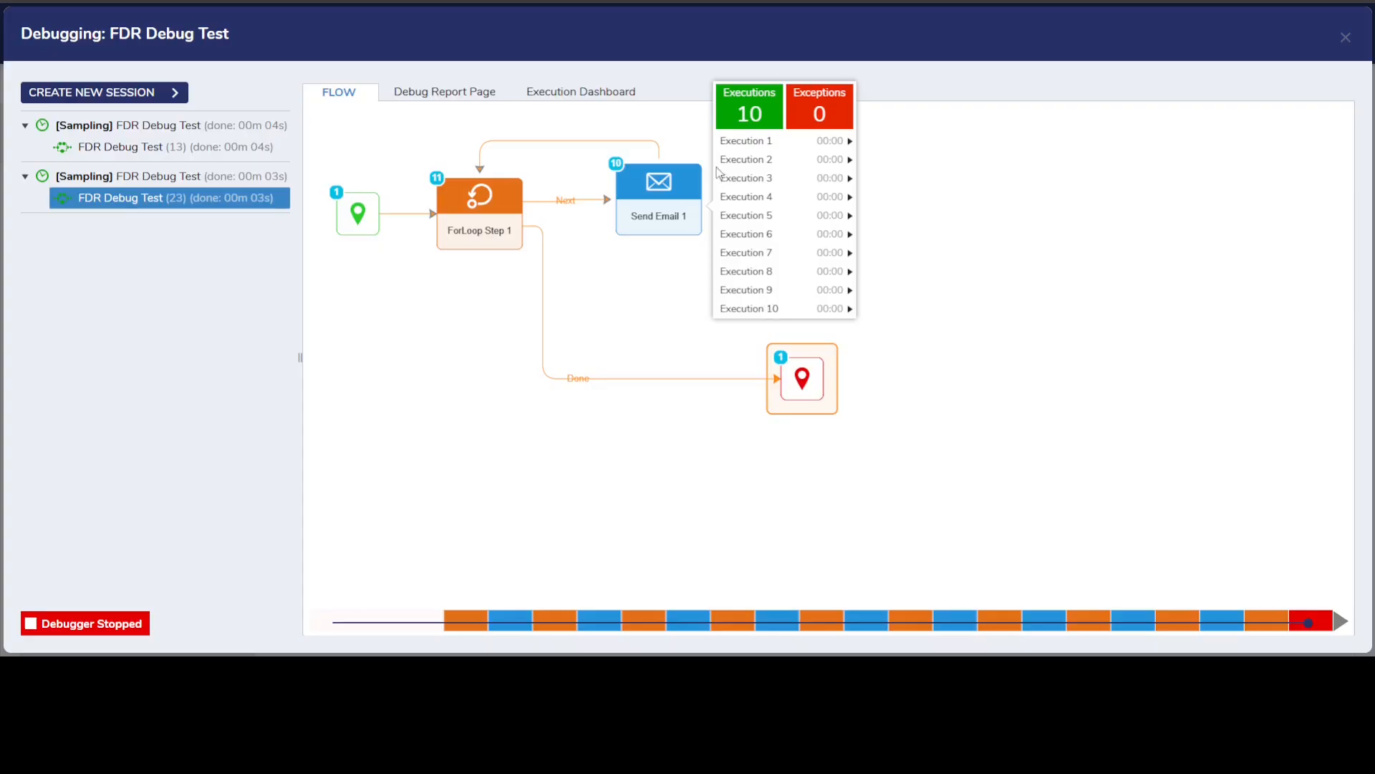
click(843, 292)
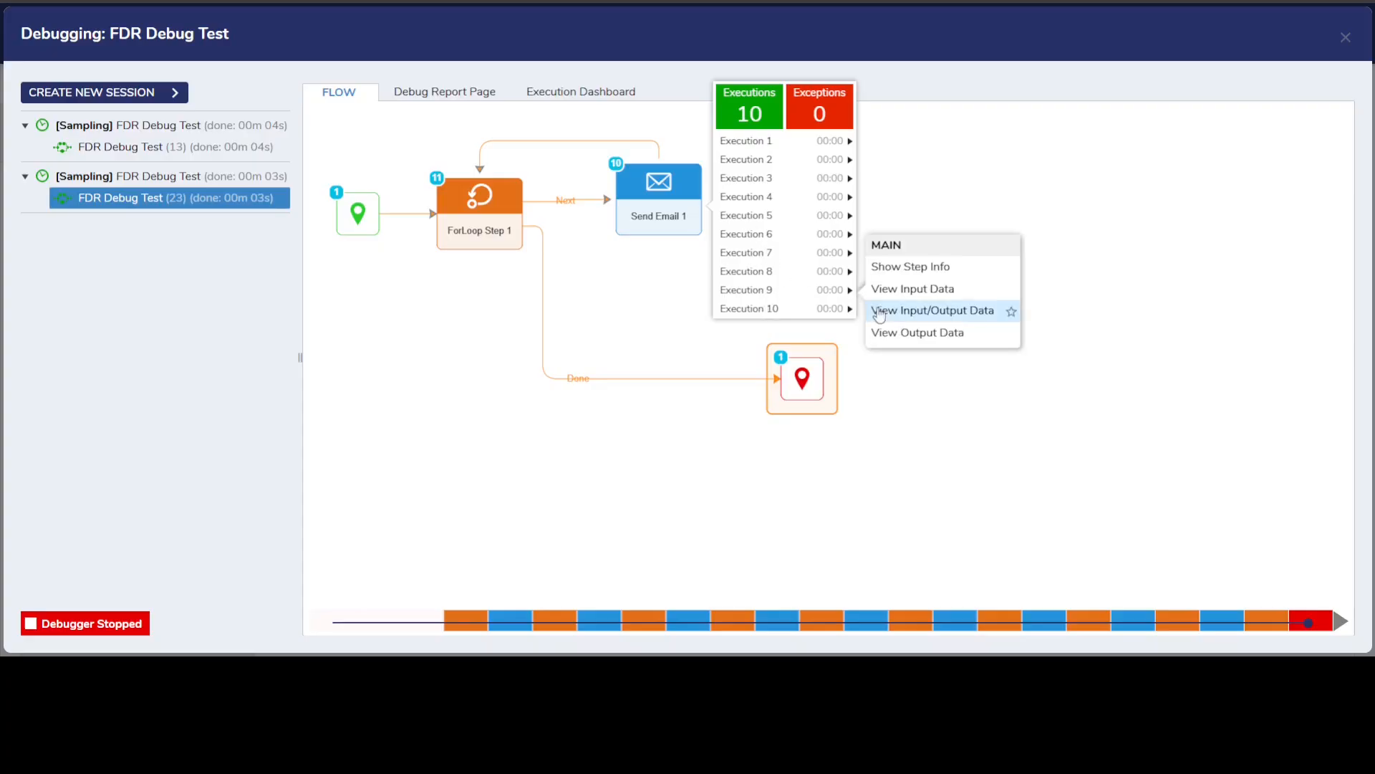
click(877, 310)
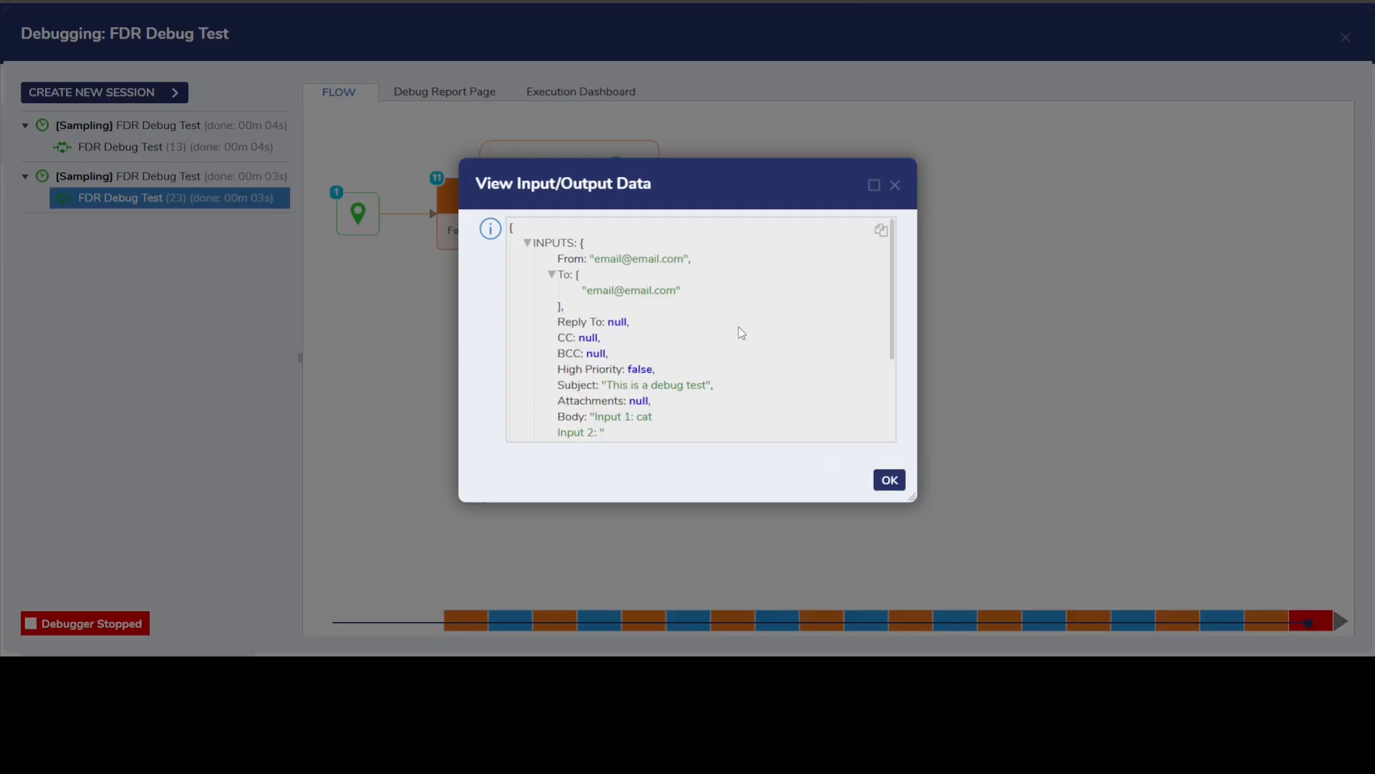
scroll(738, 326, down, 2)
drag(601, 347, 650, 349)
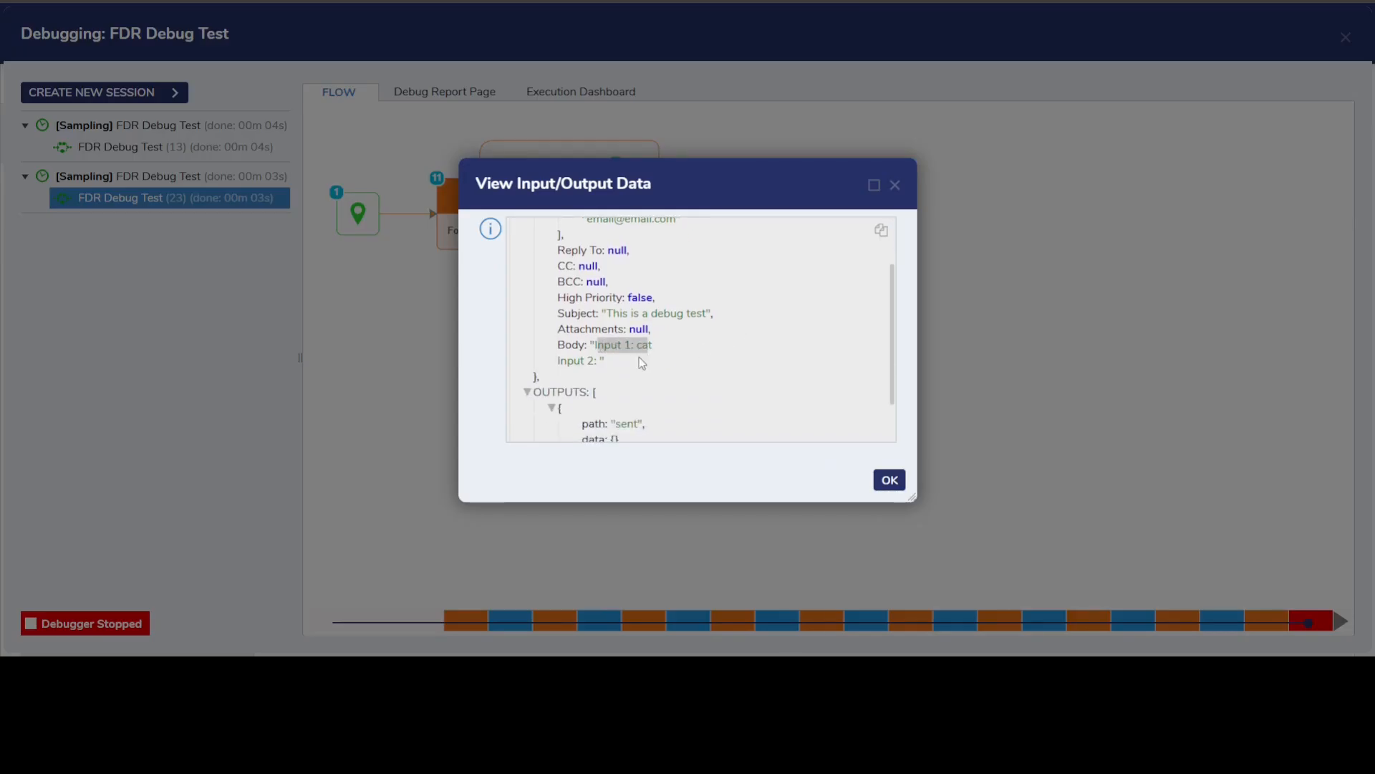
click(589, 366)
double_click(600, 363)
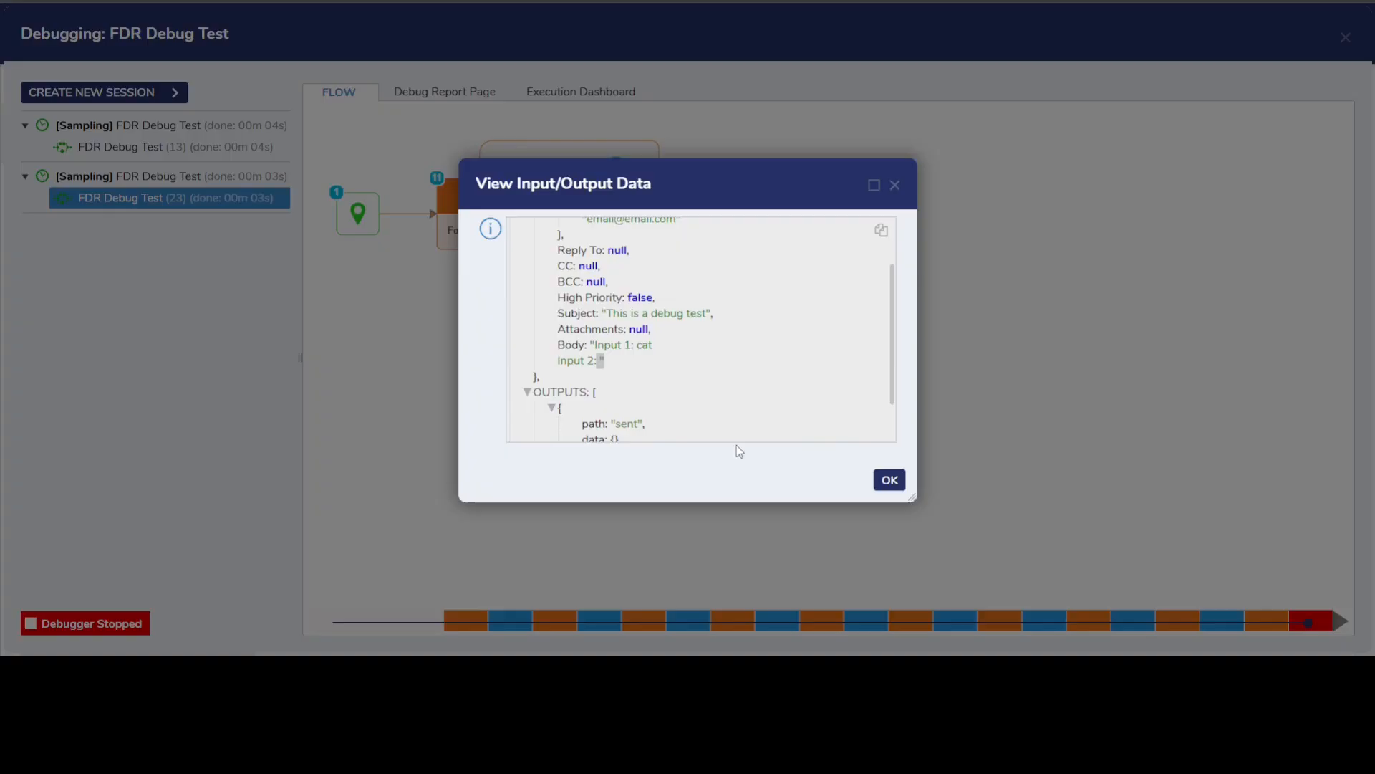
click(892, 480)
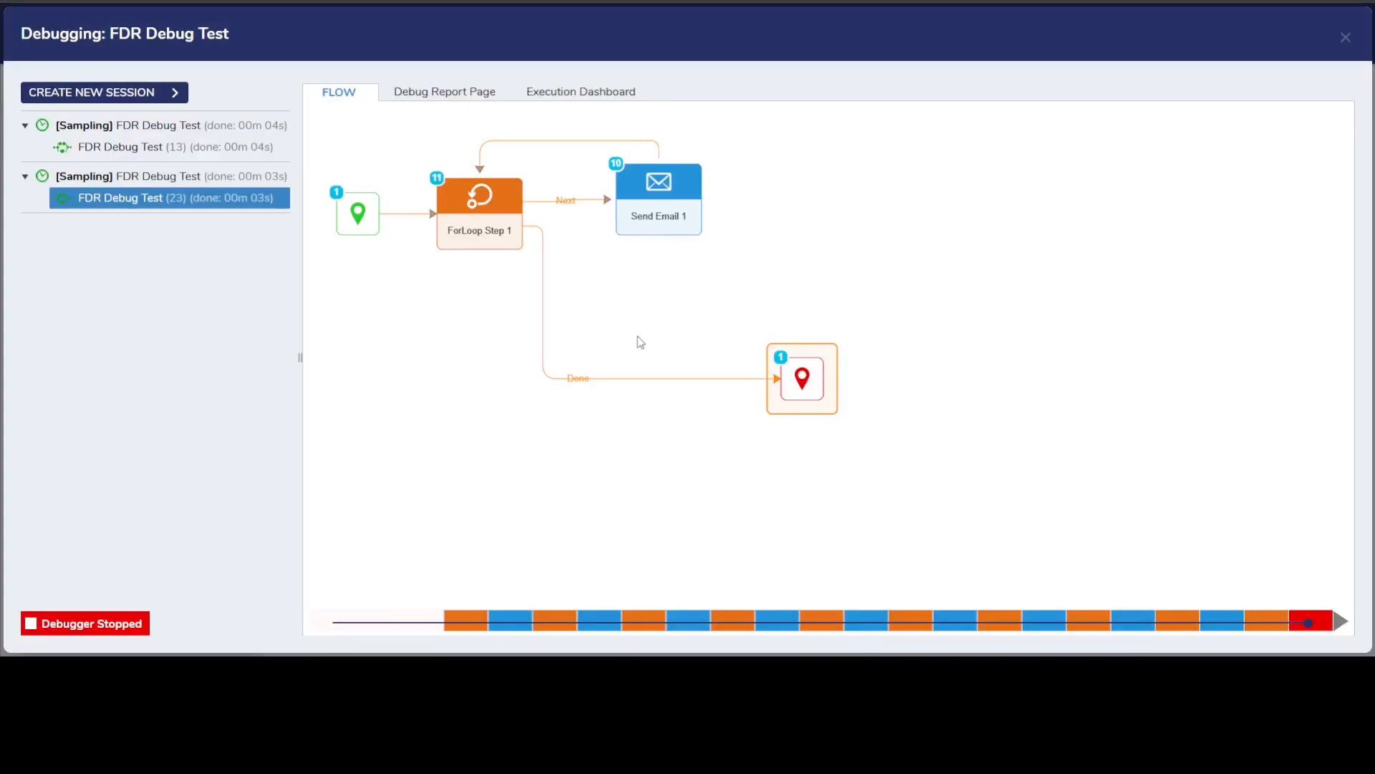
Run a new debug session with Input1 turned off, Input2 turned on and the number of samples set to 7.
click(128, 93)
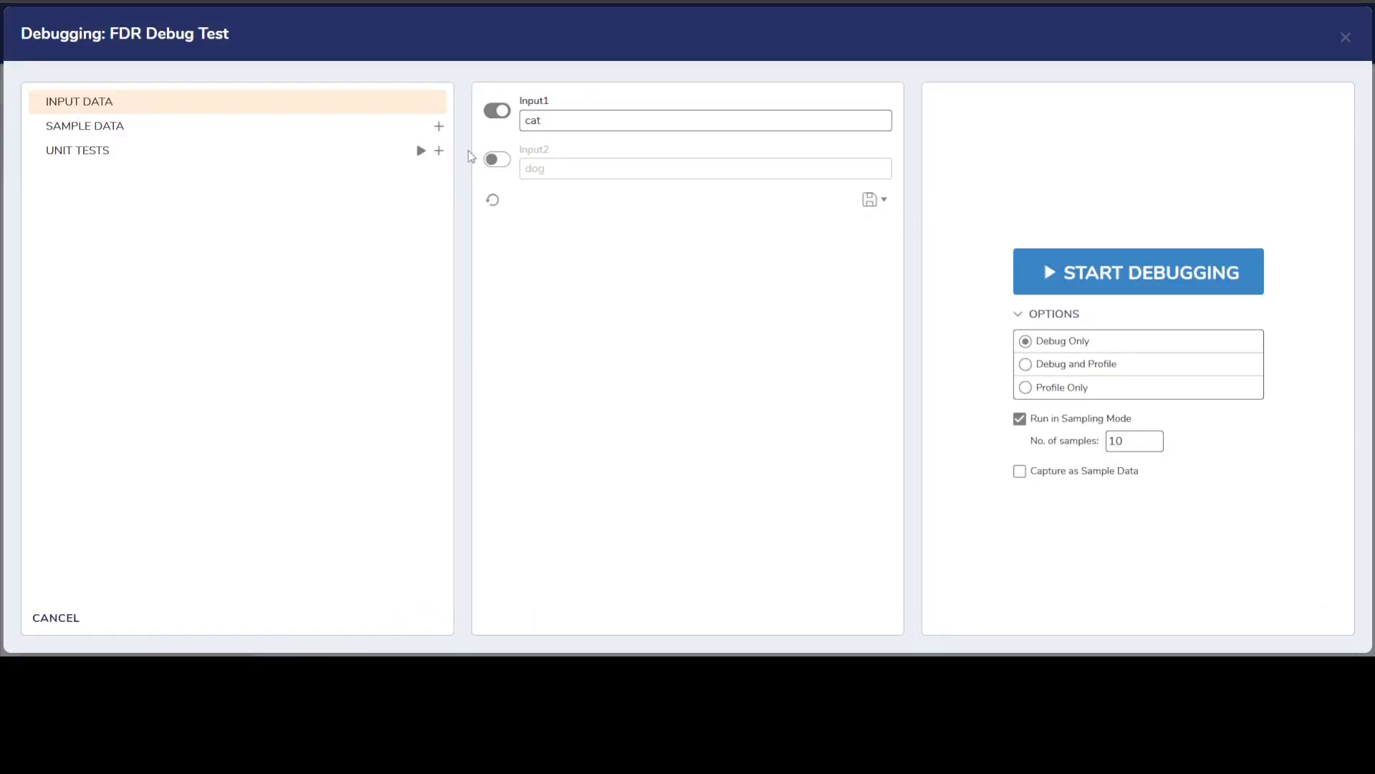
click(494, 159)
click(496, 110)
drag(1153, 447, 1085, 448)
text(7)
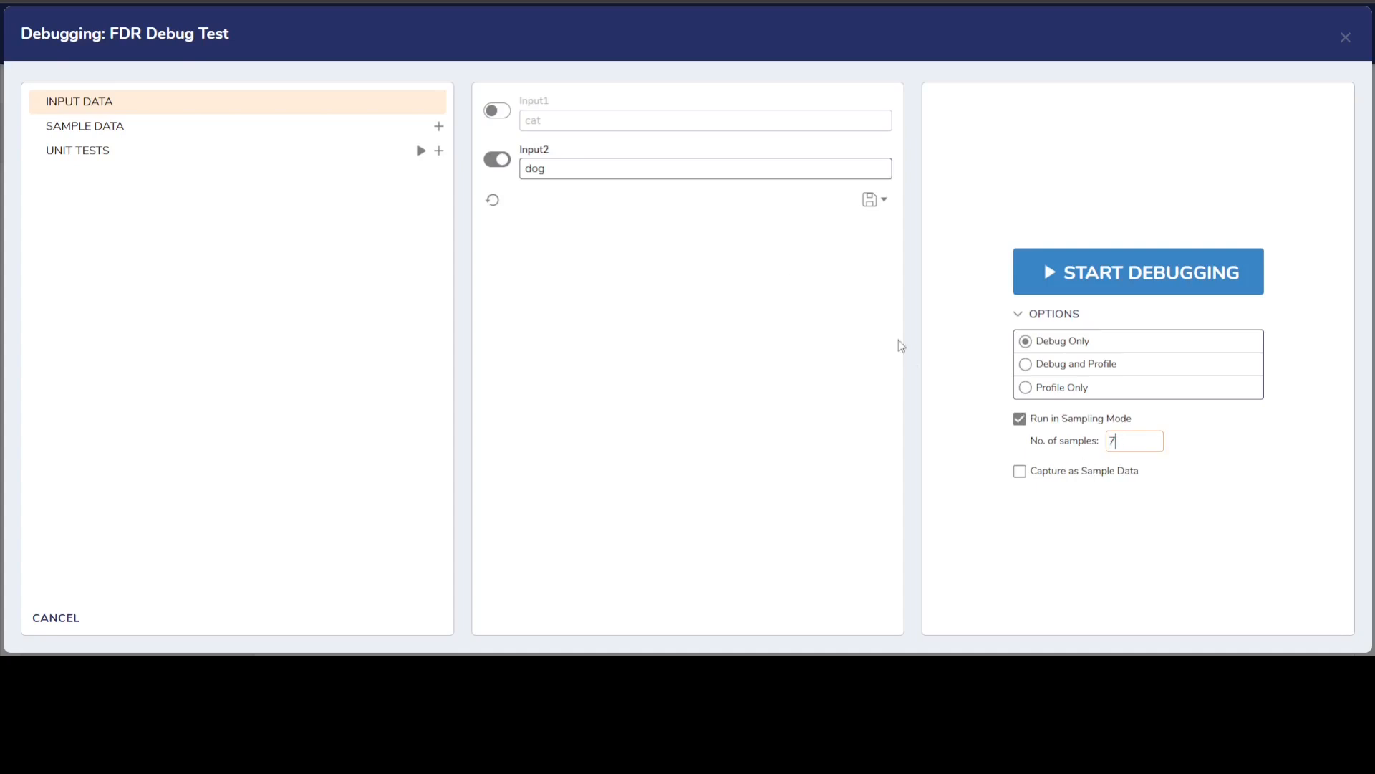
click(1045, 264)
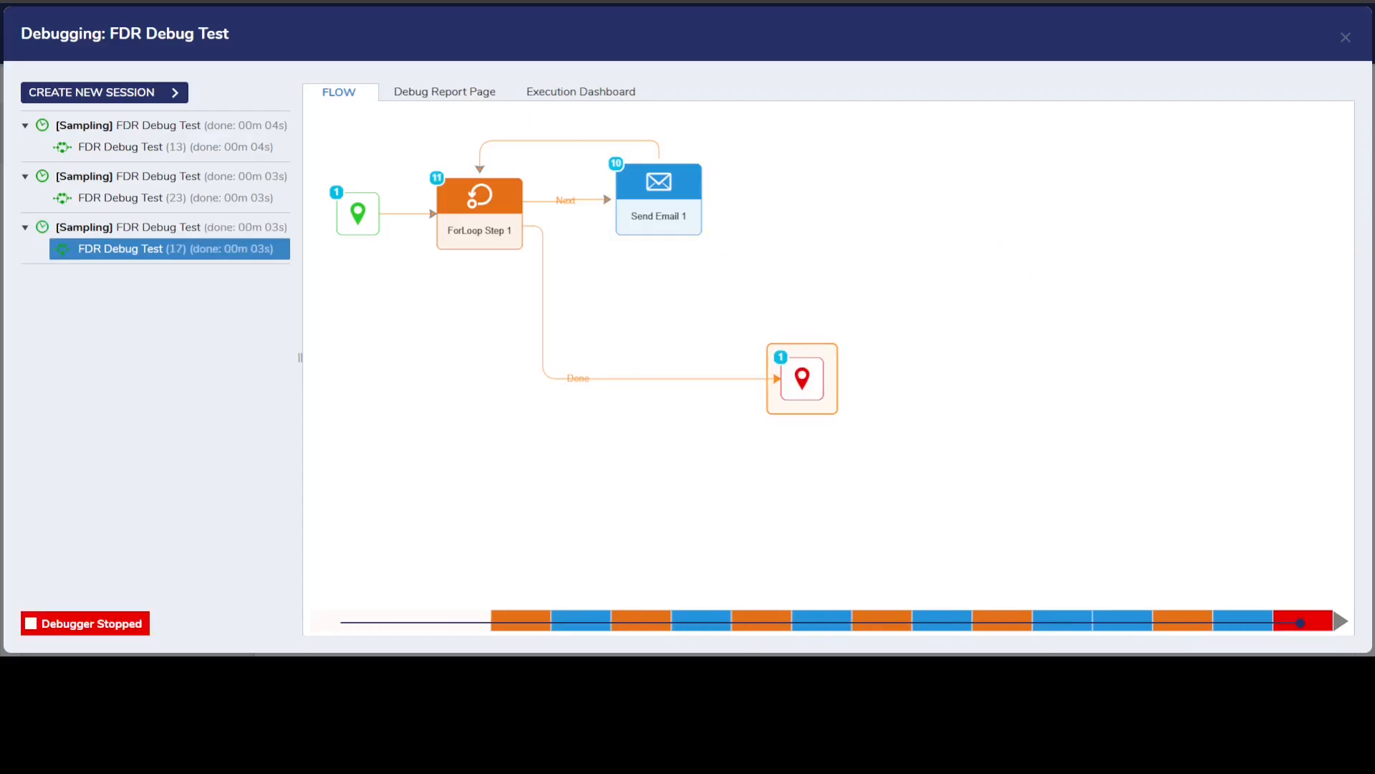
Inspect the input and output data of Execution 10 of Send Email 1 in the 7-sample session, checking the email body.
click(701, 192)
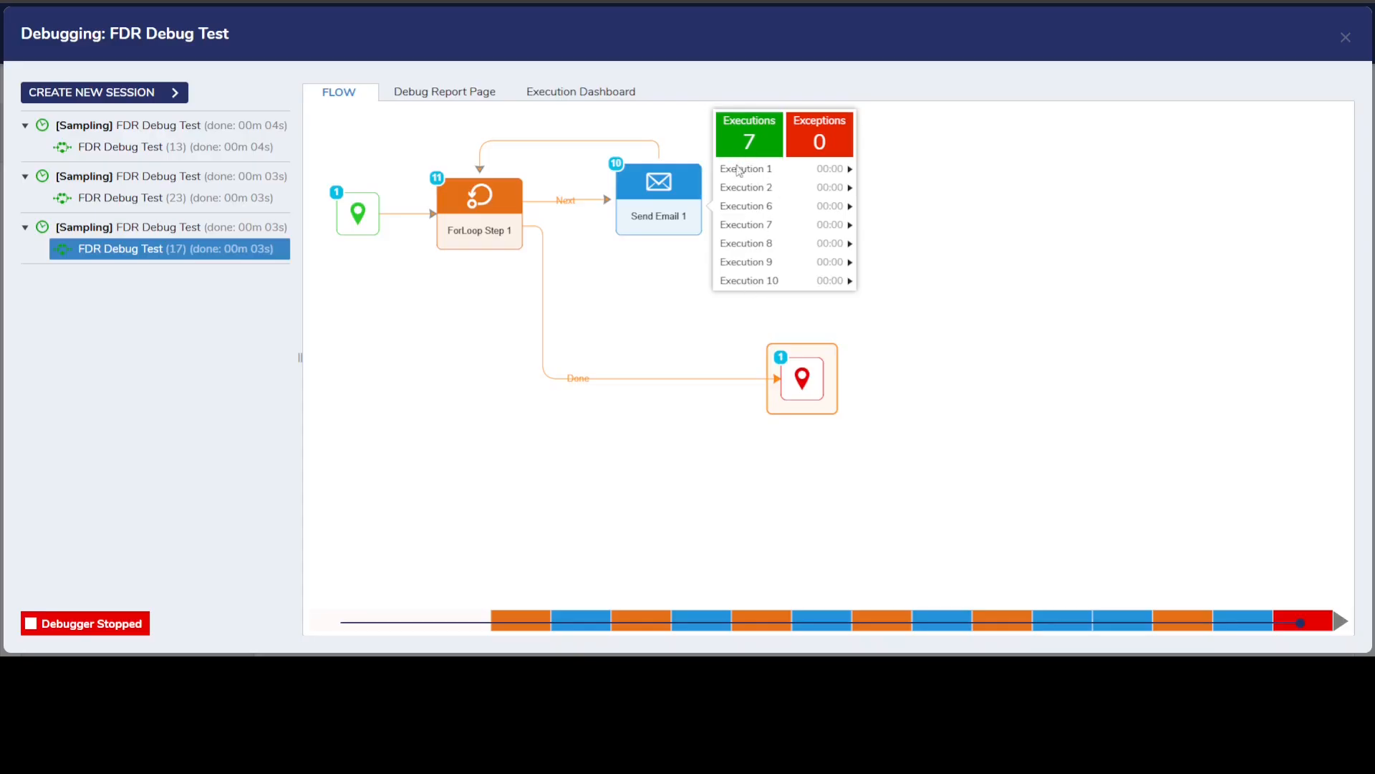
click(756, 281)
click(924, 300)
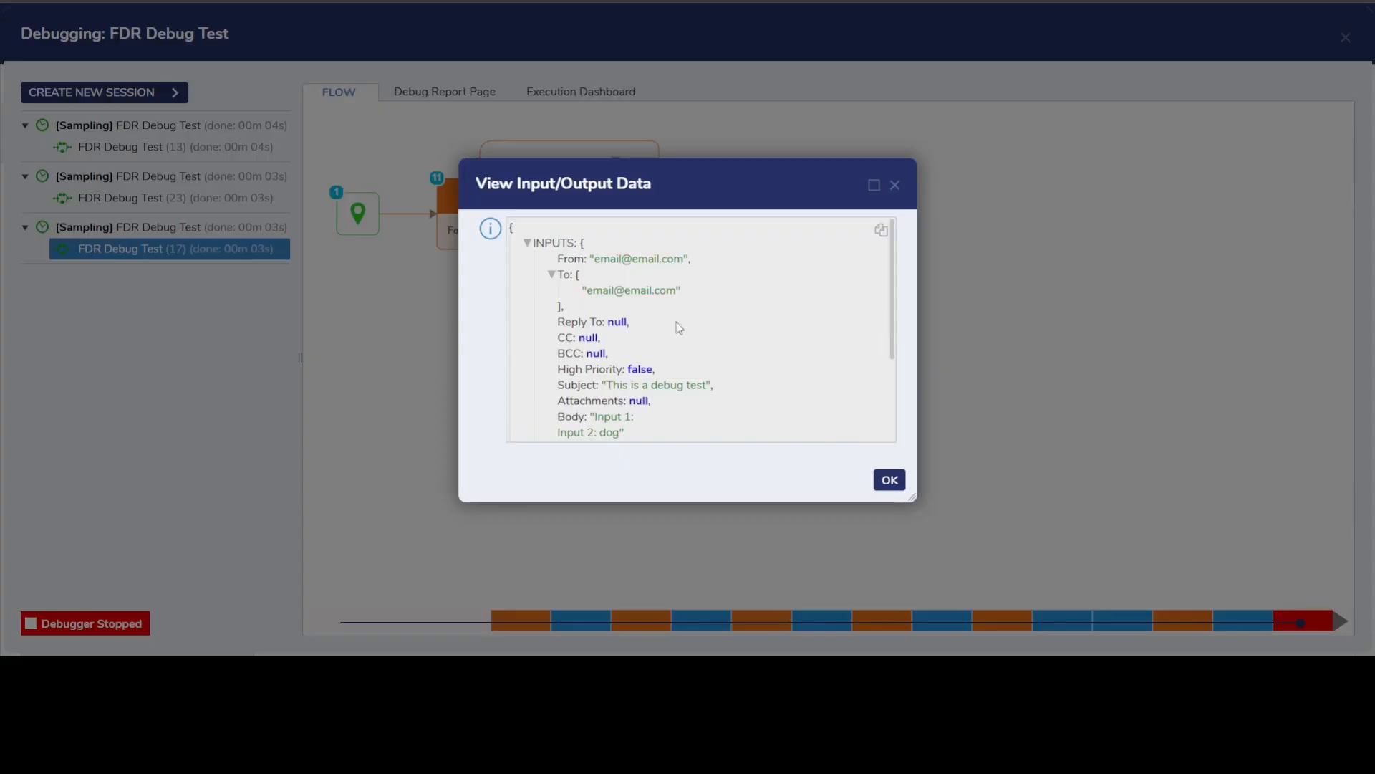
scroll(607, 323, down, 3)
drag(625, 291, 645, 295)
click(599, 316)
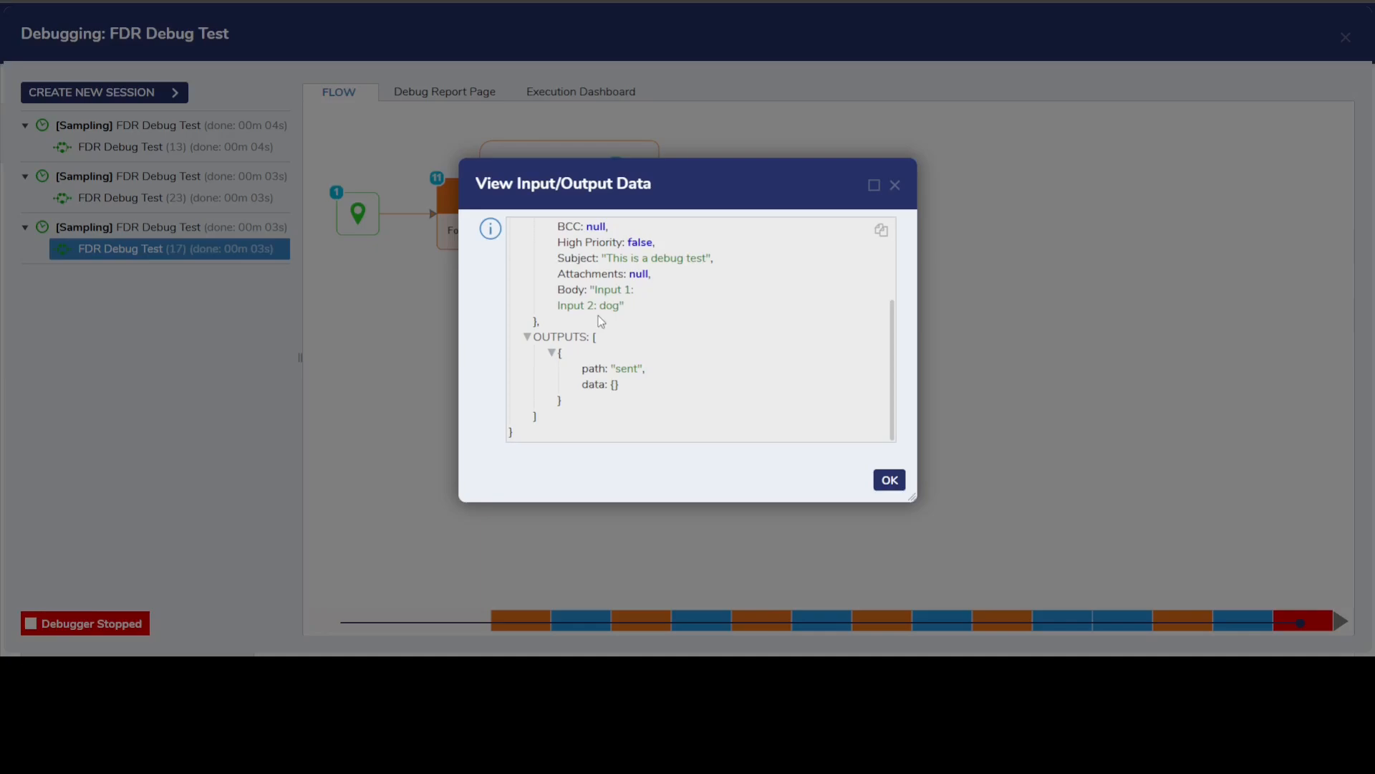
drag(601, 306, 625, 307)
click(889, 480)
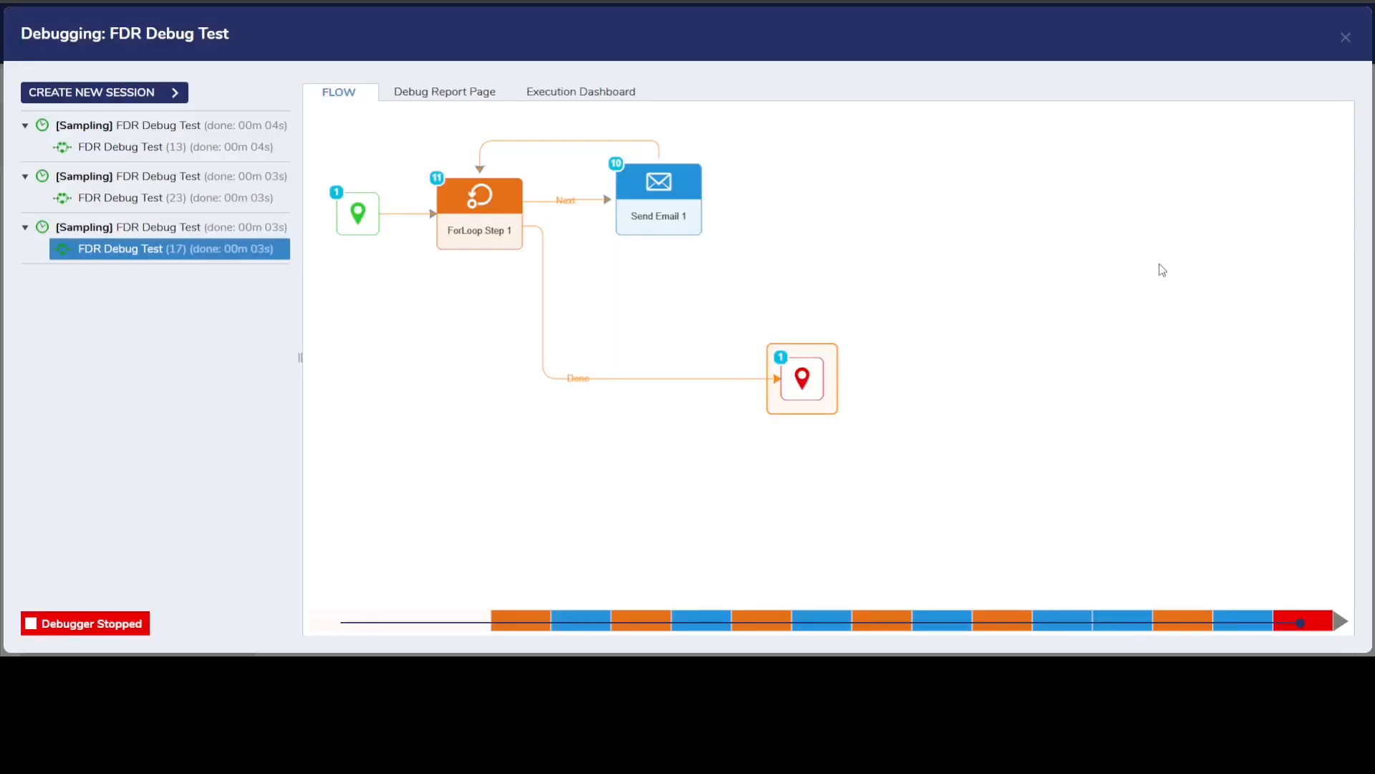
Close the debugger and the FDR Debug Test flow, and open Flow Steps Demo Flow.
click(1345, 37)
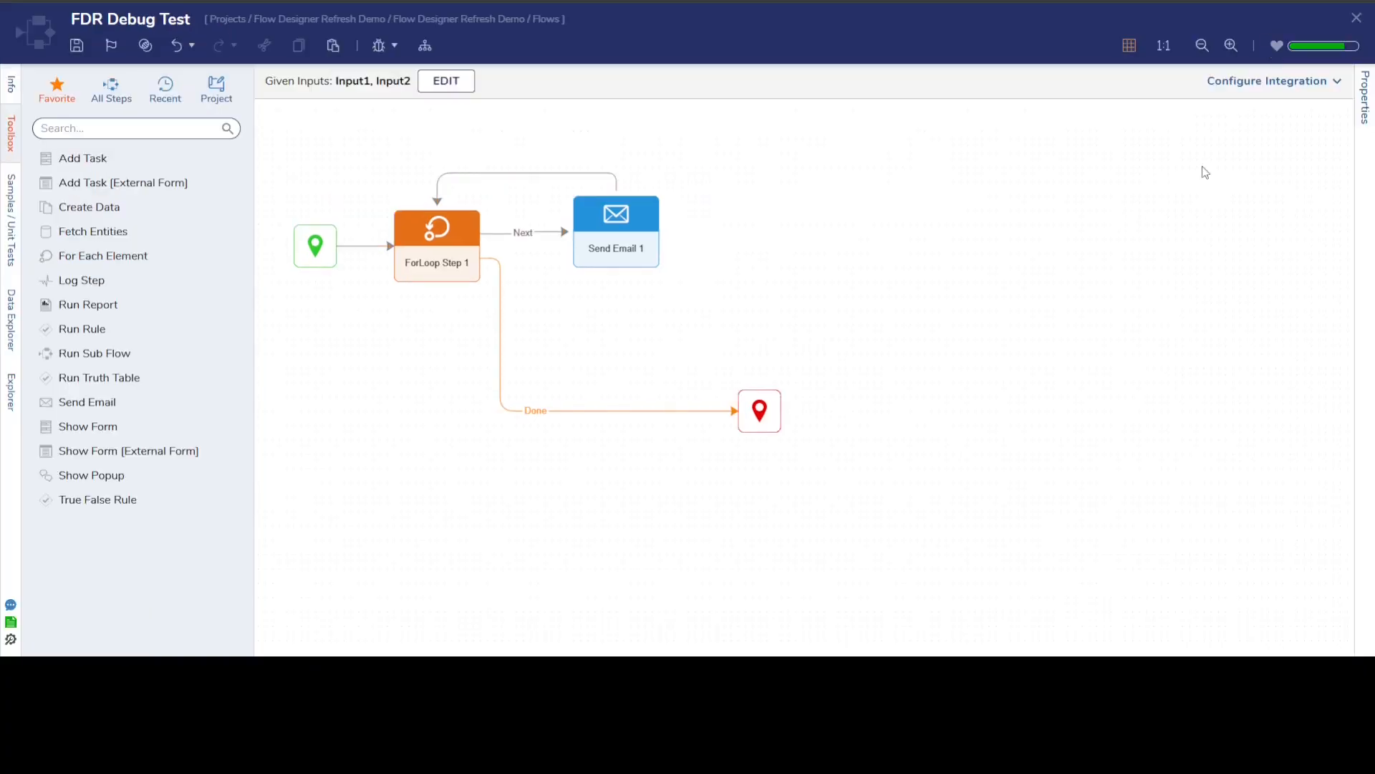
click(1357, 18)
click(775, 408)
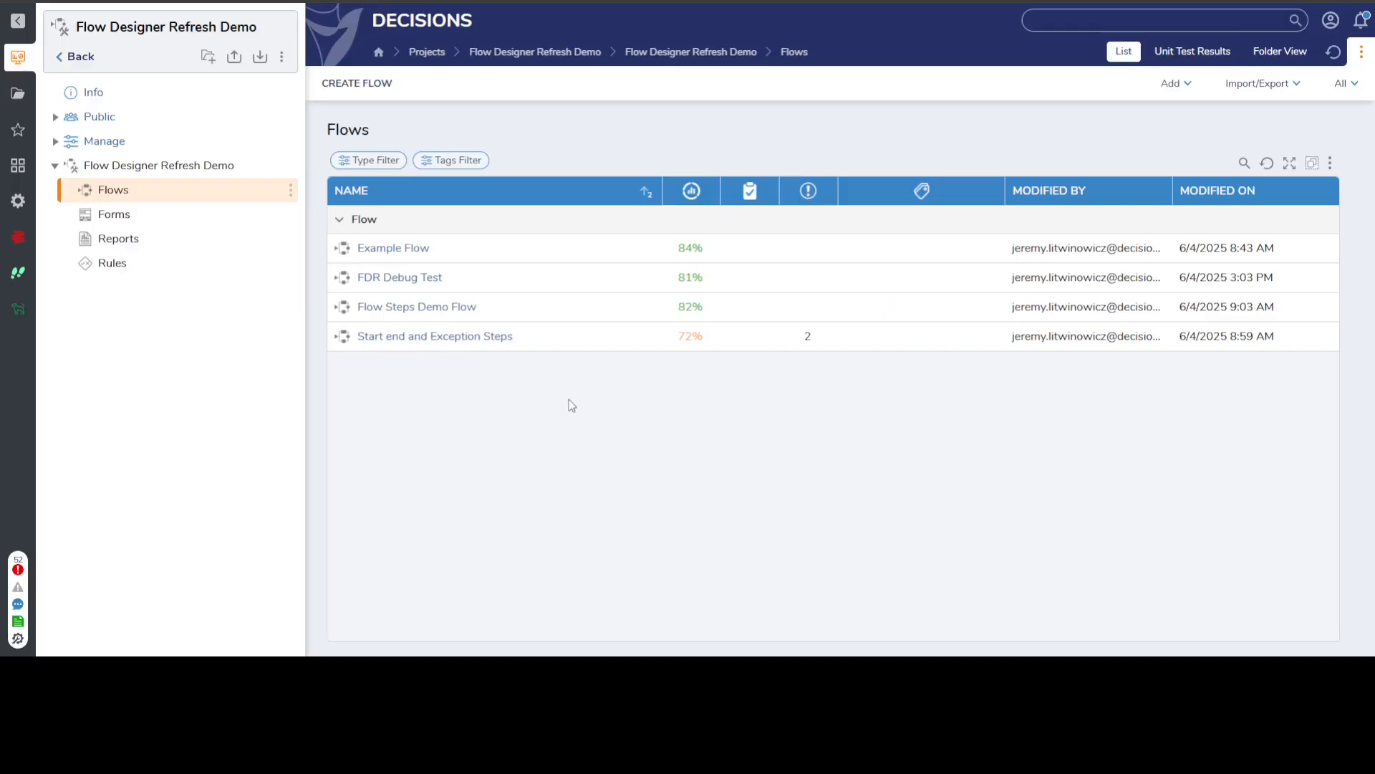
click(426, 311)
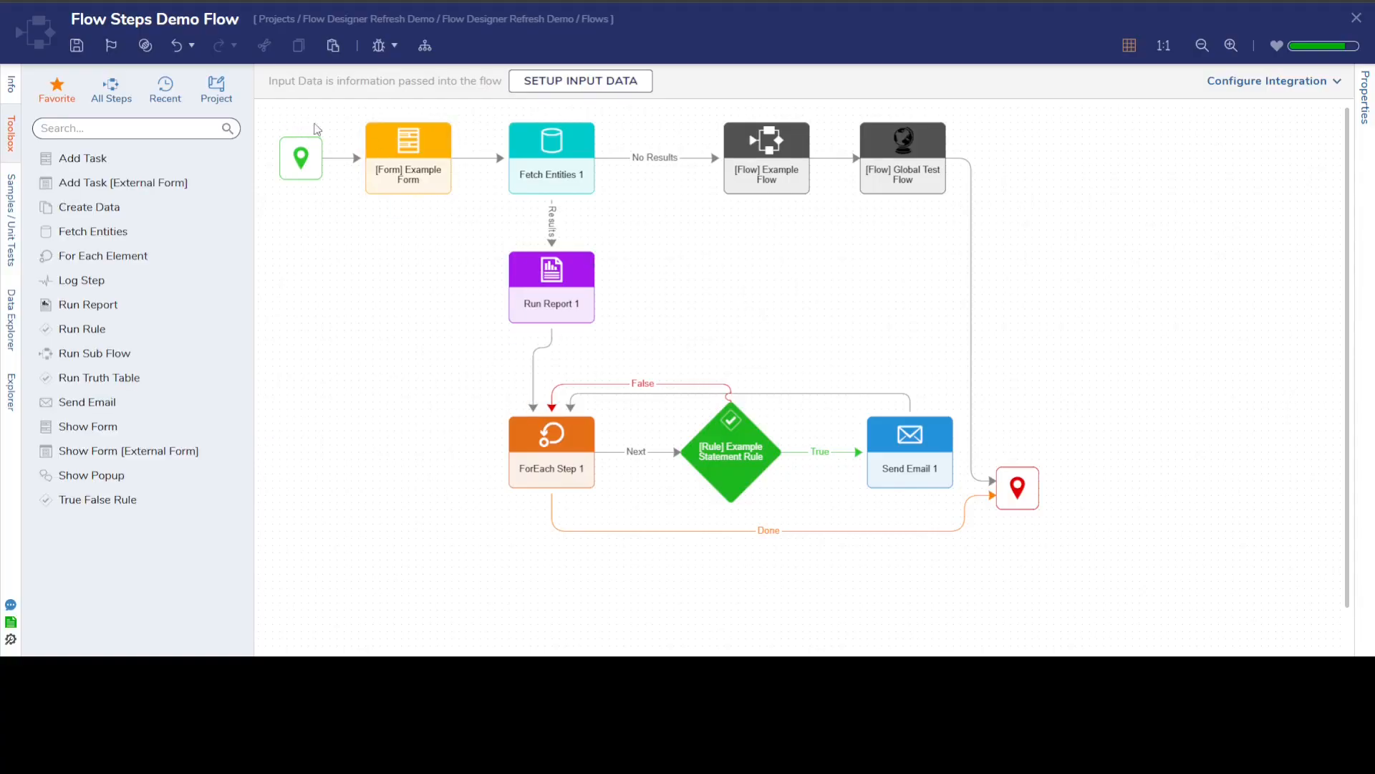
drag(1086, 516, 273, 116)
click(387, 316)
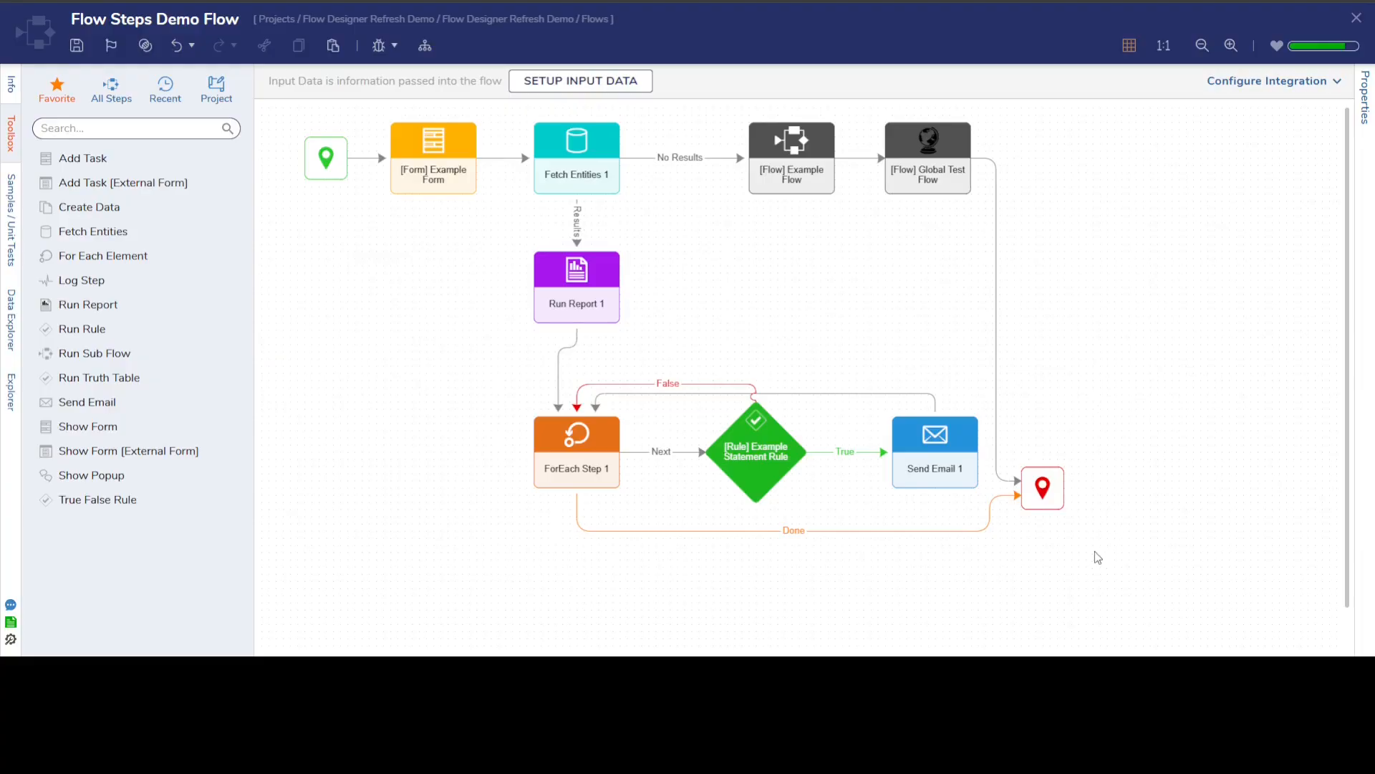
drag(1095, 552, 309, 117)
click(392, 326)
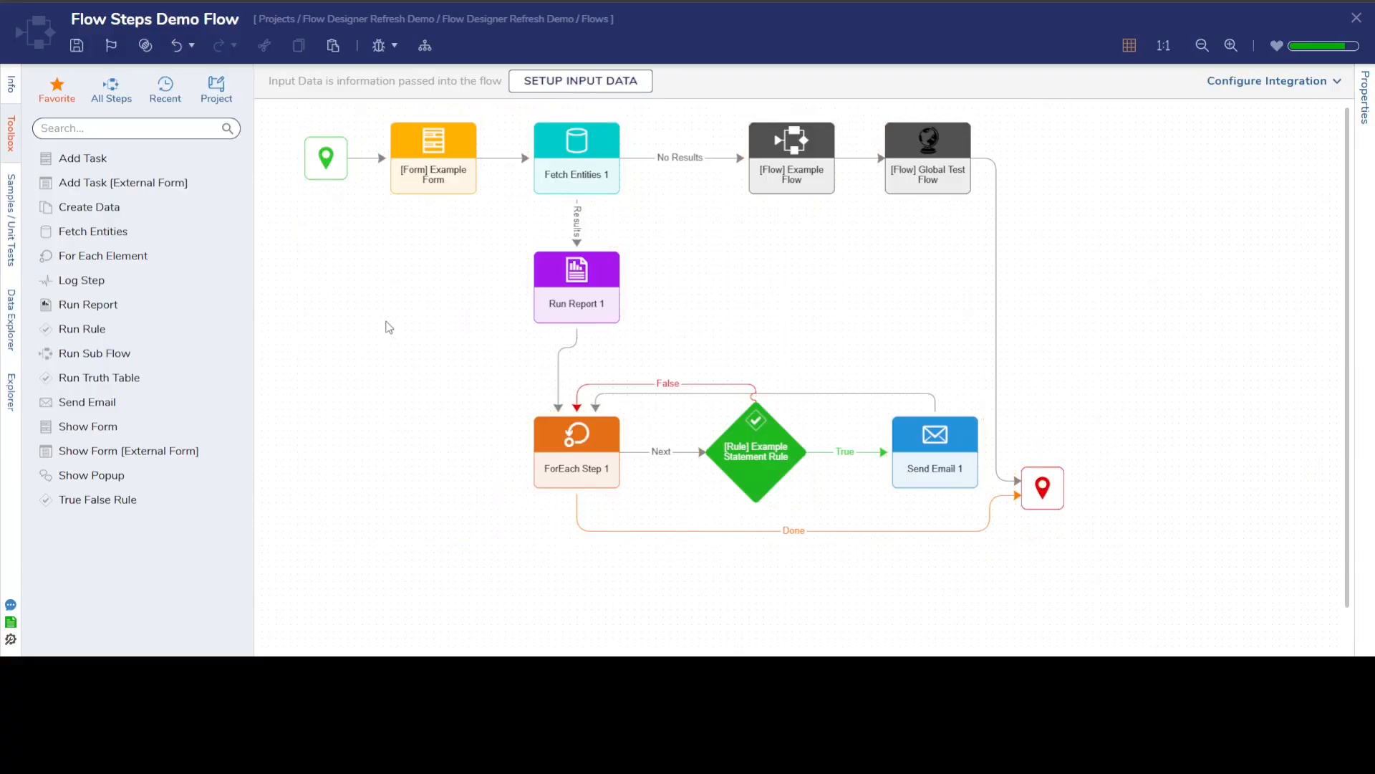